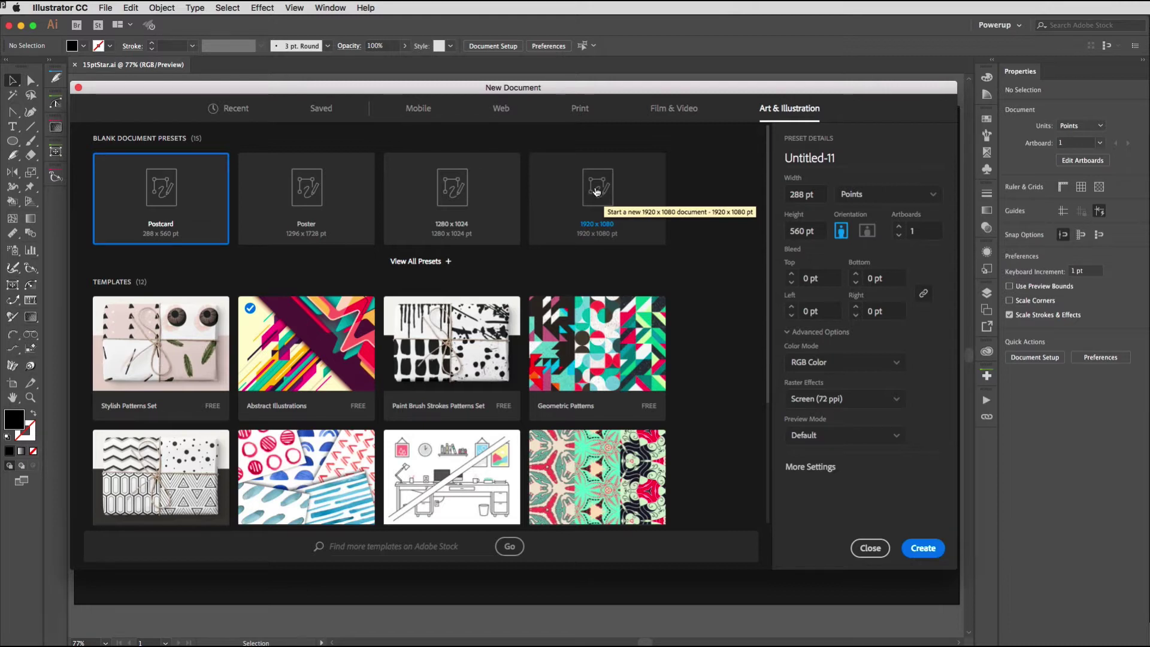
Create a new document from the 1920 x 1080 Art & Illustration preset.
{"action": "left_click", "coordinate": [596, 191]}
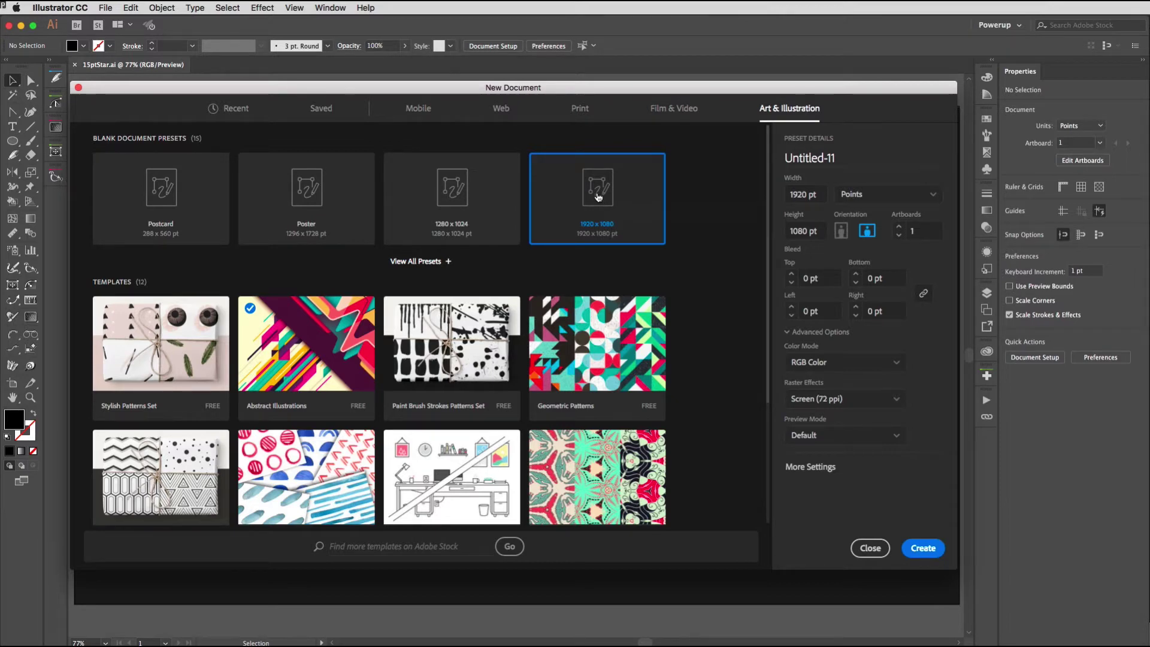
{"action": "double_click", "coordinate": [598, 196]}
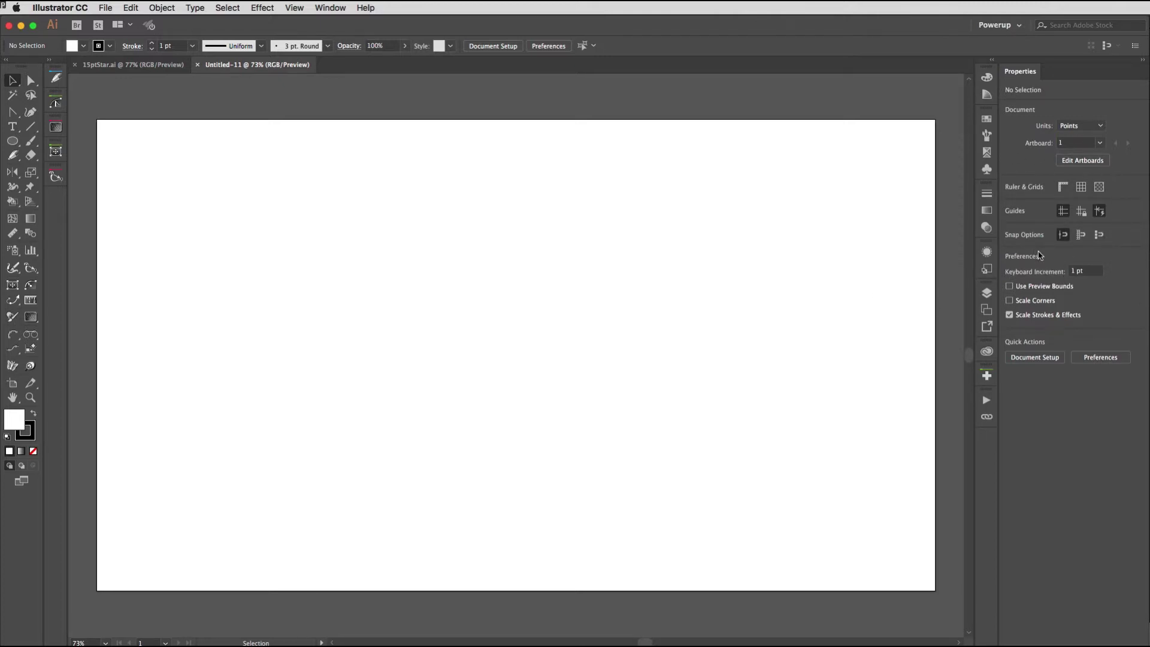
Show the rulers, place one horizontal and one vertical guide near the artboard's middle, and hide the rulers again.
{"action": "left_click", "coordinate": [293, 7]}
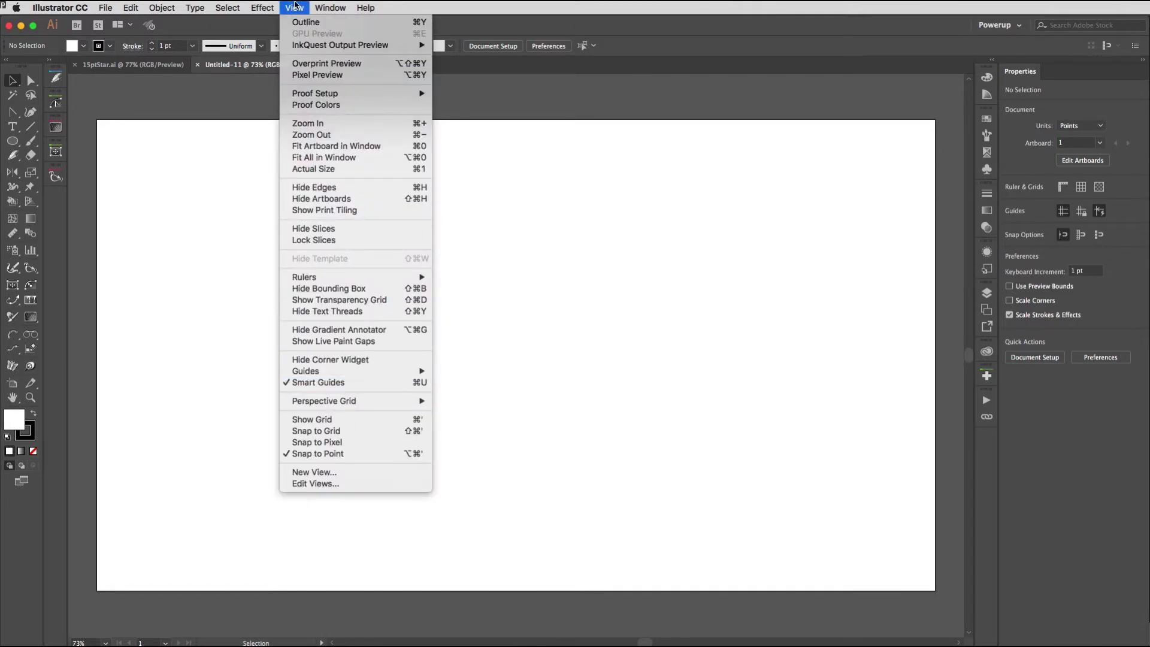
{"action": "left_click", "coordinate": [297, 6]}
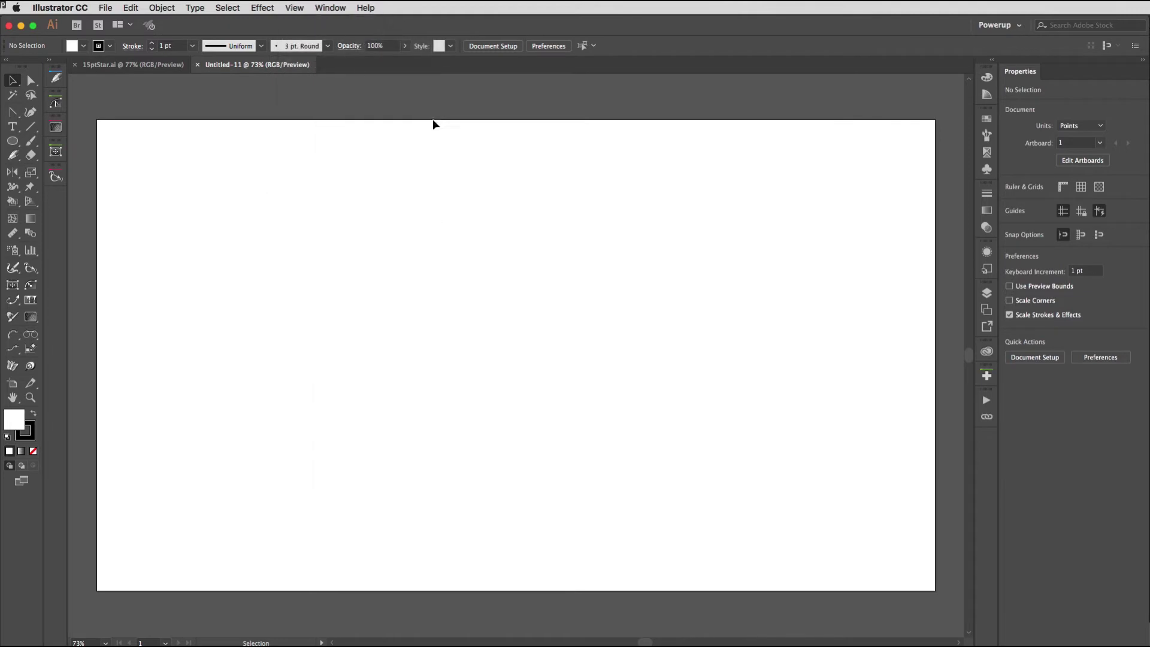
{"action": "left_click", "coordinate": [1063, 187]}
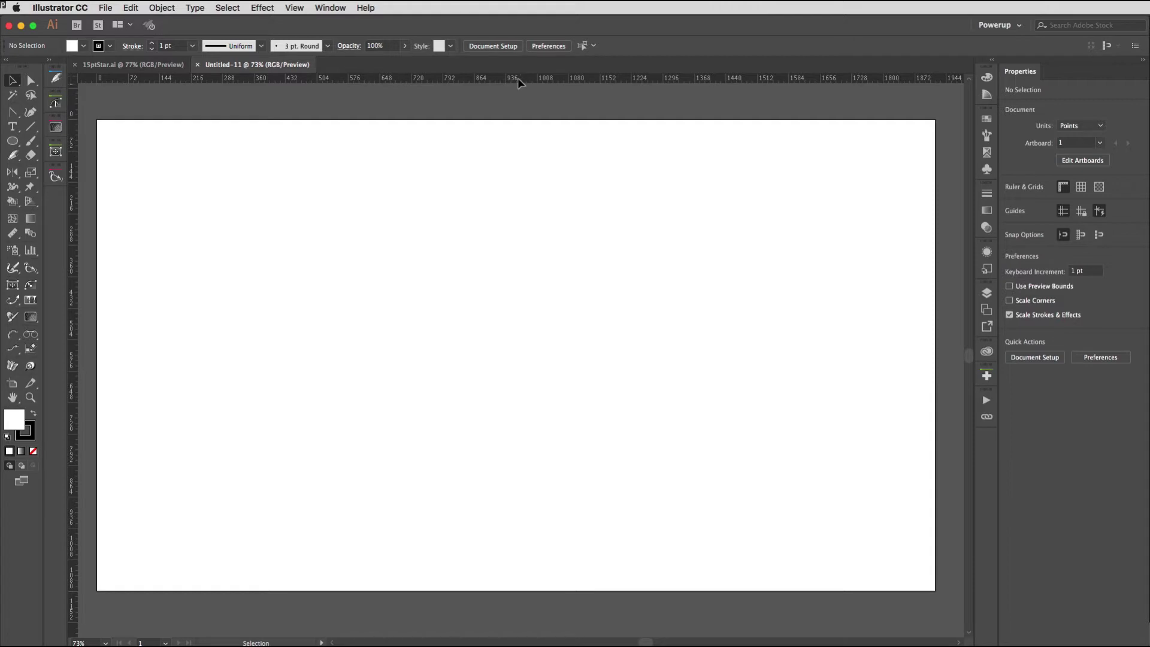
{"action": "left_click_drag", "start_coordinate": [519, 83], "coordinate": [525, 339]}
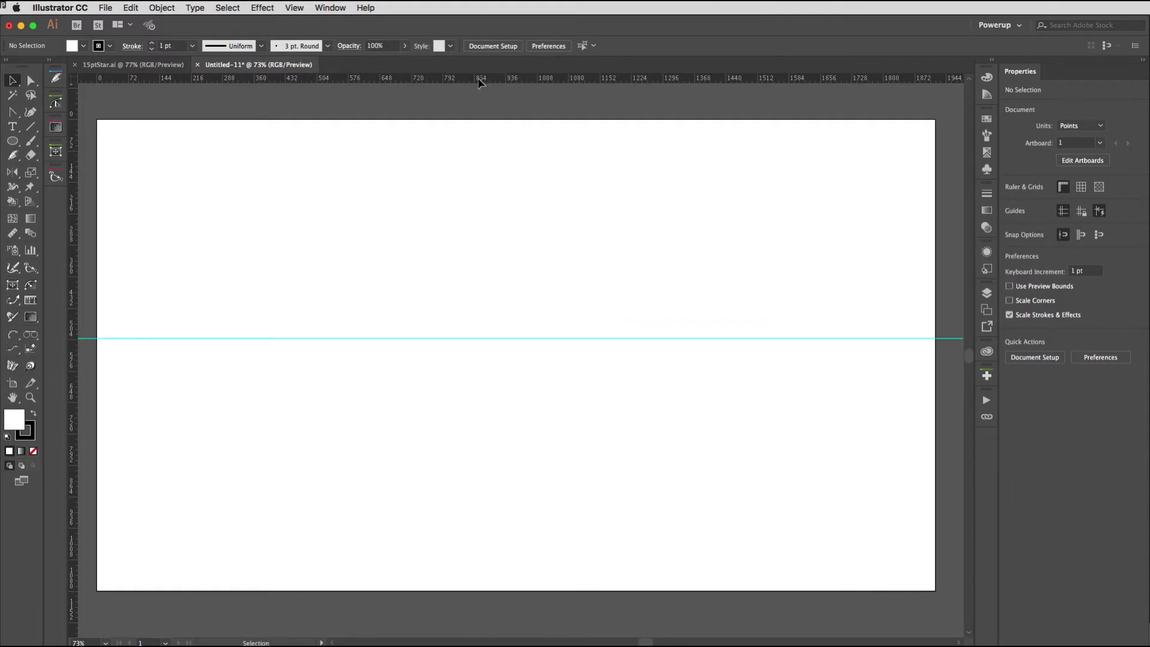
{"action": "left_click_drag", "start_coordinate": [480, 82], "coordinate": [515, 252]}
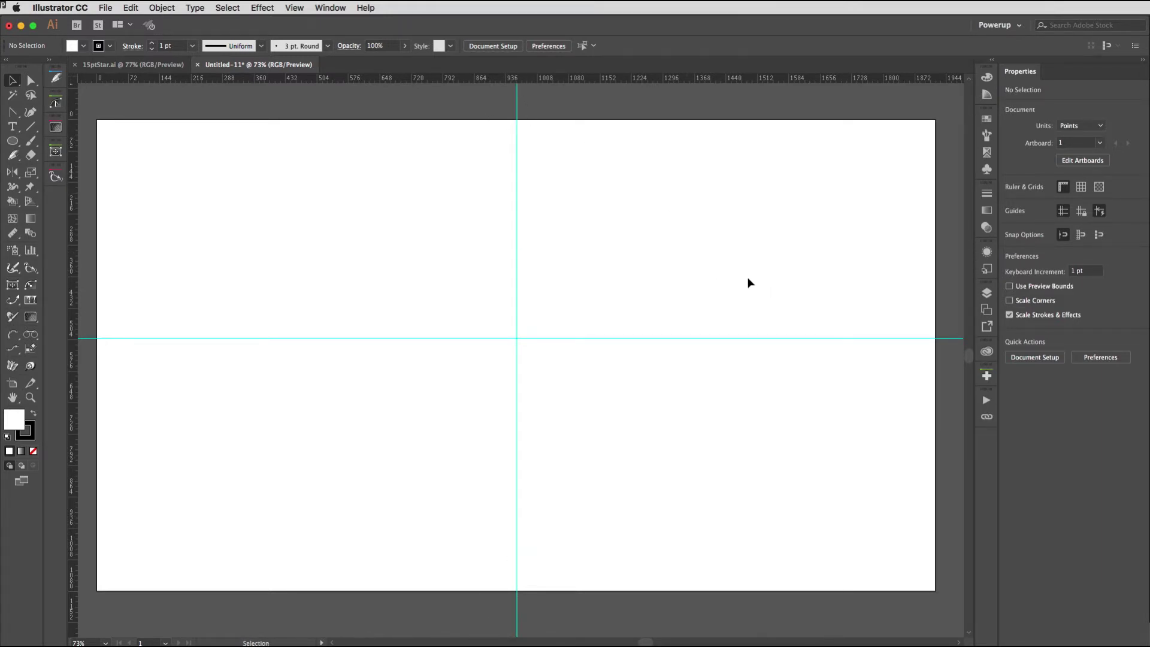
{"action": "left_click", "coordinate": [1063, 187]}
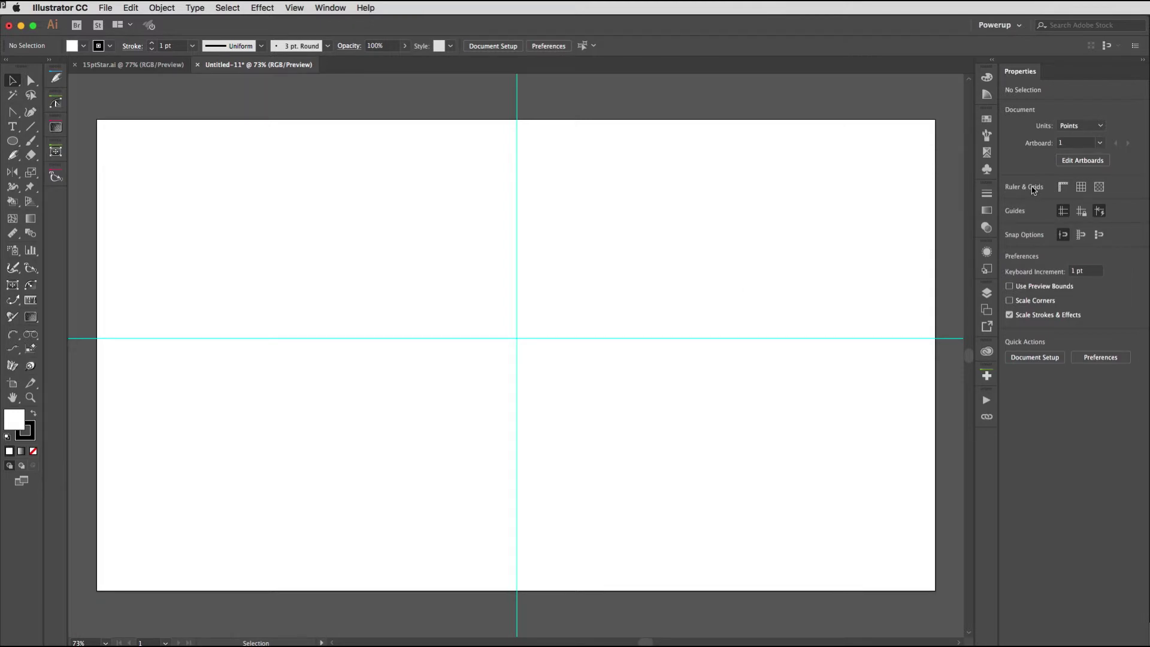
Select both guides and center them horizontally and vertically on the artboard using Align to Artboard.
{"action": "left_click", "coordinate": [1080, 214]}
{"action": "left_click_drag", "start_coordinate": [455, 236], "coordinate": [591, 407]}
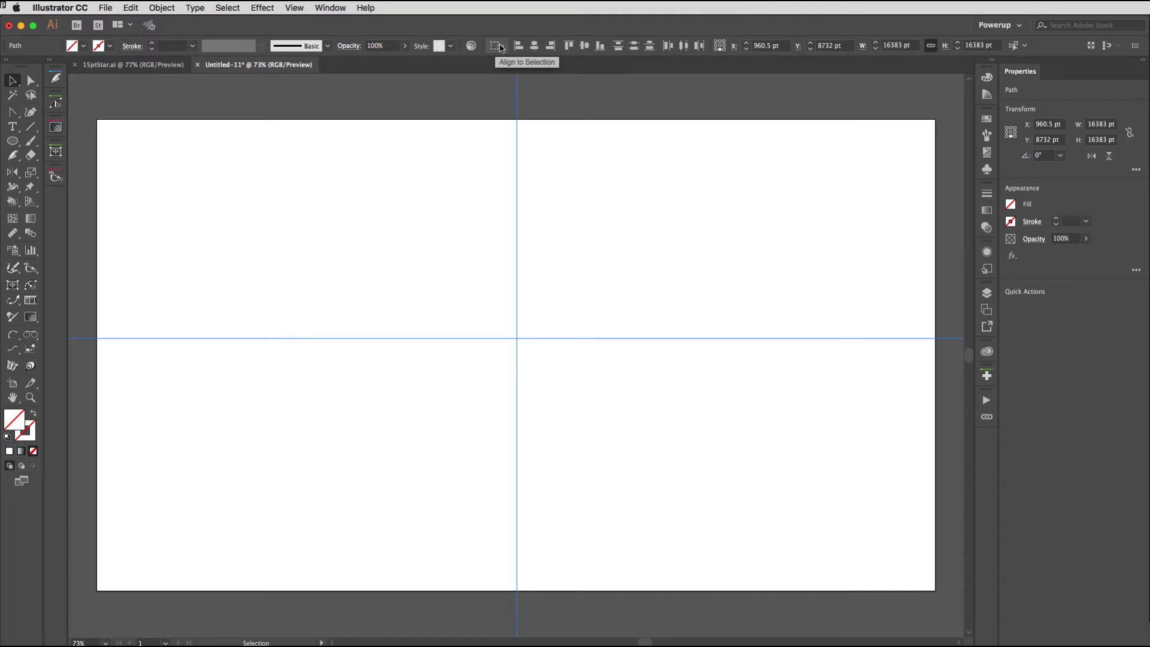
{"action": "left_click", "coordinate": [502, 48]}
{"action": "left_click", "coordinate": [504, 88]}
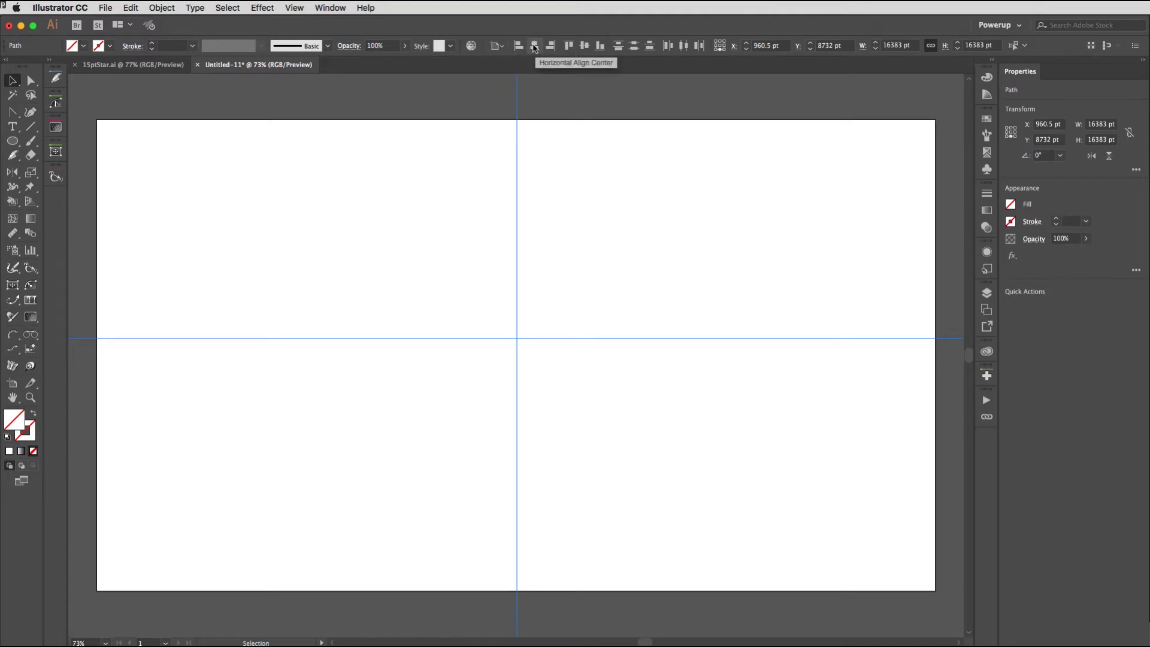
{"action": "left_click", "coordinate": [534, 46]}
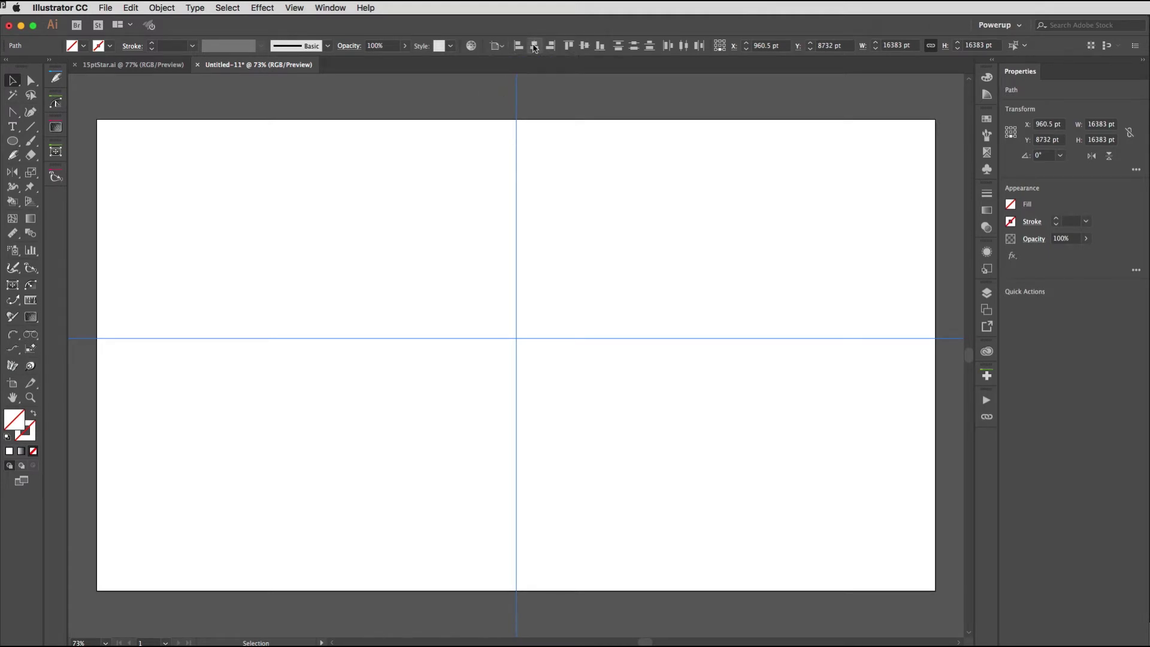
{"action": "left_click", "coordinate": [584, 47]}
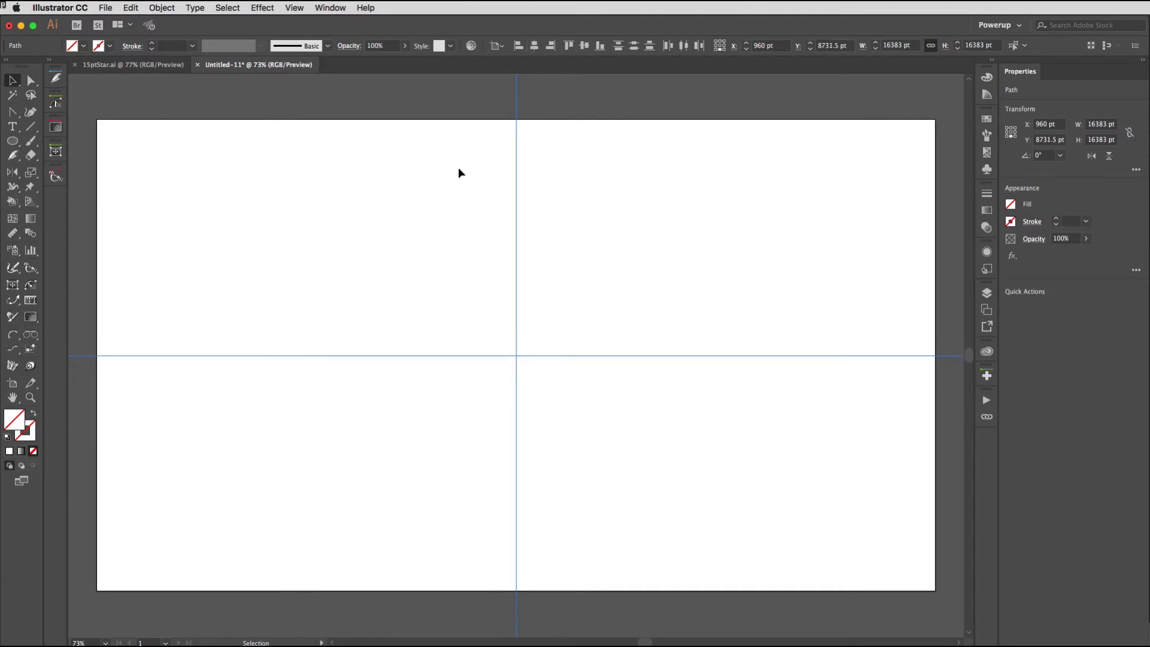
Switch the alignment reference back to Align to Selection and deselect the guides.
{"action": "left_click", "coordinate": [500, 47]}
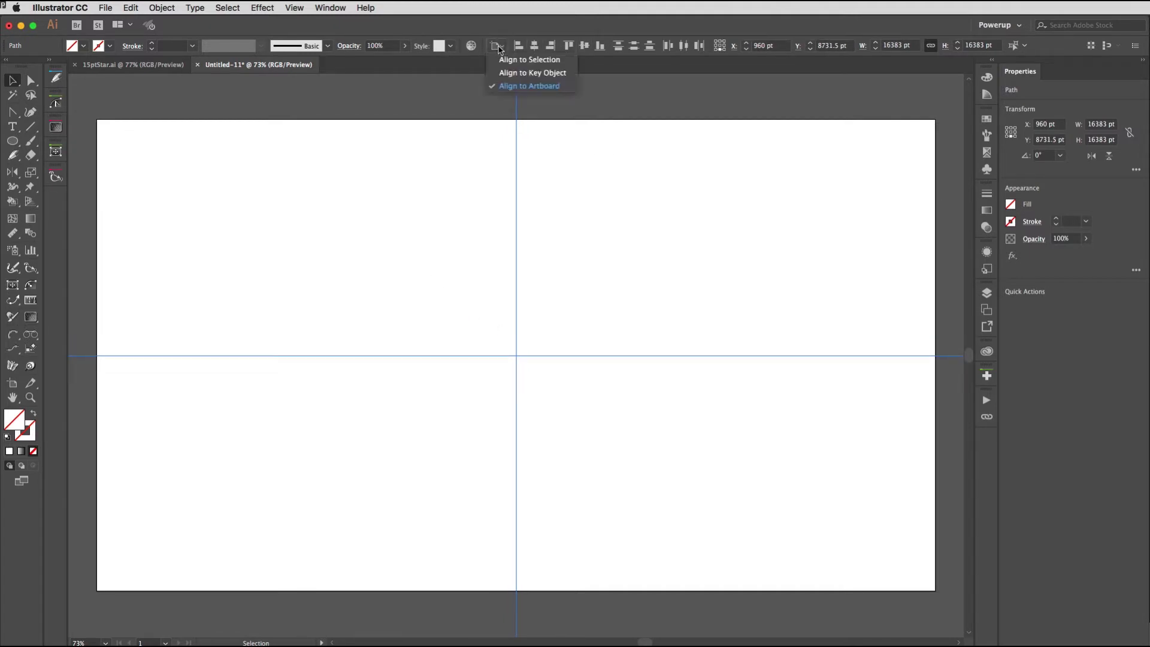
{"action": "left_click", "coordinate": [503, 61]}
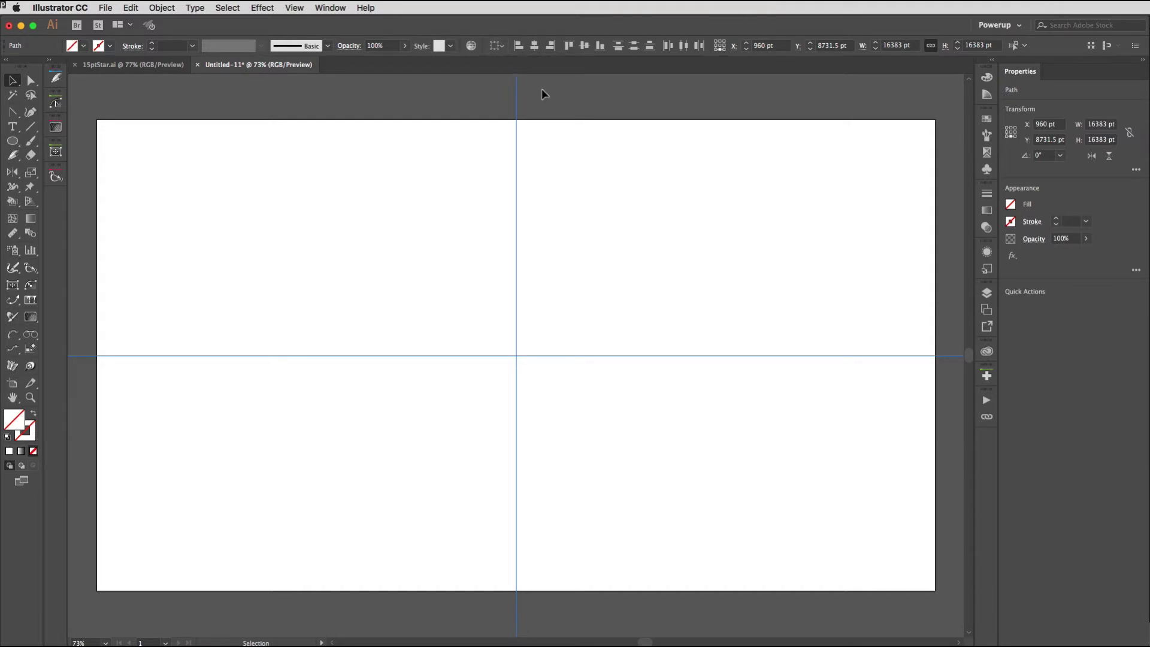
{"action": "left_click", "coordinate": [842, 225]}
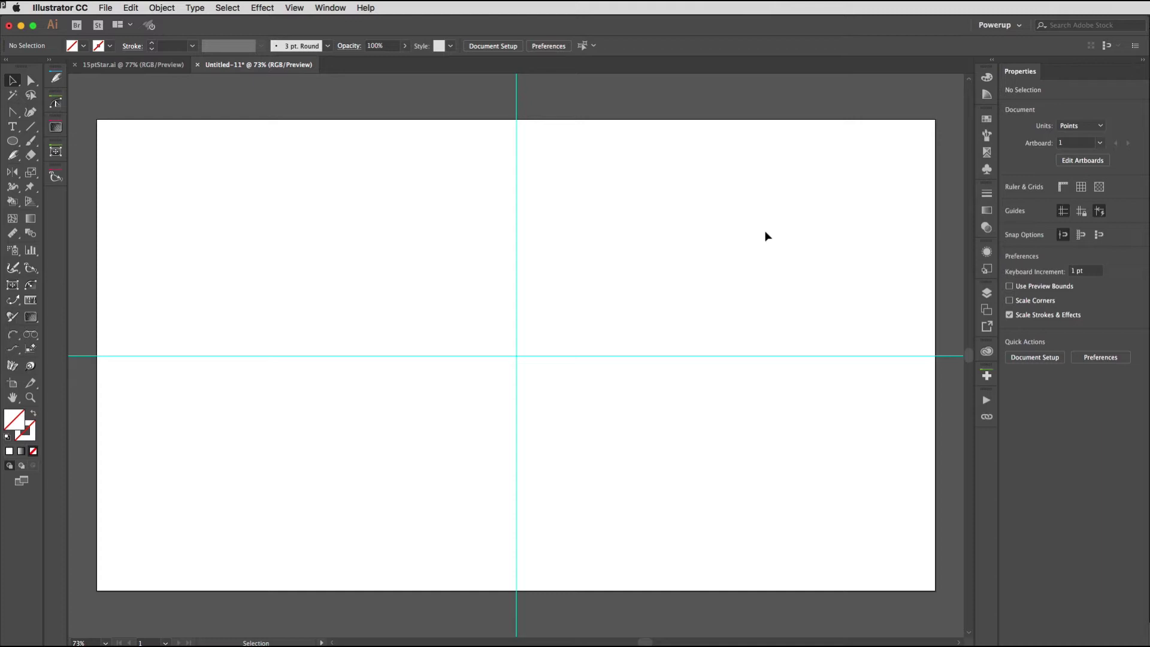
Draw a vertical line about 404 pt long upward from the guides' intersection and give it a black stroke.
{"action": "key", "text": "backslash"}
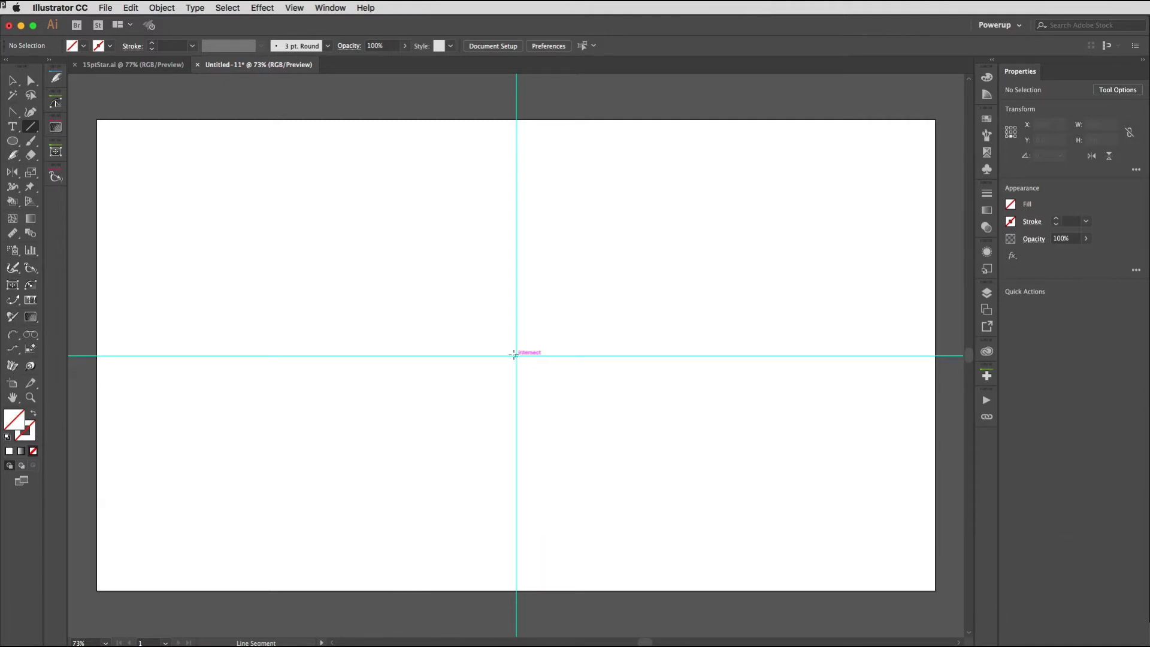
{"action": "left_click_drag", "start_coordinate": [515, 355], "coordinate": [513, 178]}
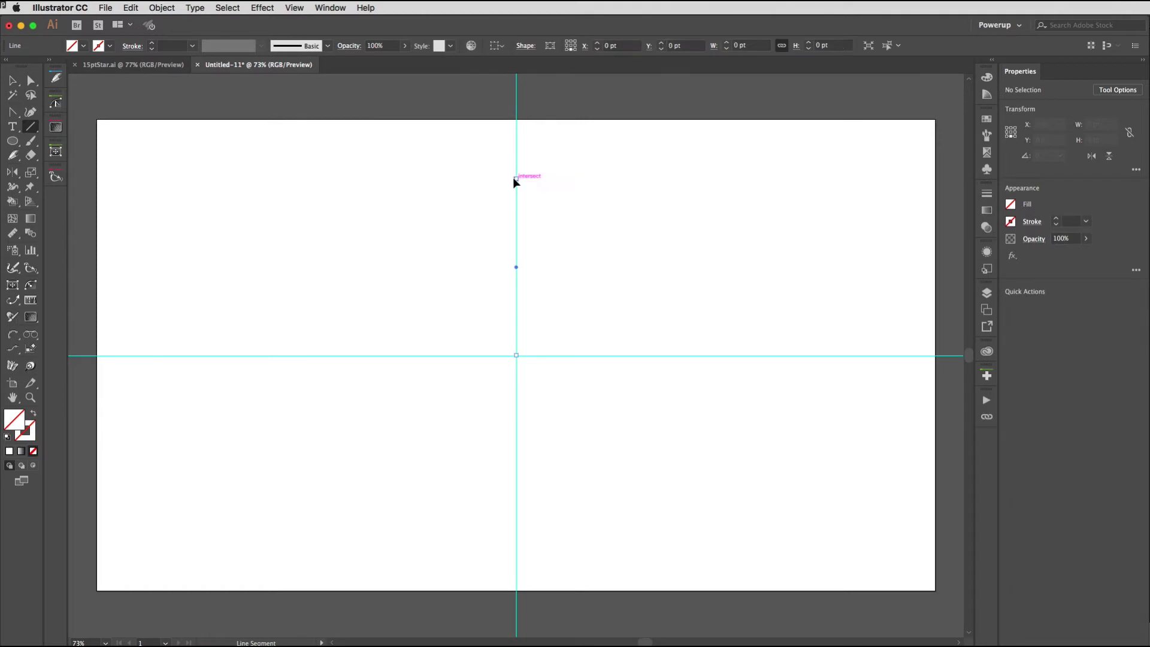
{"action": "left_click", "coordinate": [109, 48]}
{"action": "left_click", "coordinate": [34, 67]}
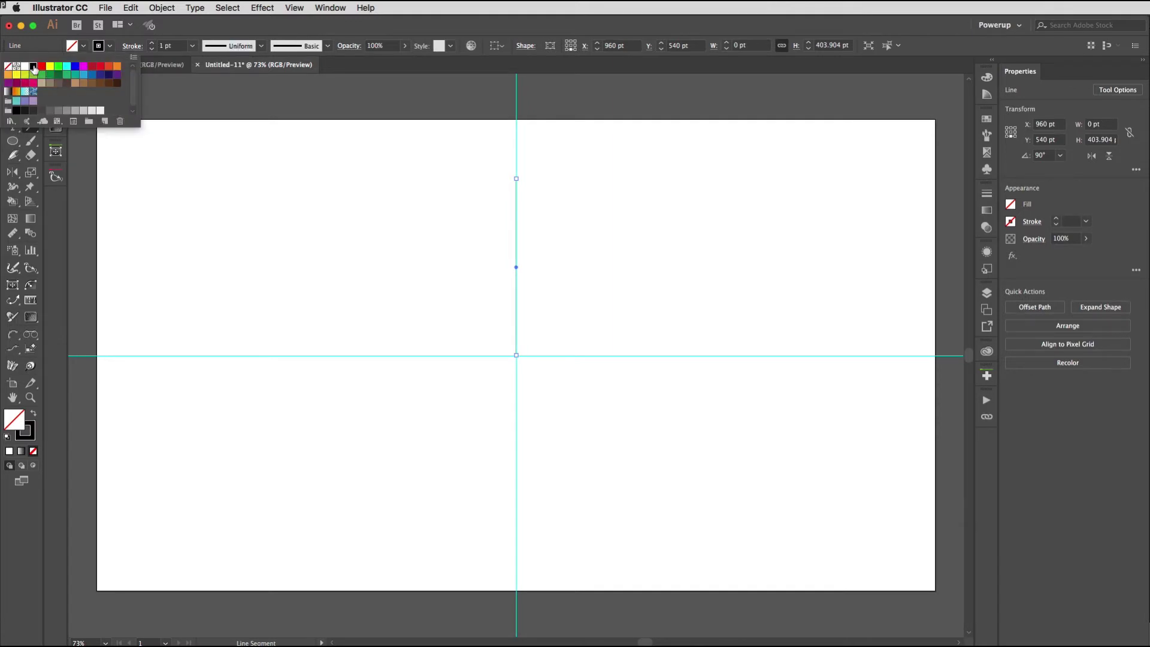
Set the vertical line's stroke weight to 7 pt.
{"action": "left_click", "coordinate": [174, 46]}
{"action": "key", "text": "Up"}
{"action": "key", "text": "Up"}
{"action": "key", "text": "Up"}
{"action": "key", "text": "Up"}
{"action": "key", "text": "Up"}
{"action": "key", "text": "Up"}
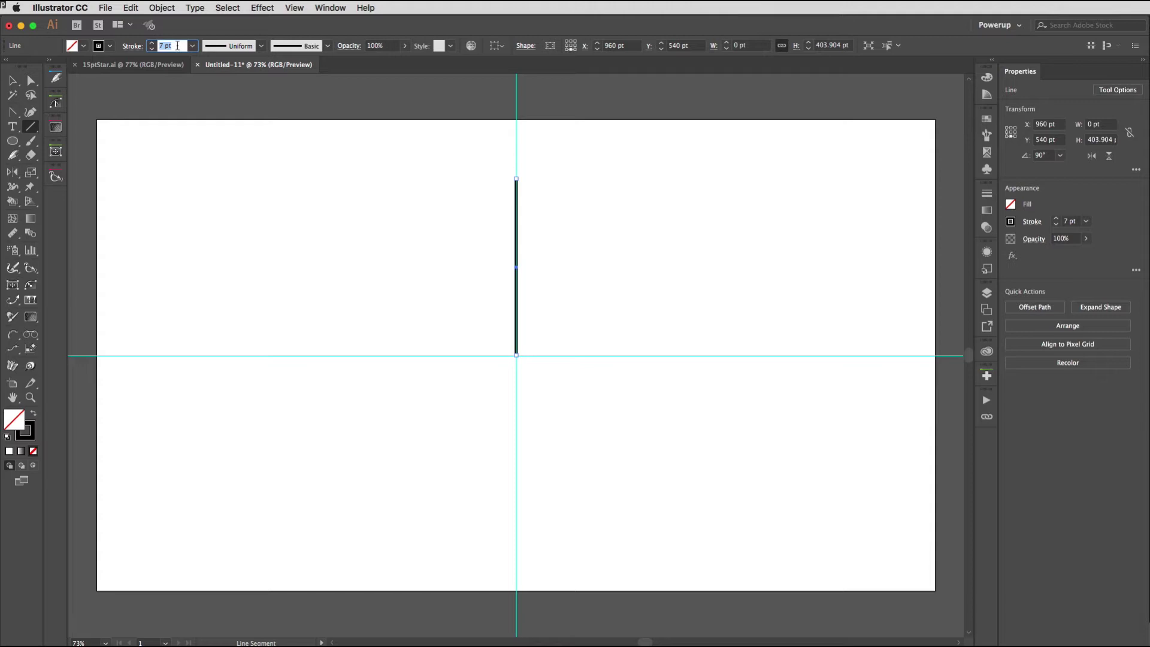
{"action": "left_click", "coordinate": [130, 47]}
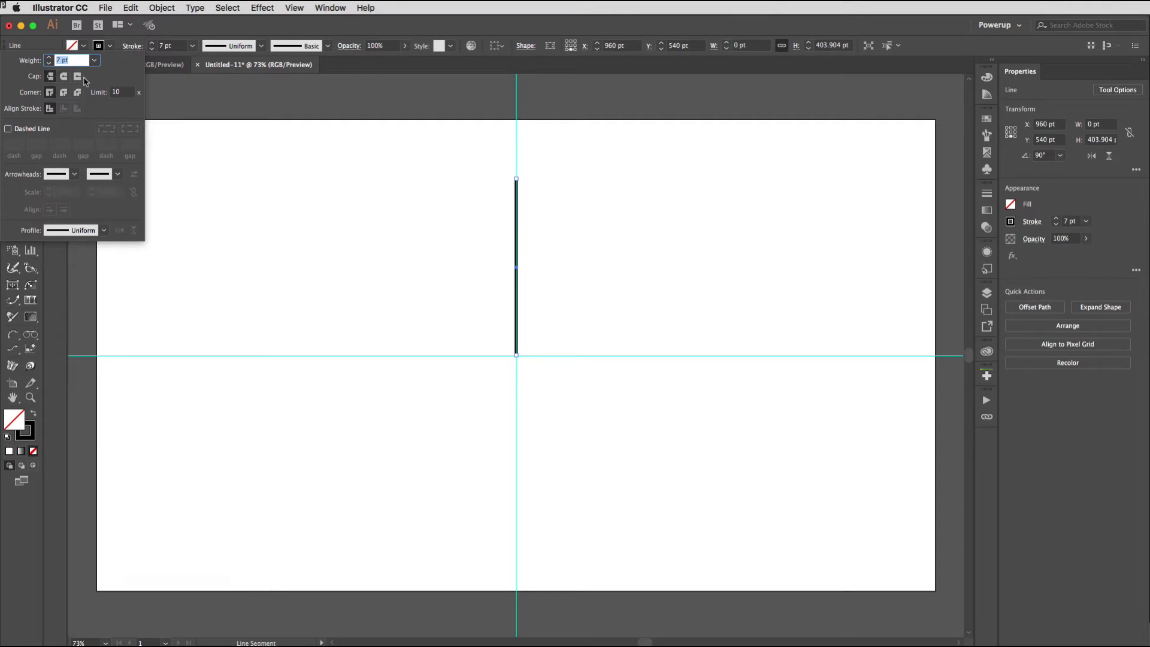
{"action": "left_click", "coordinate": [394, 27]}
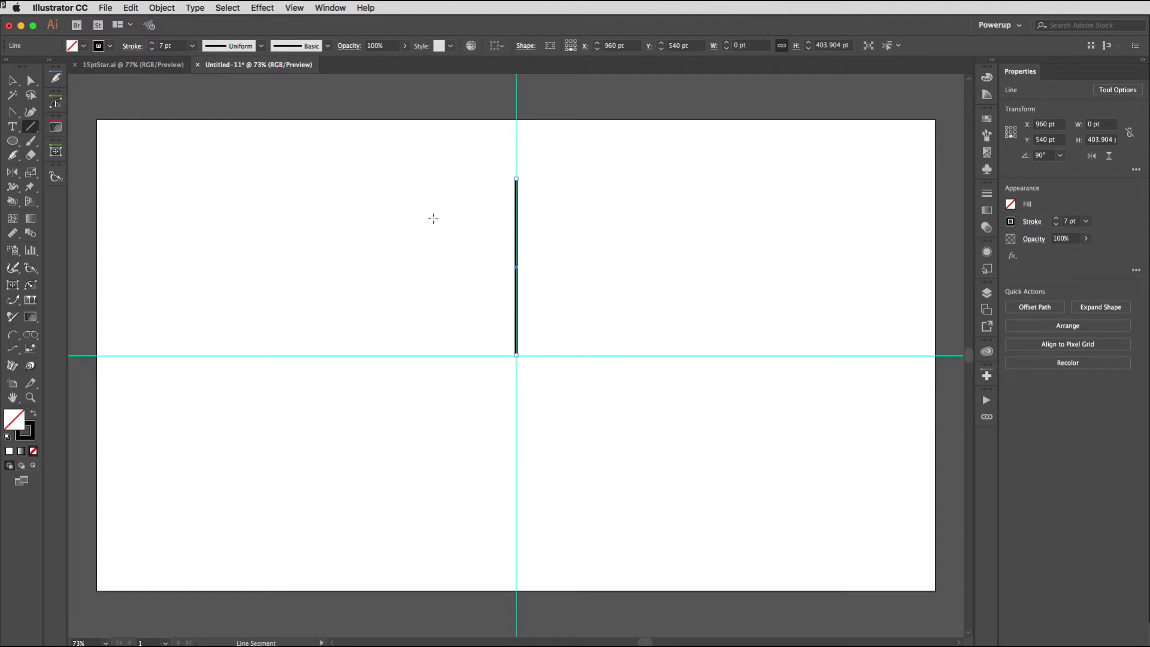
Start a Transform effect on the line with preview on, 4 copies and a 2.79° rotation about its bottom end.
{"action": "left_click", "coordinate": [262, 7]}
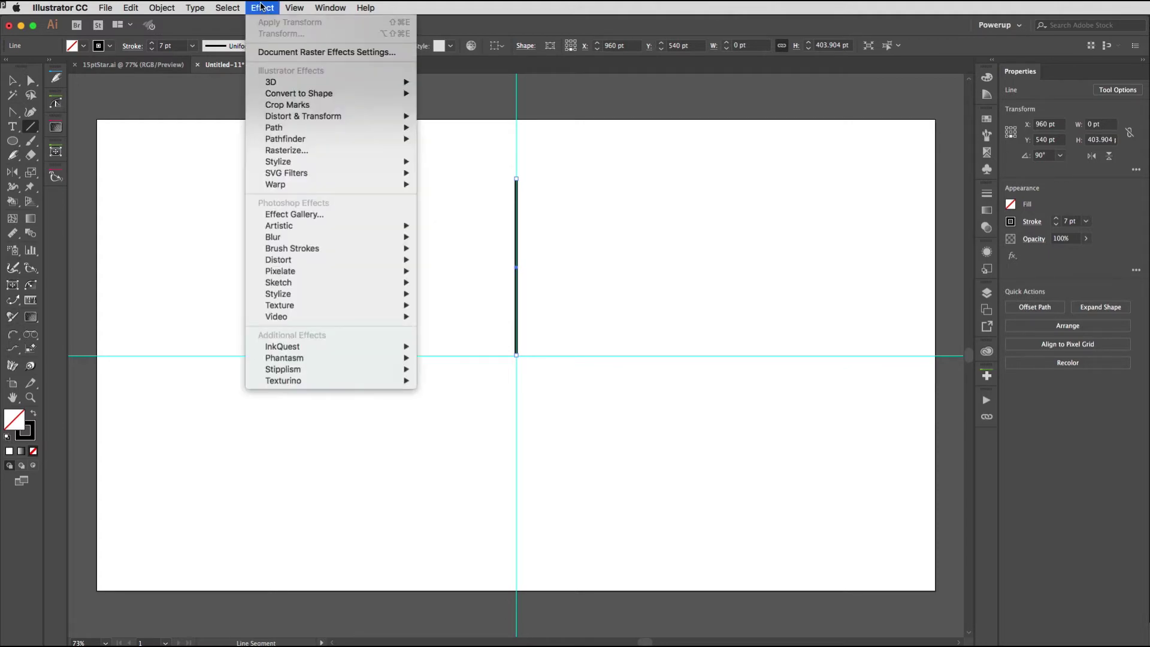
{"action": "left_click", "coordinate": [261, 7]}
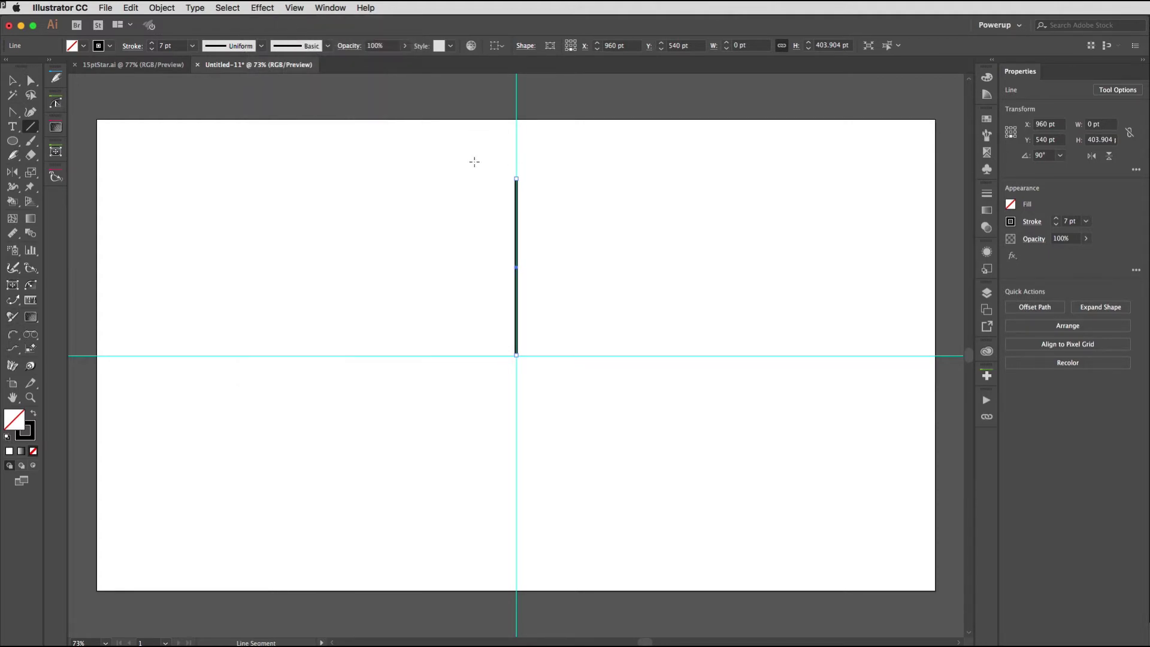
{"action": "left_click", "coordinate": [264, 7]}
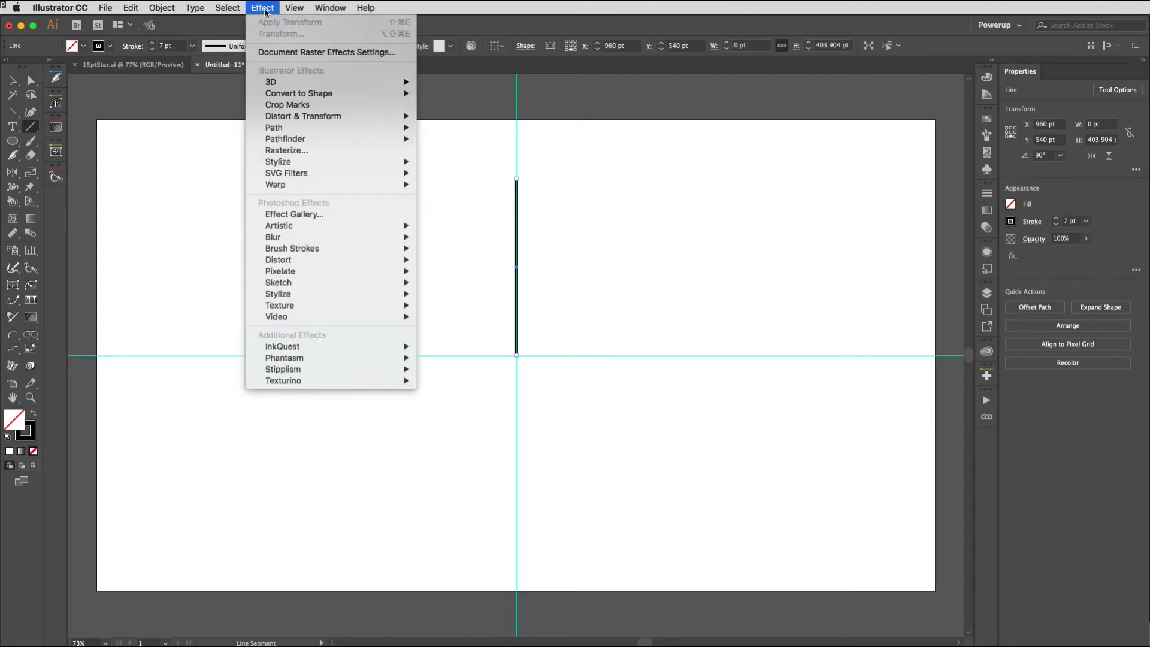
{"action": "mouse_move", "coordinate": [300, 119]}
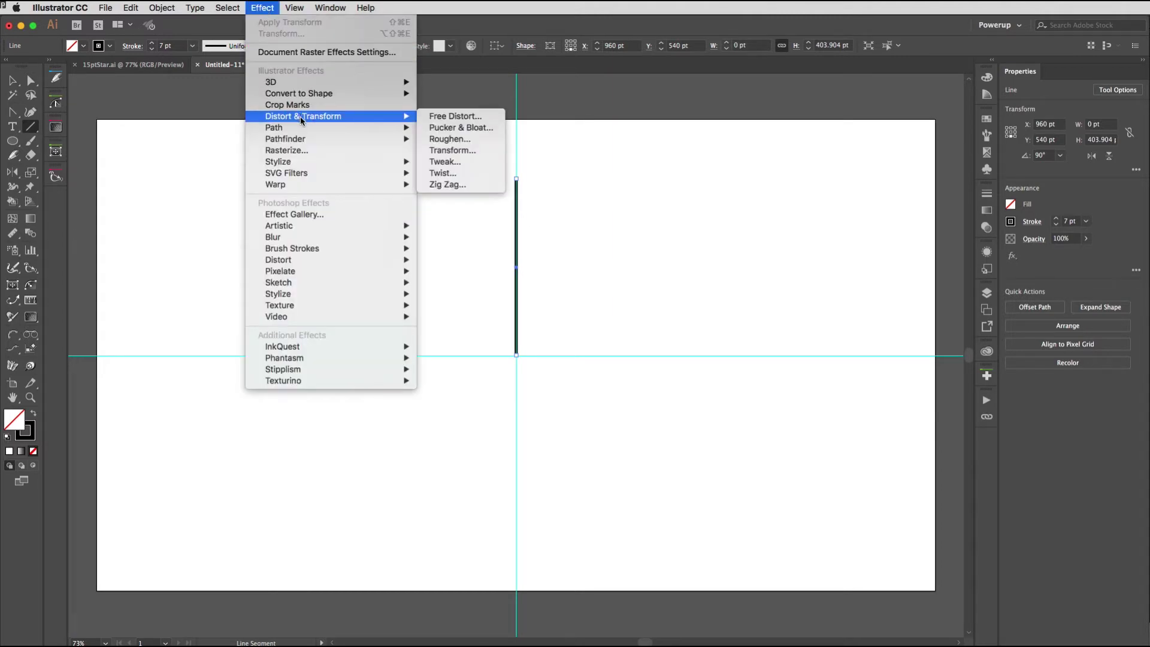
{"action": "left_click", "coordinate": [476, 150]}
{"action": "left_click_drag", "start_coordinate": [238, 96], "coordinate": [270, 102]}
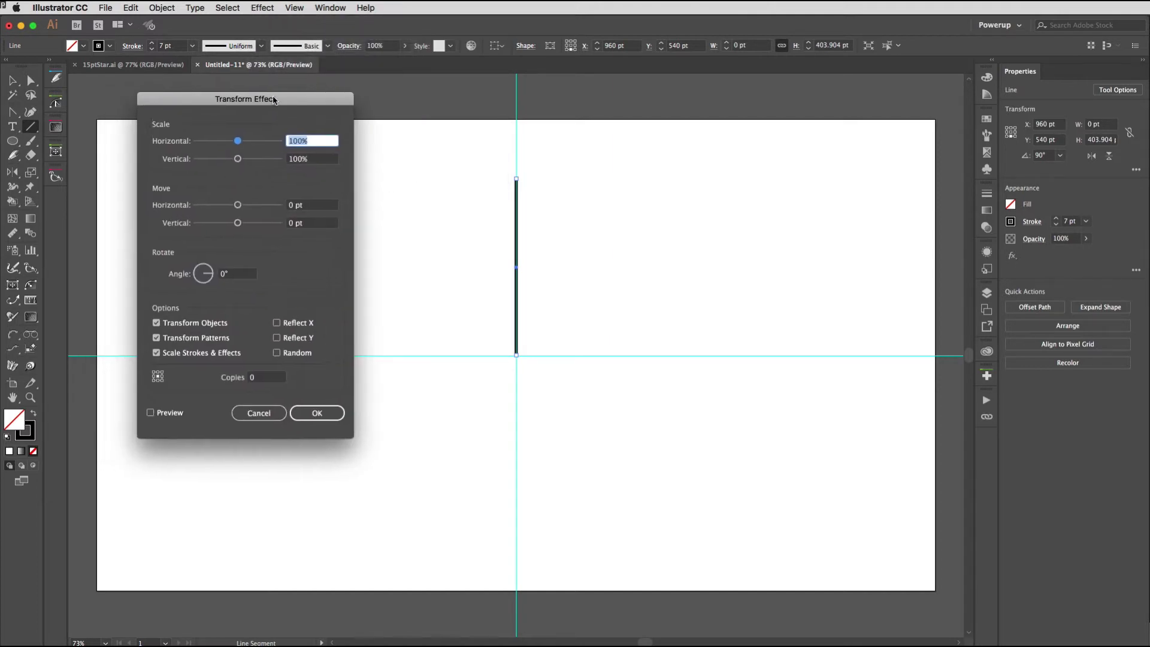
{"action": "left_click", "coordinate": [167, 413]}
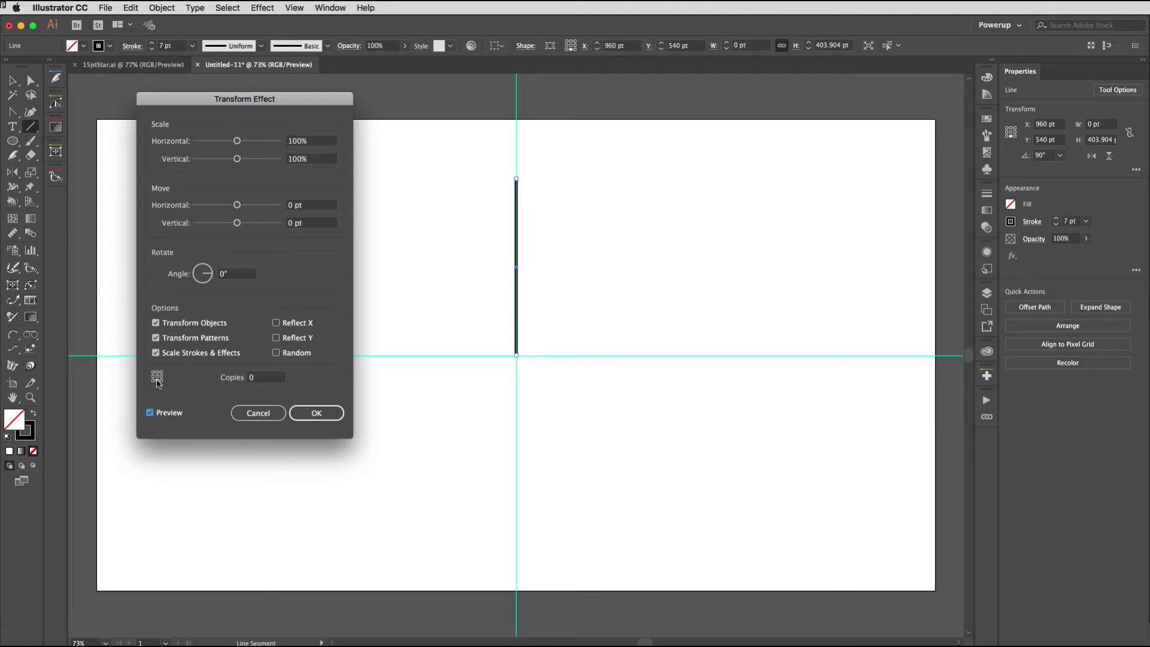
{"action": "left_click", "coordinate": [262, 376]}
{"action": "left_click", "coordinate": [228, 273]}
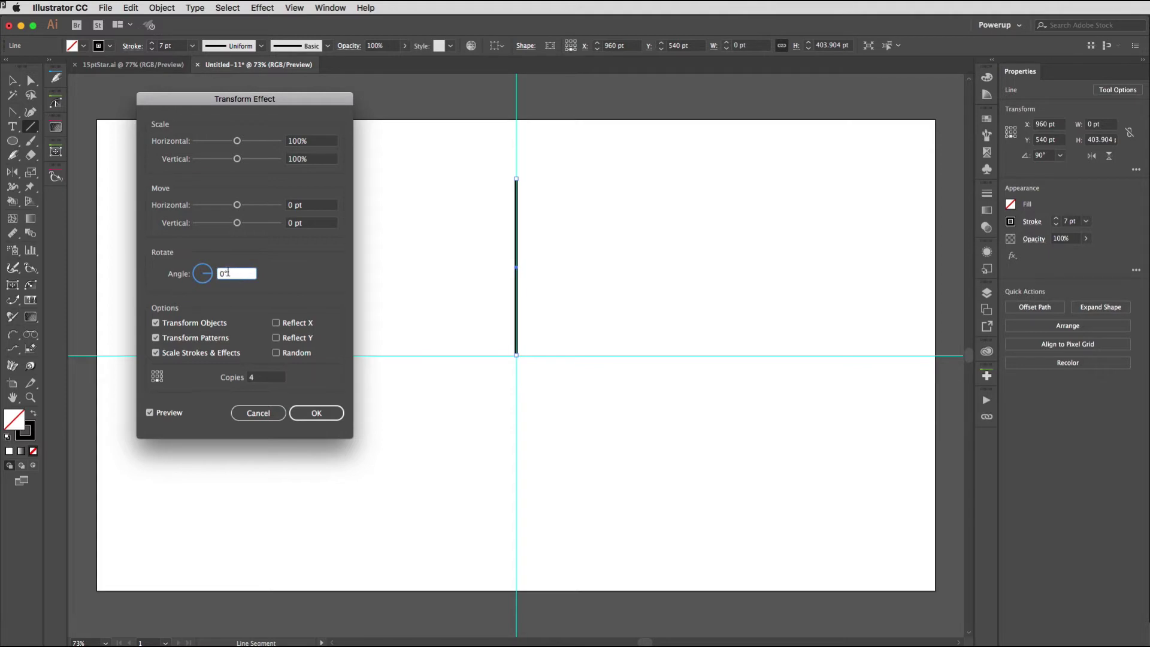
{"action": "left_click_drag", "start_coordinate": [228, 273], "coordinate": [218, 273]}
{"action": "type", "text": "2.79"}
Set the Transform effect's vertical scale to 95% so each copy gets shorter, and apply the effect.
{"action": "left_click", "coordinate": [313, 160]}
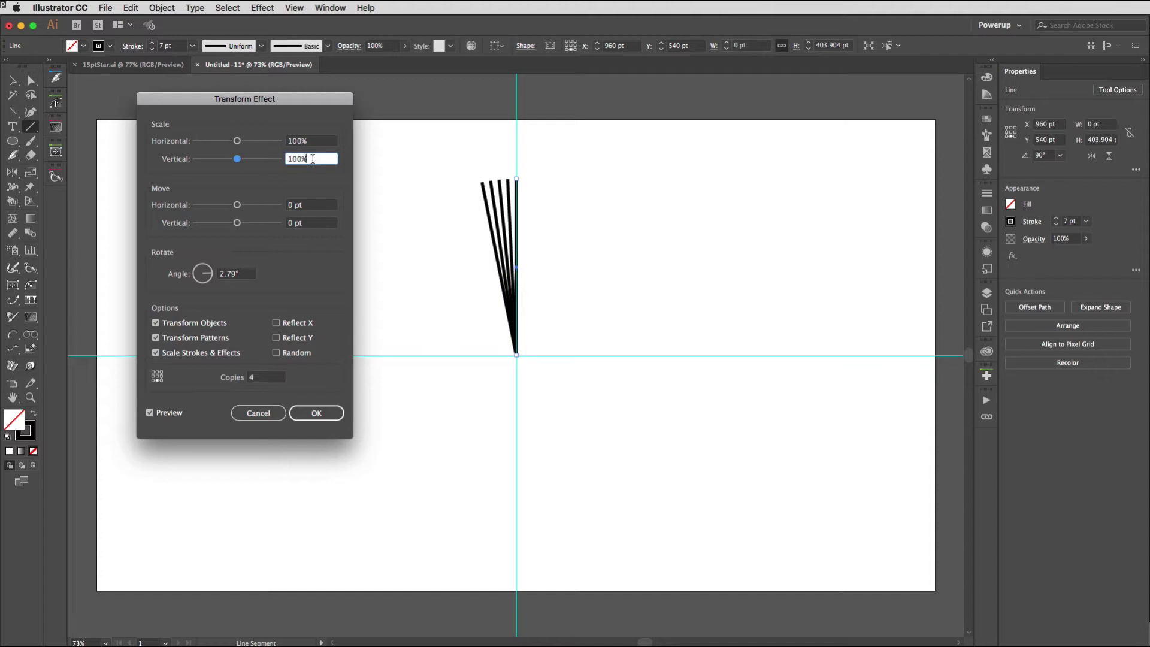
{"action": "key", "text": "Down"}
{"action": "key", "text": "Down"}
{"action": "key", "text": "Down"}
{"action": "key", "text": "Down"}
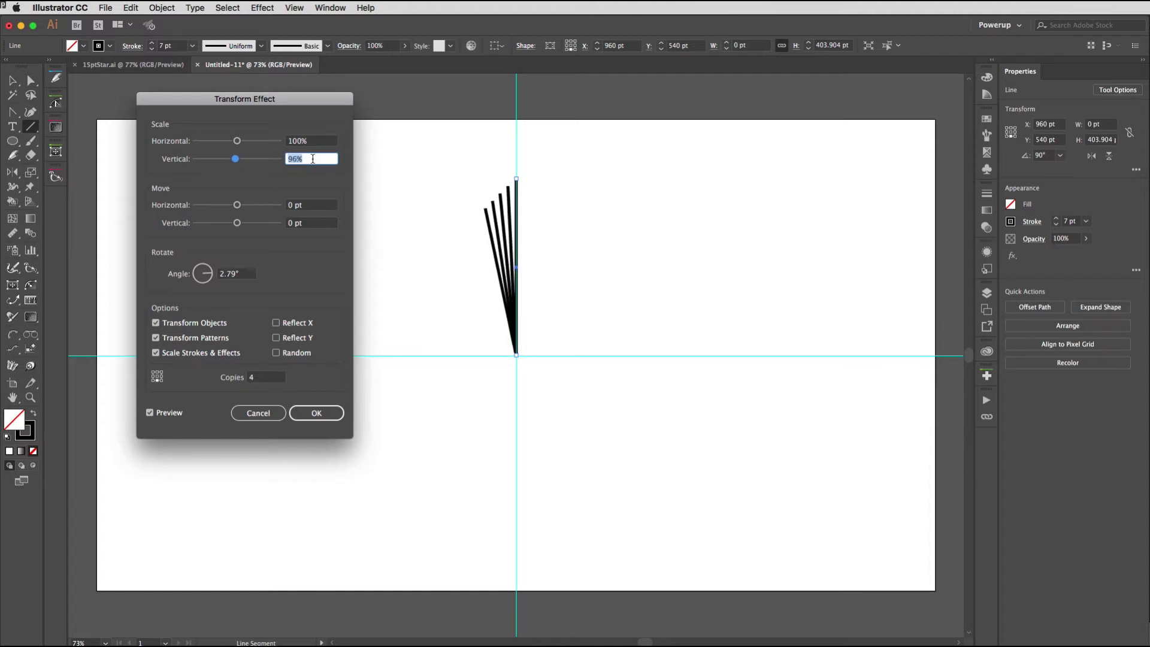
{"action": "key", "text": "Down"}
{"action": "key", "text": "Down"}
{"action": "key", "text": "Down"}
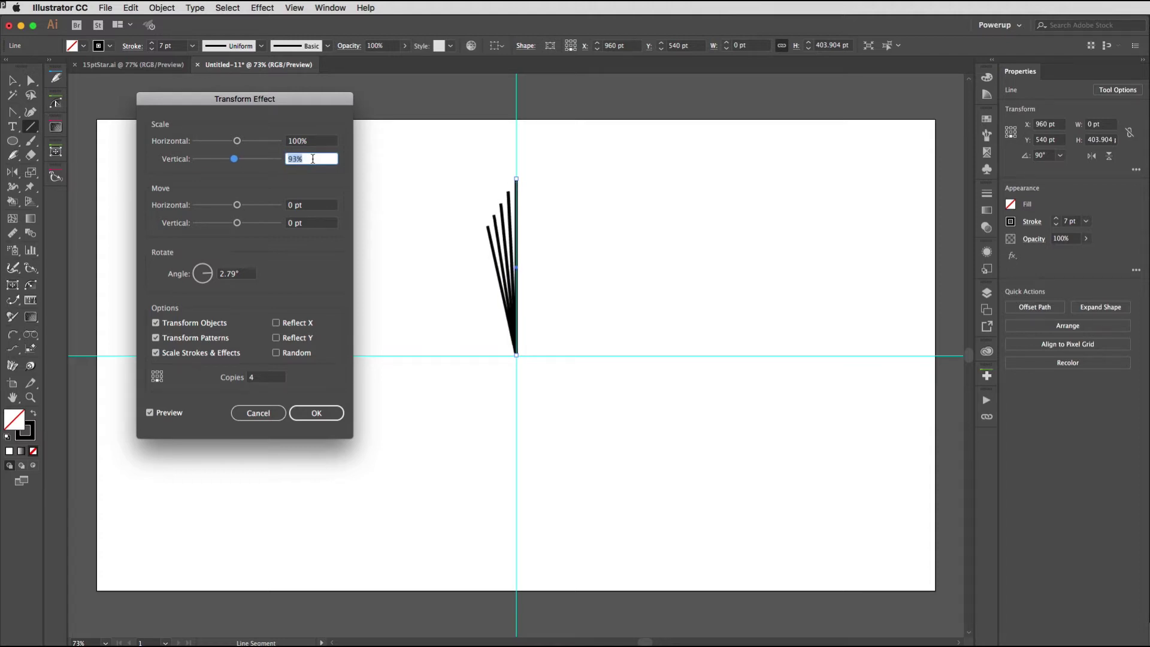
{"action": "key", "text": "Up"}
{"action": "key", "text": "Up"}
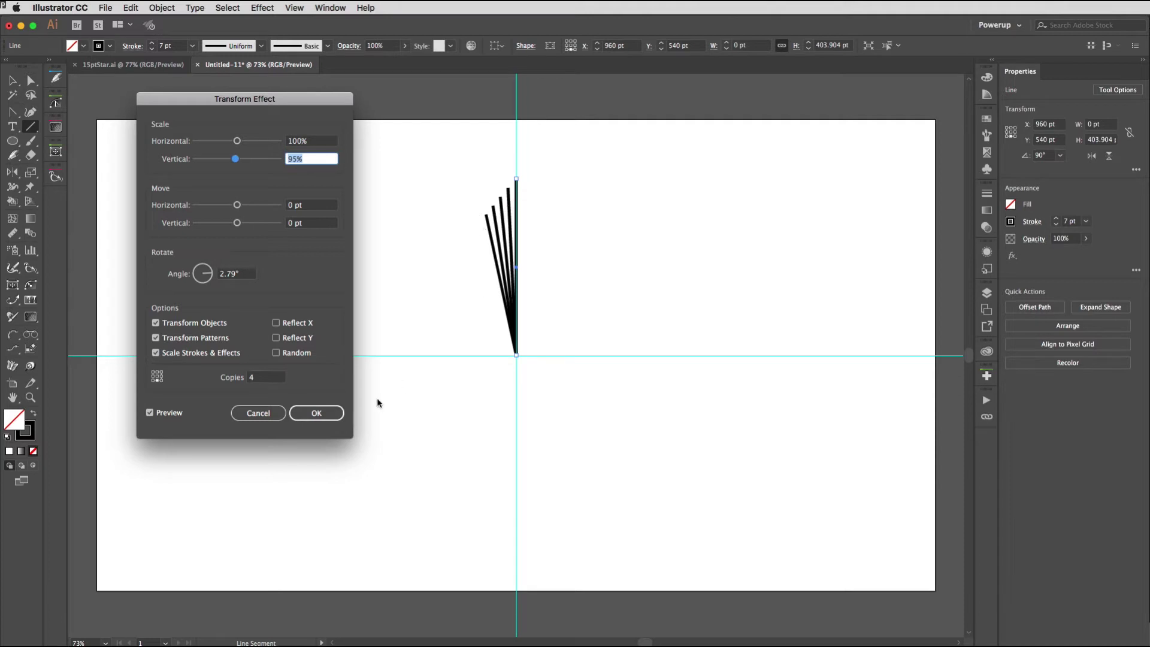
{"action": "left_click", "coordinate": [312, 412]}
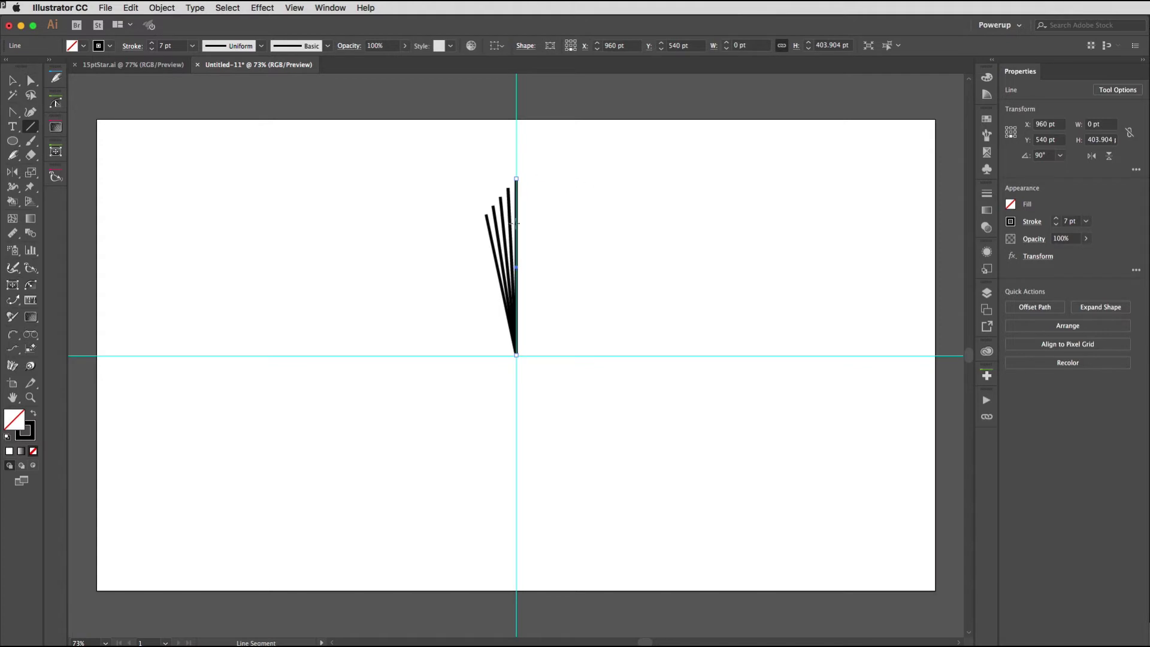
Expand the appearance of the transformed line into separate paths.
{"action": "left_click", "coordinate": [159, 7]}
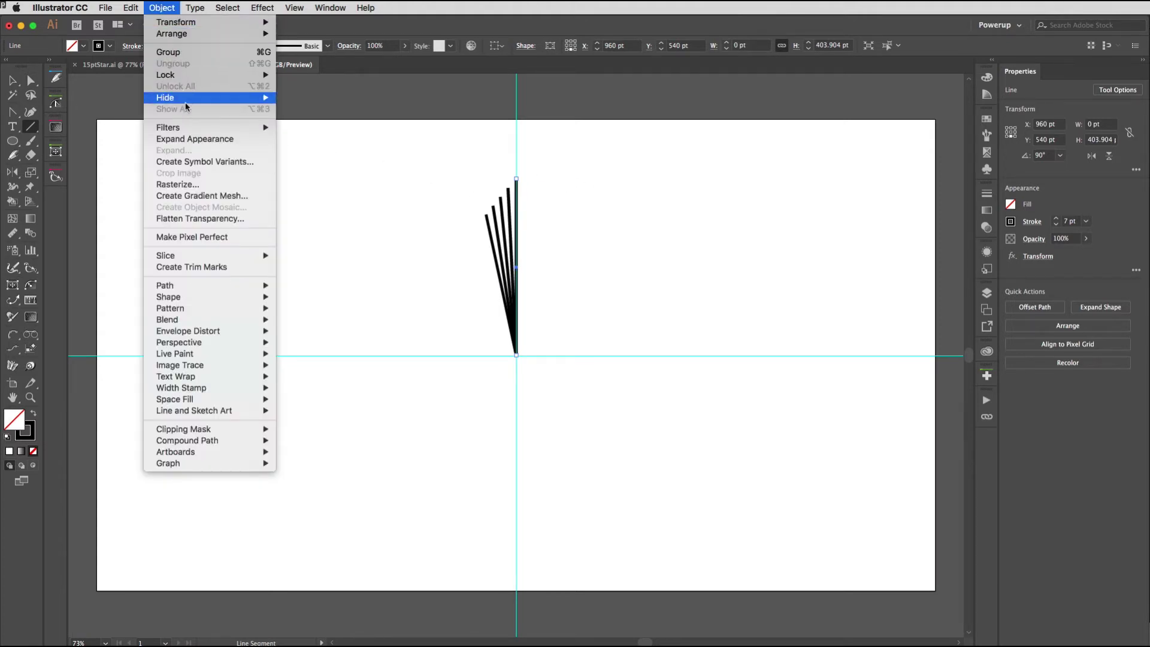
{"action": "left_click", "coordinate": [192, 141]}
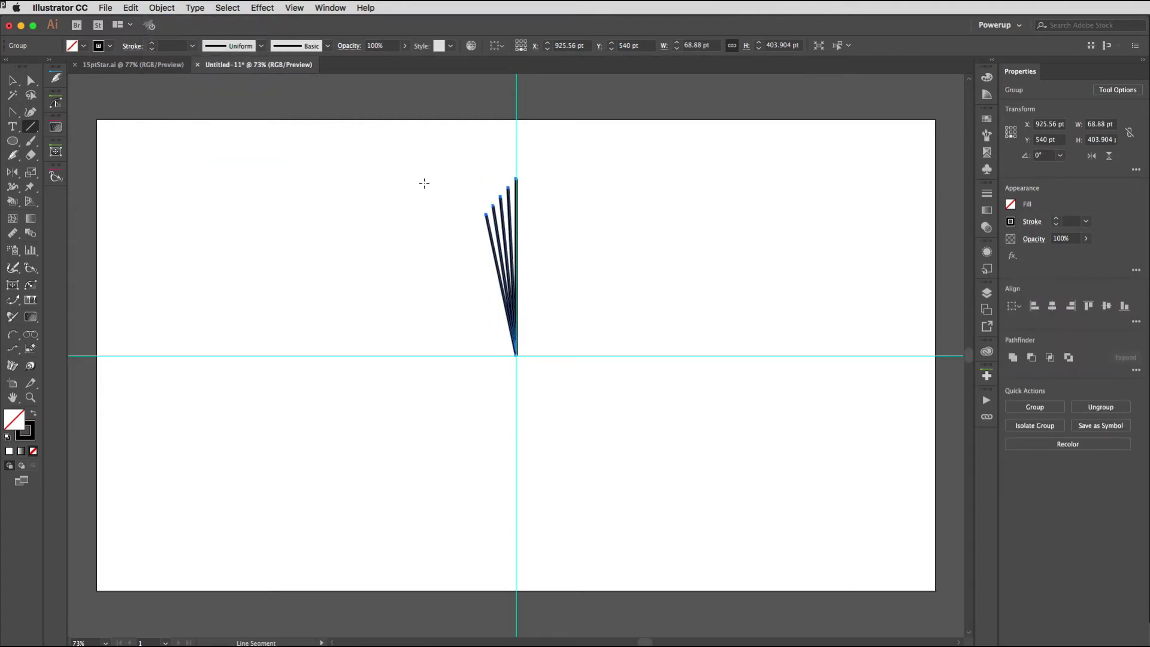
Ungroup the expanded fan of lines into individual paths and clear the selection.
{"action": "key", "text": "super"}
{"action": "key", "text": "shift+super+g"}
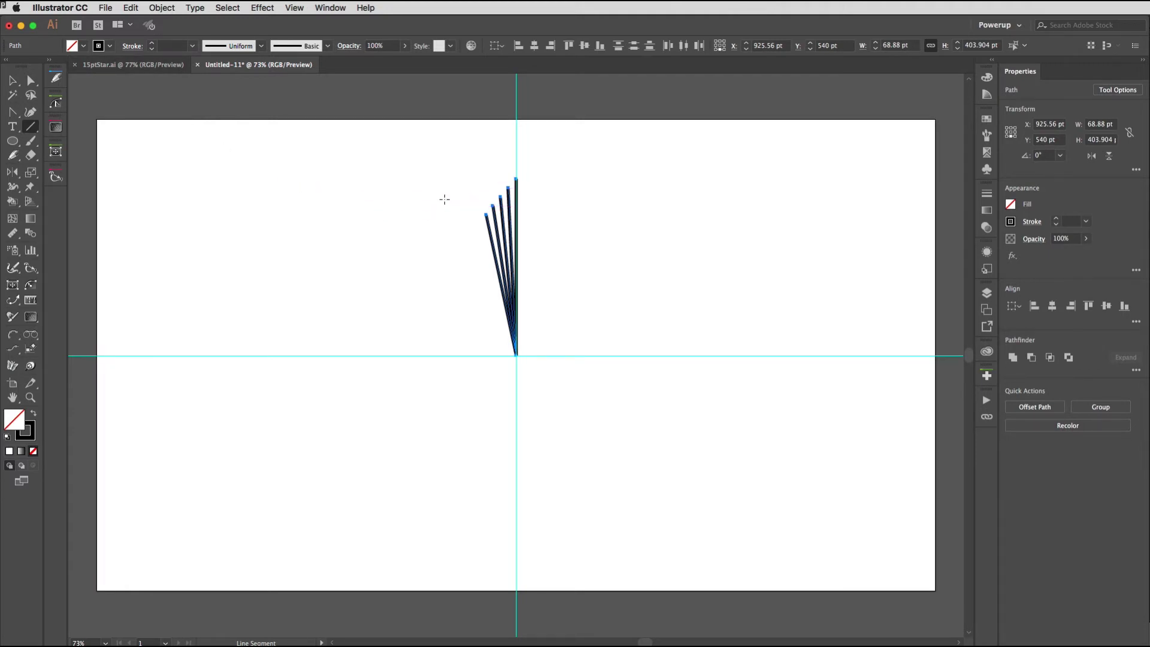
{"action": "key", "text": "v"}
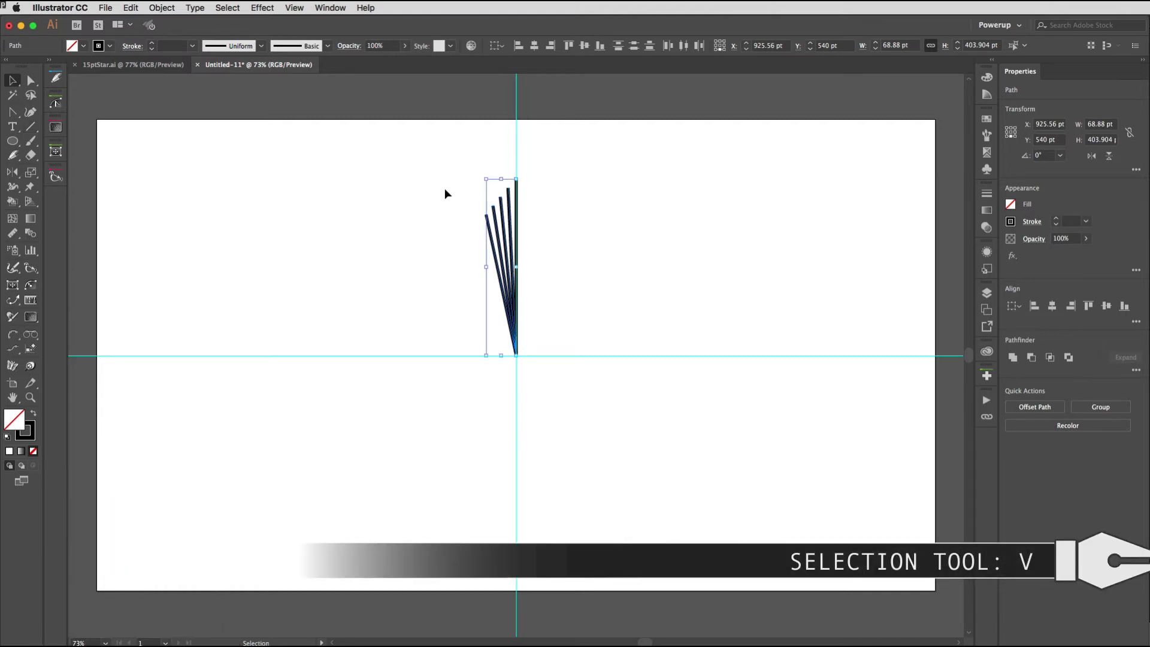
{"action": "left_click", "coordinate": [452, 171]}
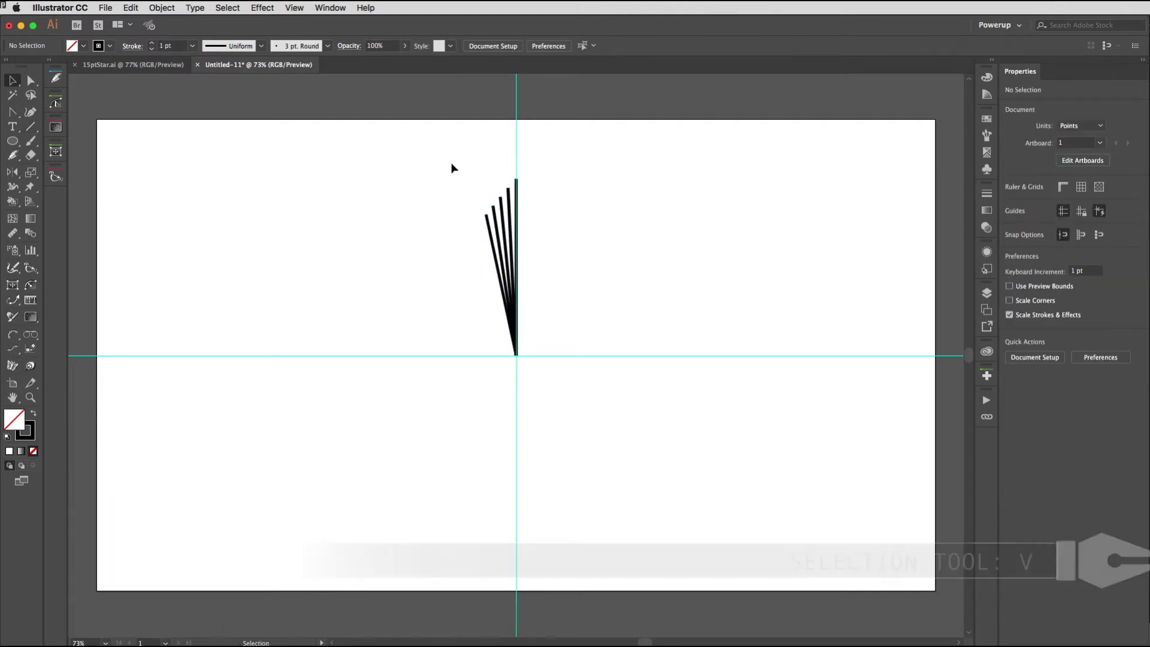
Reflect a copy of the four shorter angled lines across the vertical axis at the center line, completing a symmetrical fan.
{"action": "left_click_drag", "start_coordinate": [454, 162], "coordinate": [510, 280]}
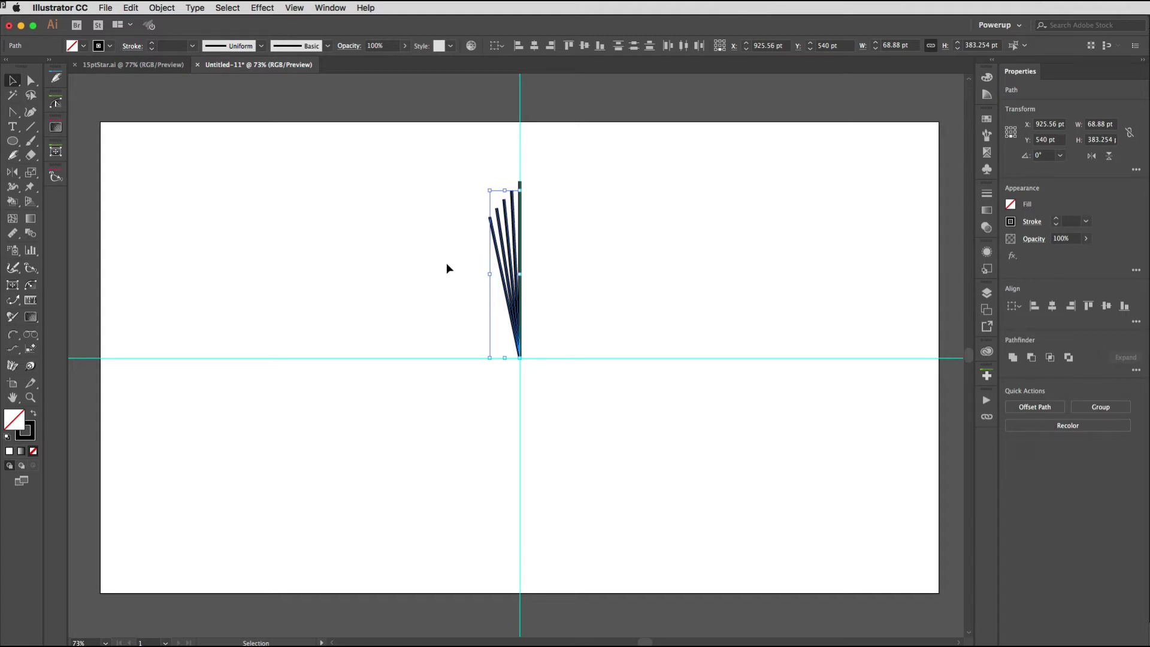
{"action": "key", "text": "o"}
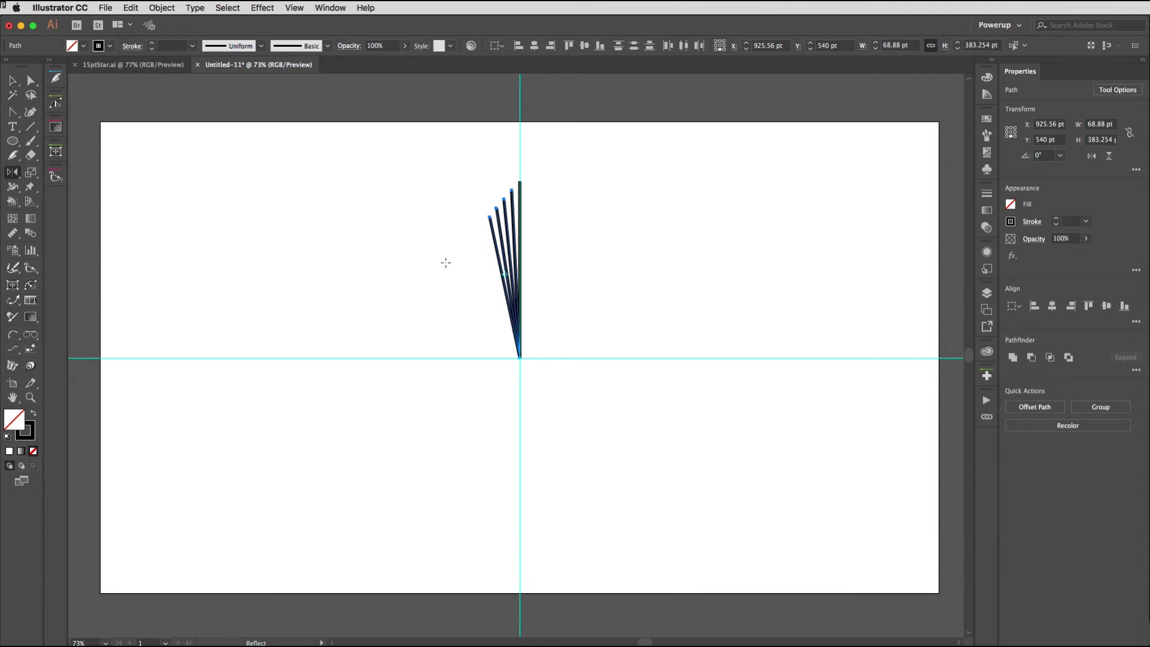
{"action": "left_click", "coordinate": [518, 179], "text": "alt"}
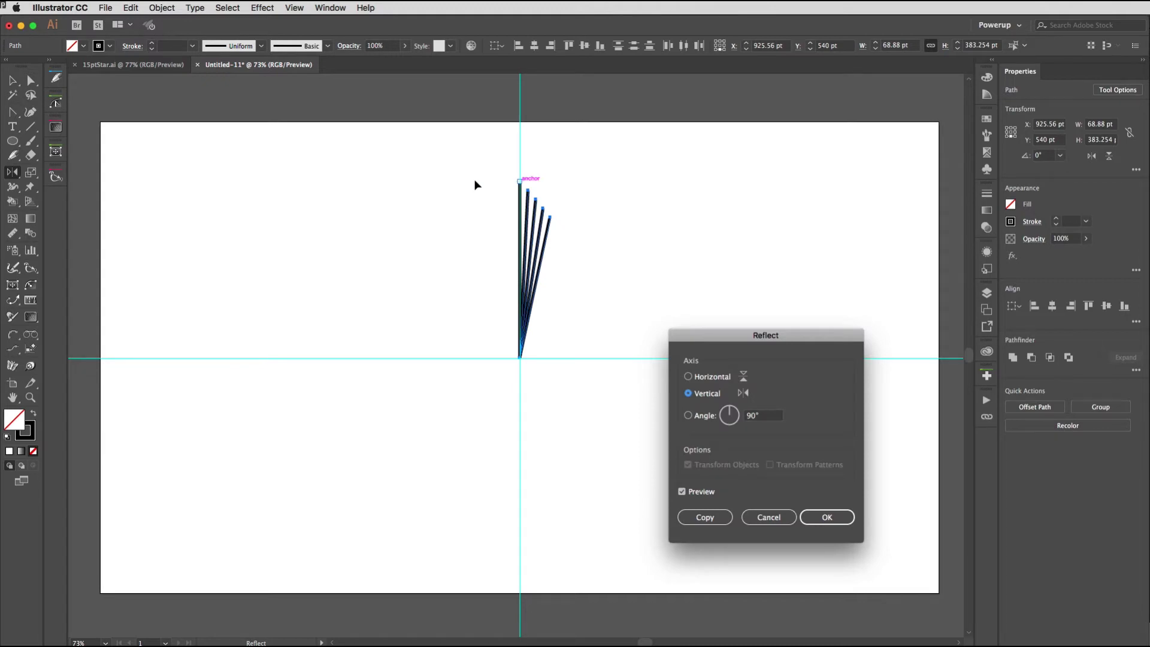
{"action": "left_click", "coordinate": [727, 408]}
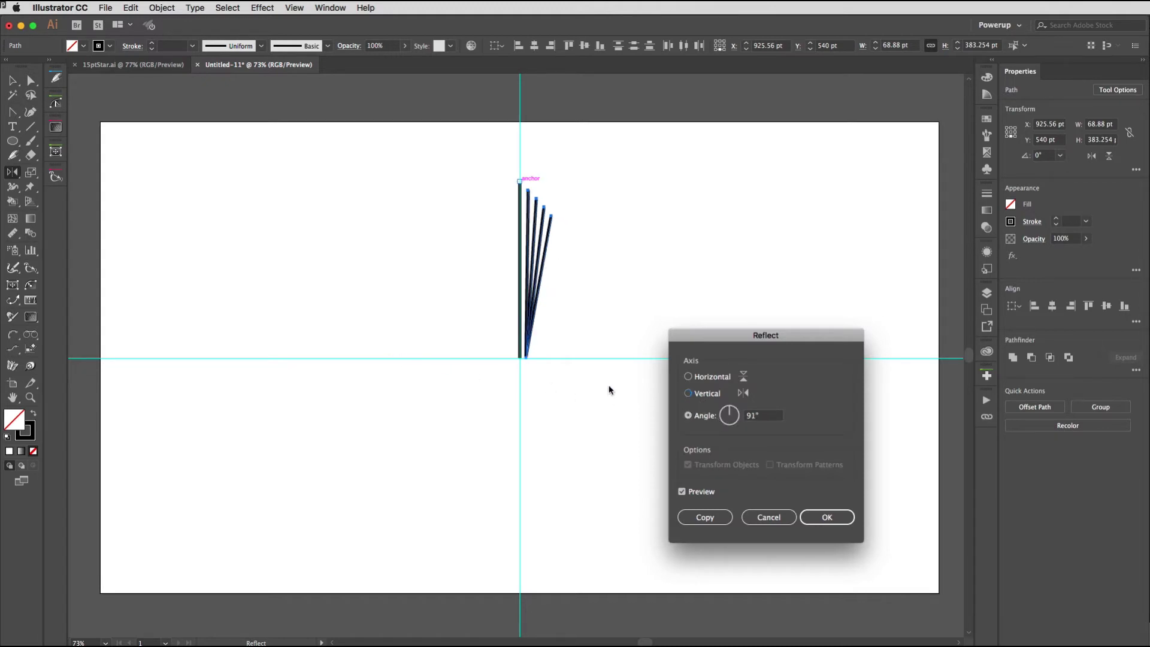
{"action": "left_click", "coordinate": [689, 393]}
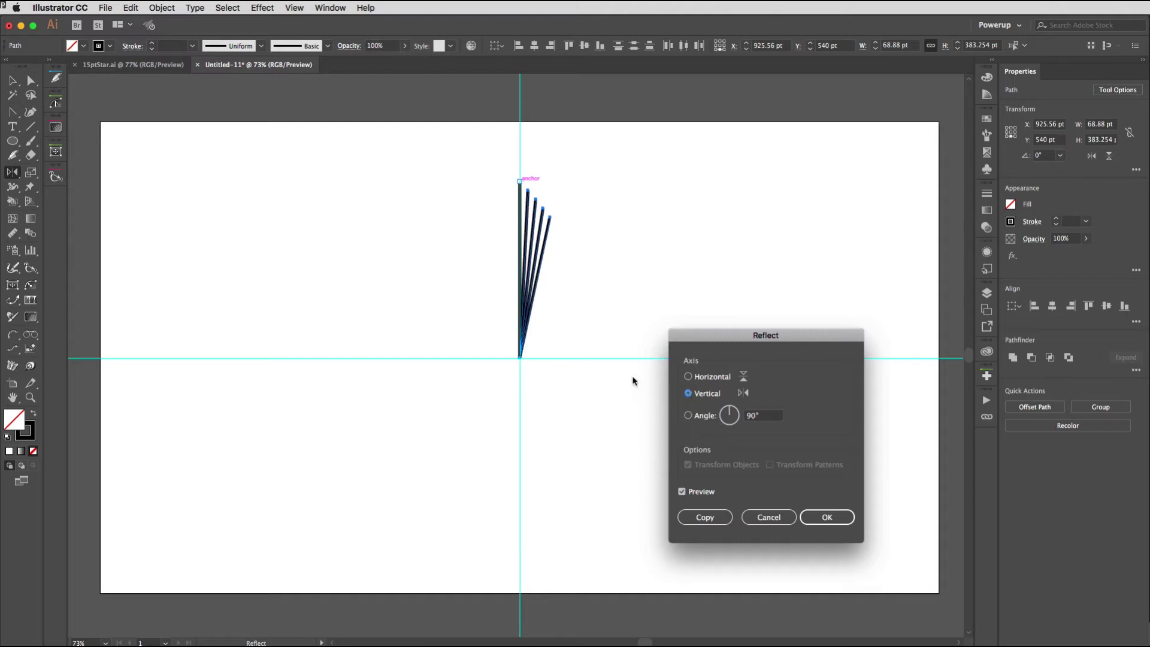
{"action": "key", "text": "alt+Return"}
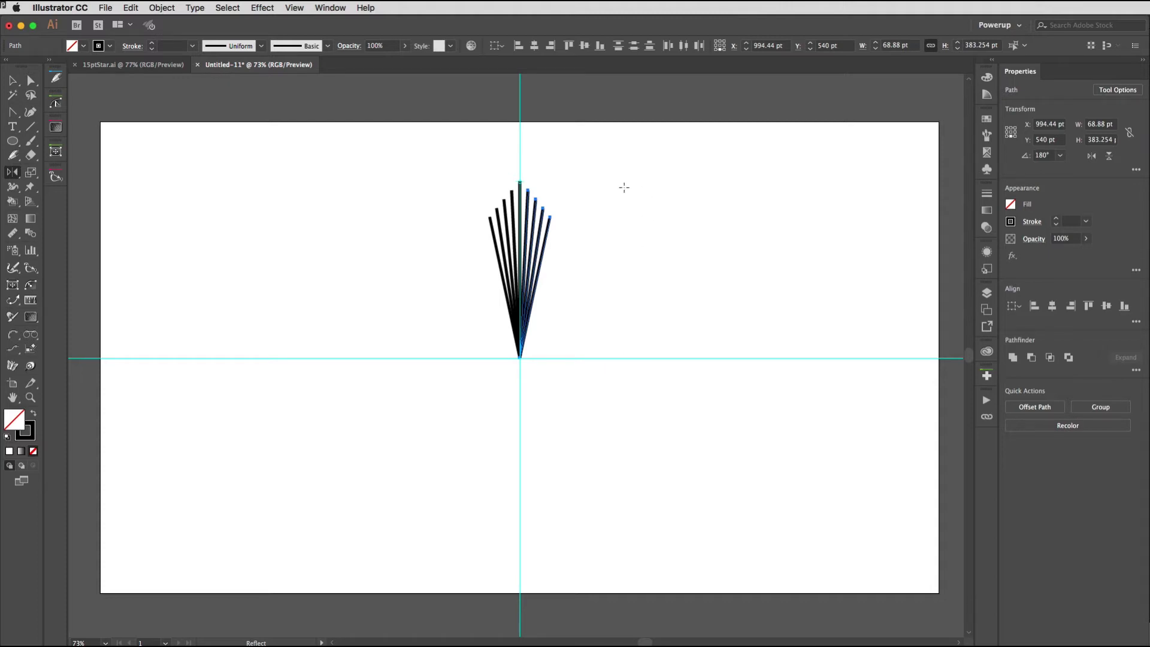
{"action": "key", "text": "v"}
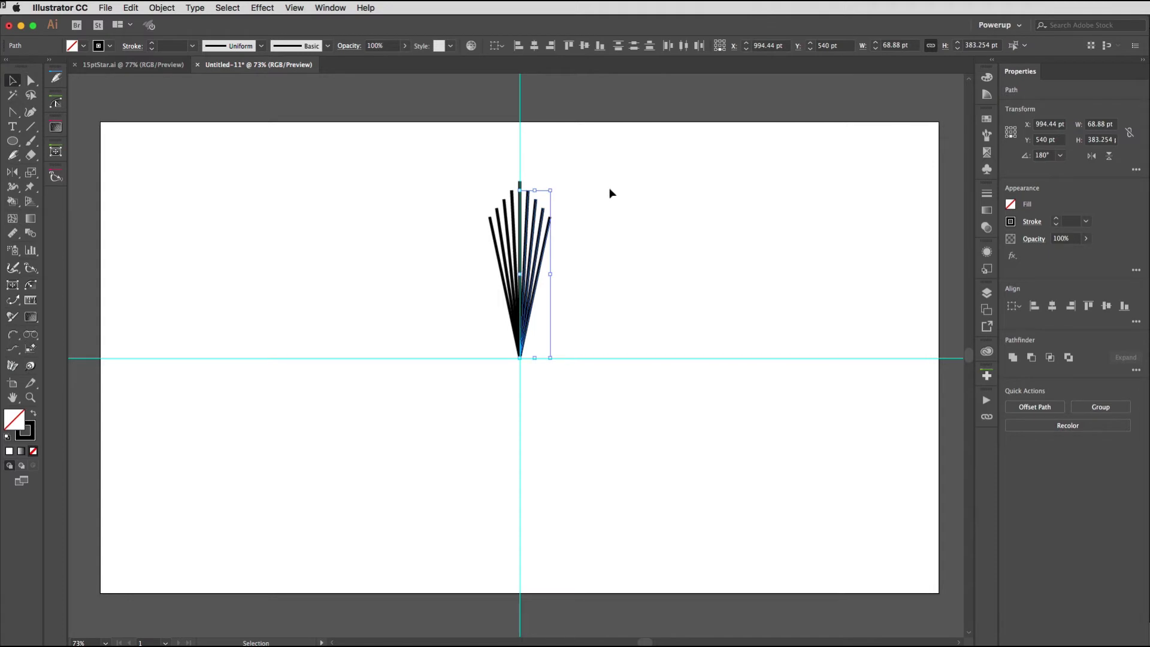
{"action": "left_click", "coordinate": [609, 190]}
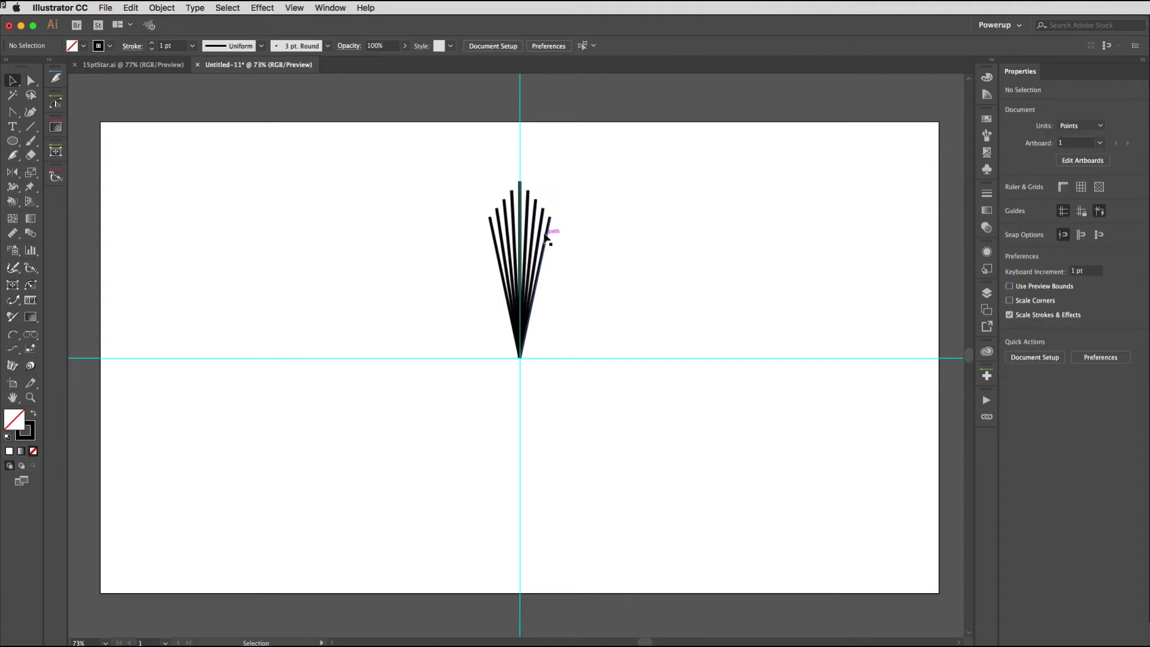
Recolor the stroke of the fan's outermost right line to the orange-red swatch R=241 G=90 B=36.
{"action": "left_click", "coordinate": [548, 234]}
{"action": "scroll", "coordinate": [546, 235], "scroll_direction": "up", "scroll_amount": 1}
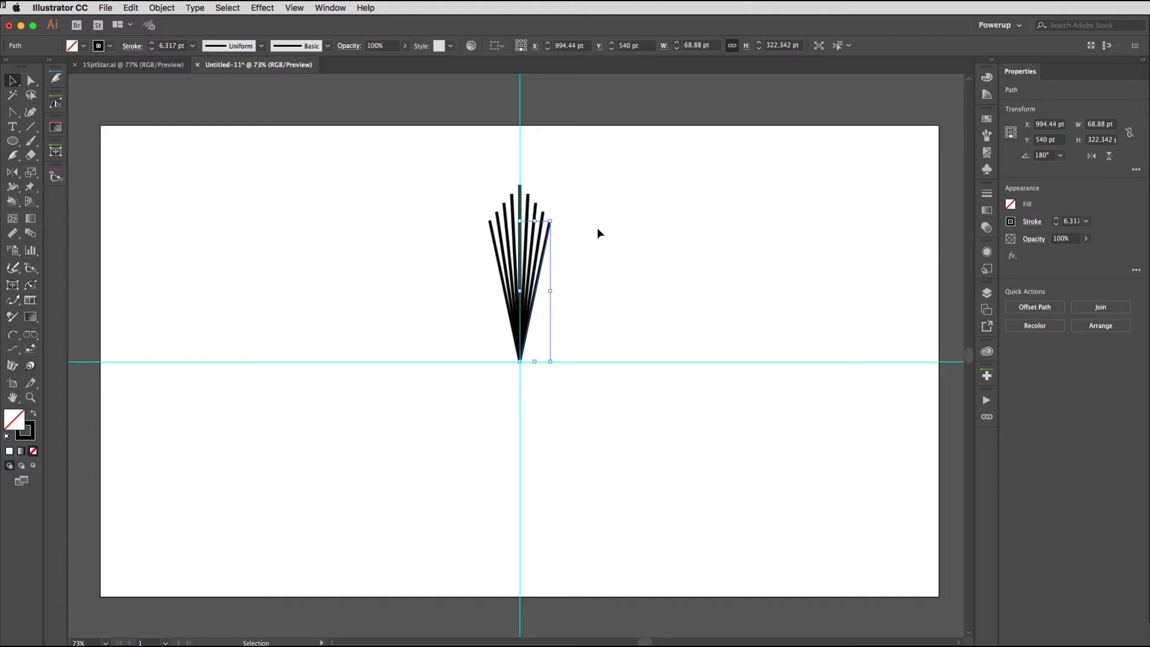
{"action": "left_click", "coordinate": [1031, 222]}
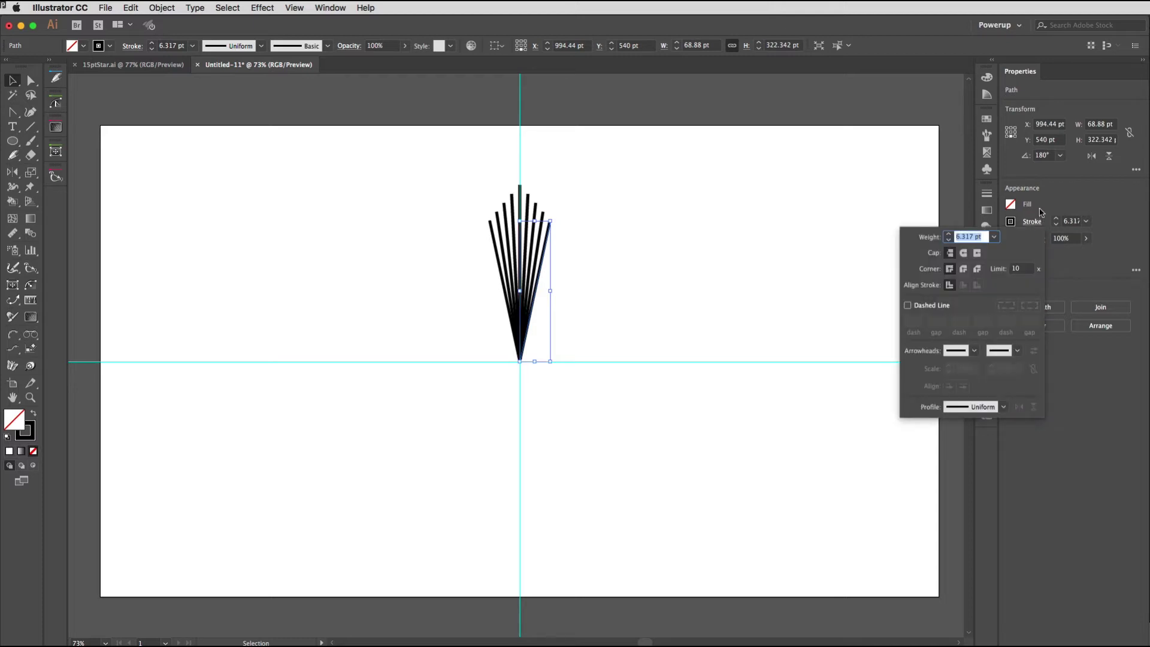
{"action": "left_click", "coordinate": [1011, 222]}
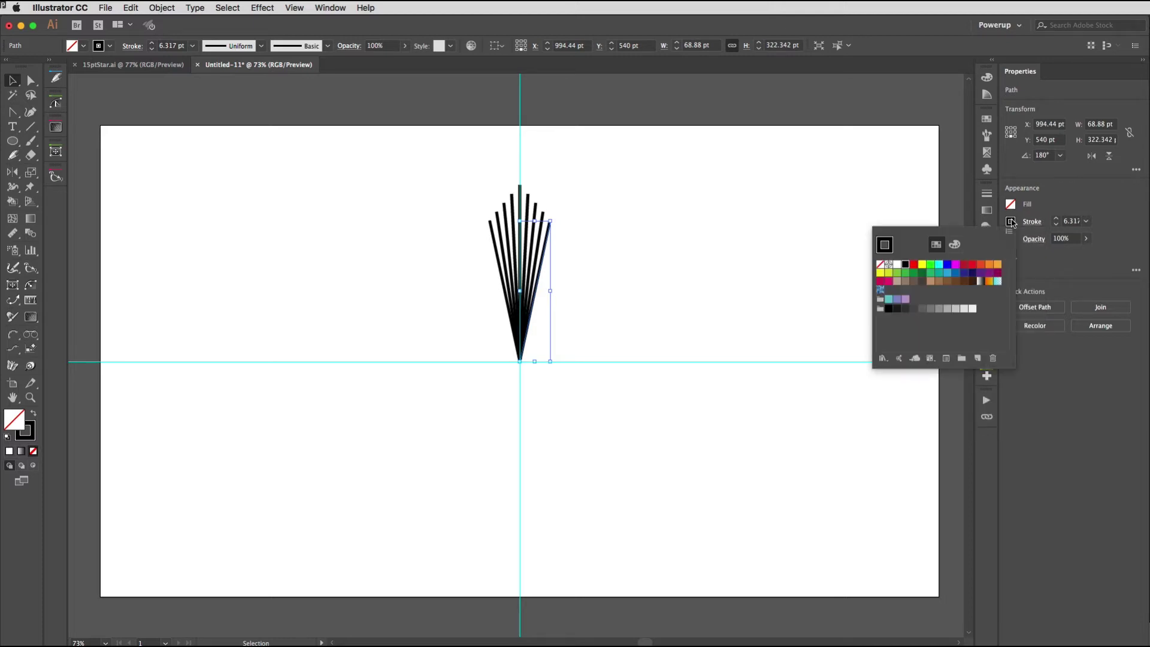
{"action": "left_click", "coordinate": [970, 266]}
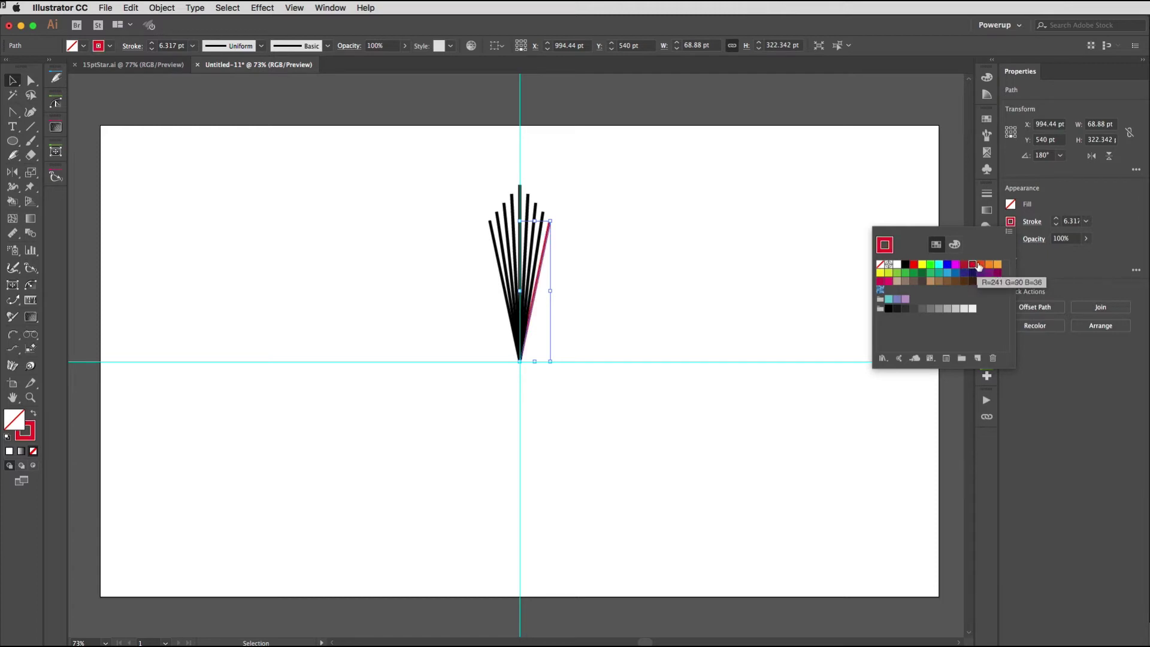
{"action": "left_click", "coordinate": [980, 264]}
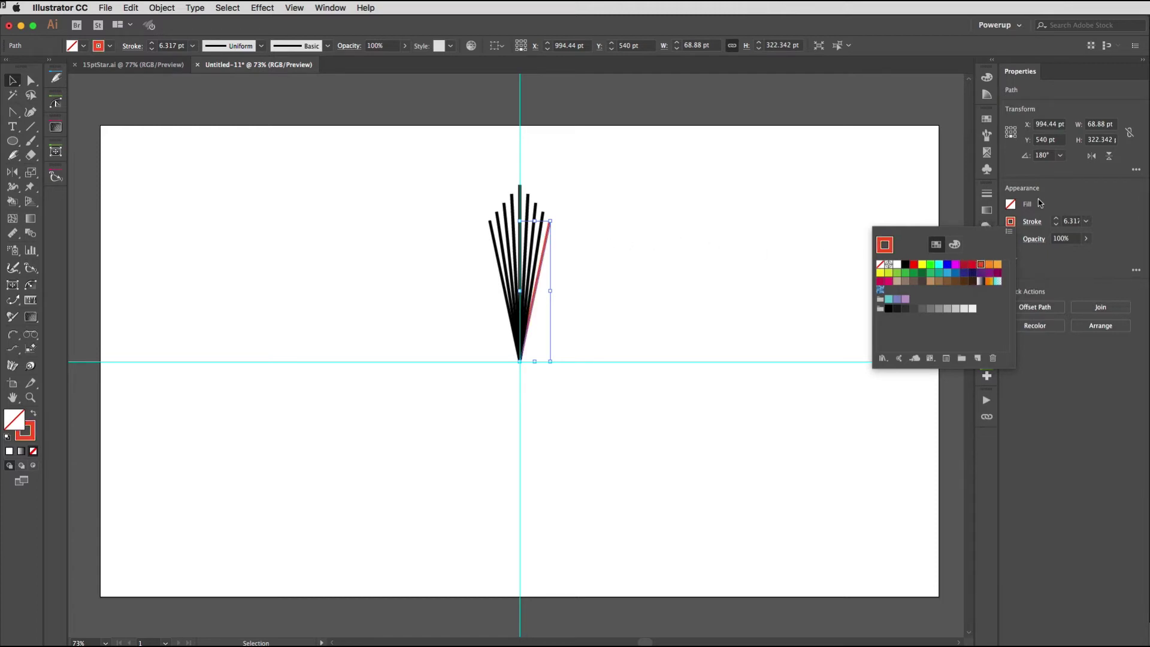
{"action": "left_click", "coordinate": [630, 163]}
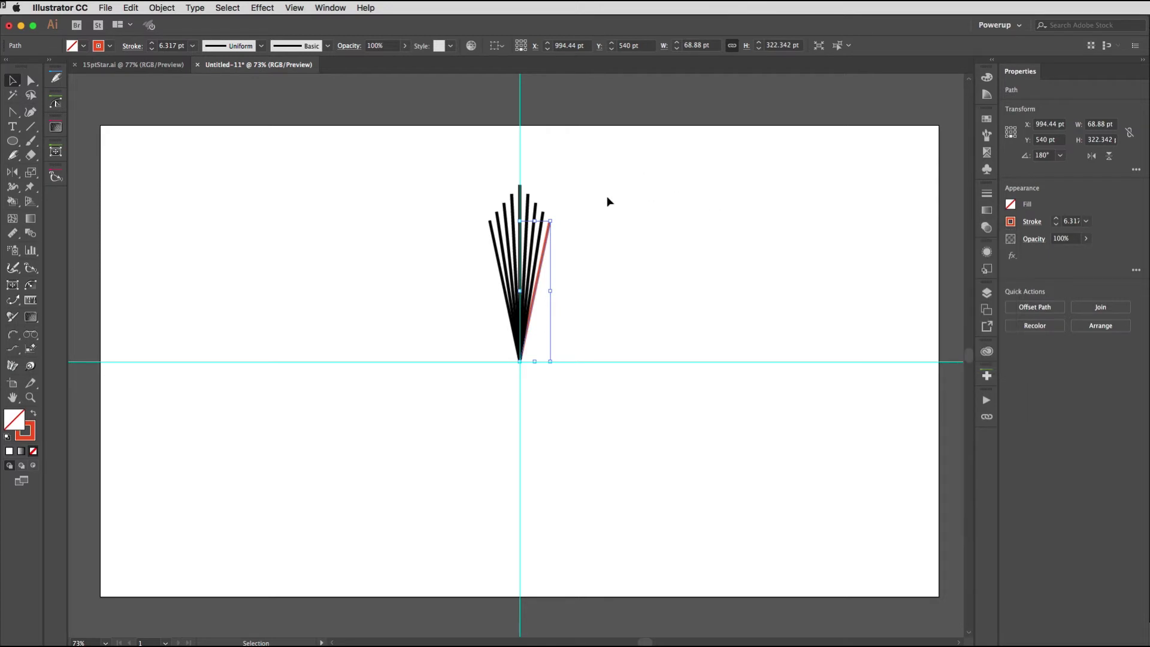
Group all the fan lines and start a Transform effect on the group with preview on.
{"action": "left_click_drag", "start_coordinate": [442, 178], "coordinate": [571, 265]}
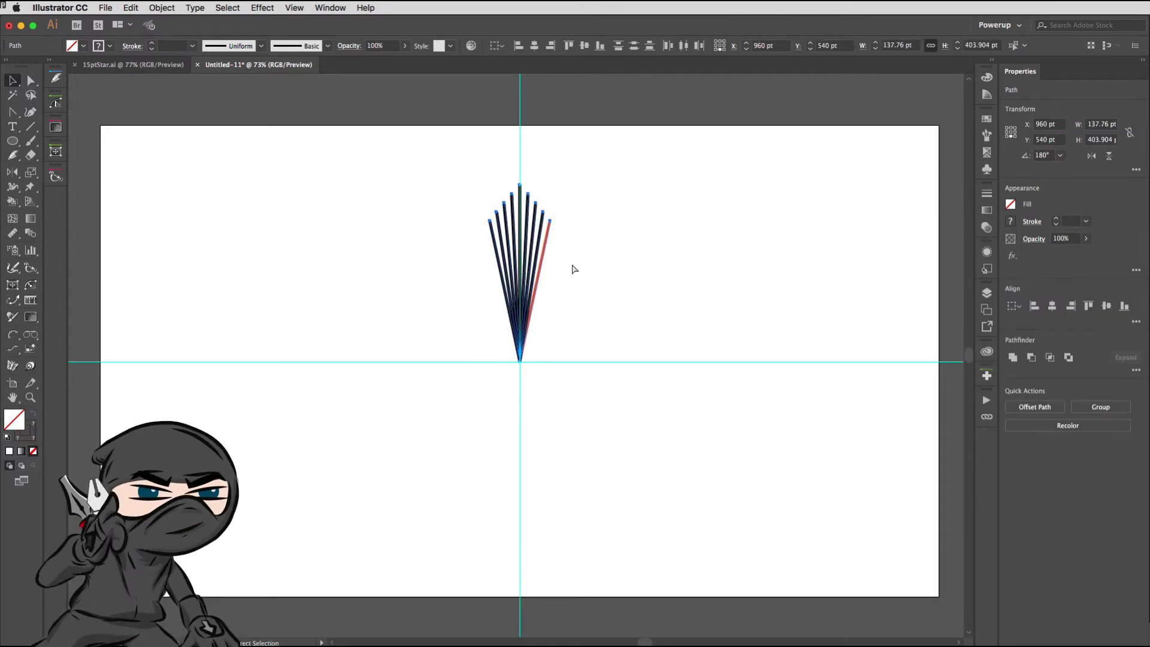
{"action": "key", "text": "ctrl+g"}
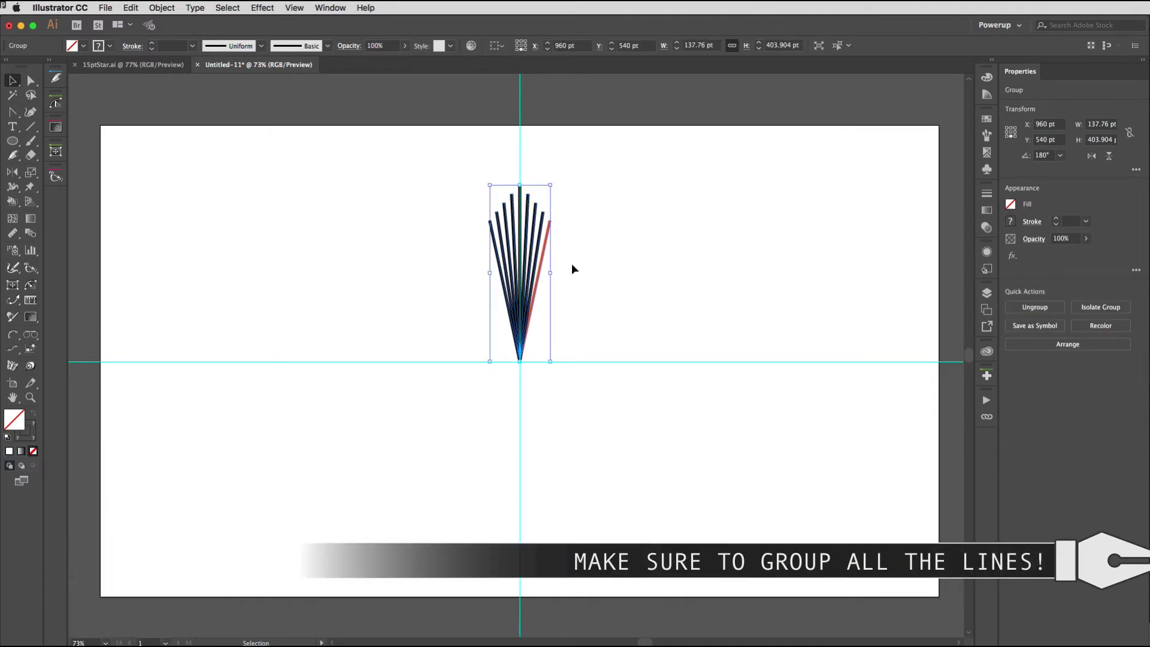
{"action": "left_click", "coordinate": [264, 7]}
{"action": "mouse_move", "coordinate": [296, 116]}
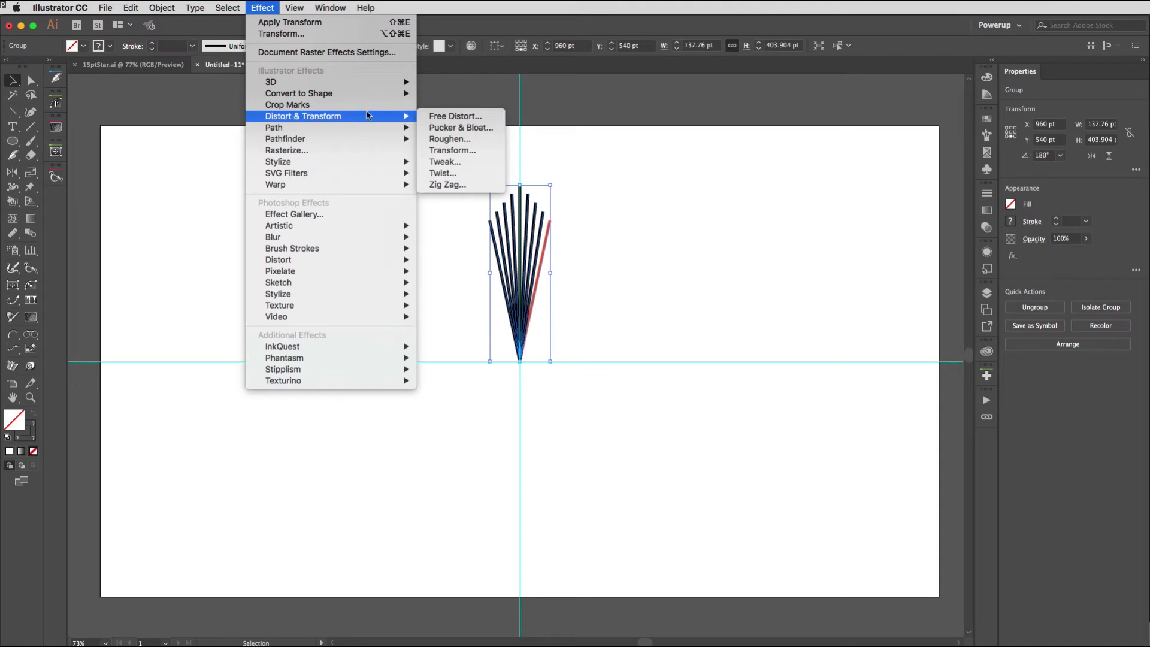
{"action": "left_click", "coordinate": [446, 150]}
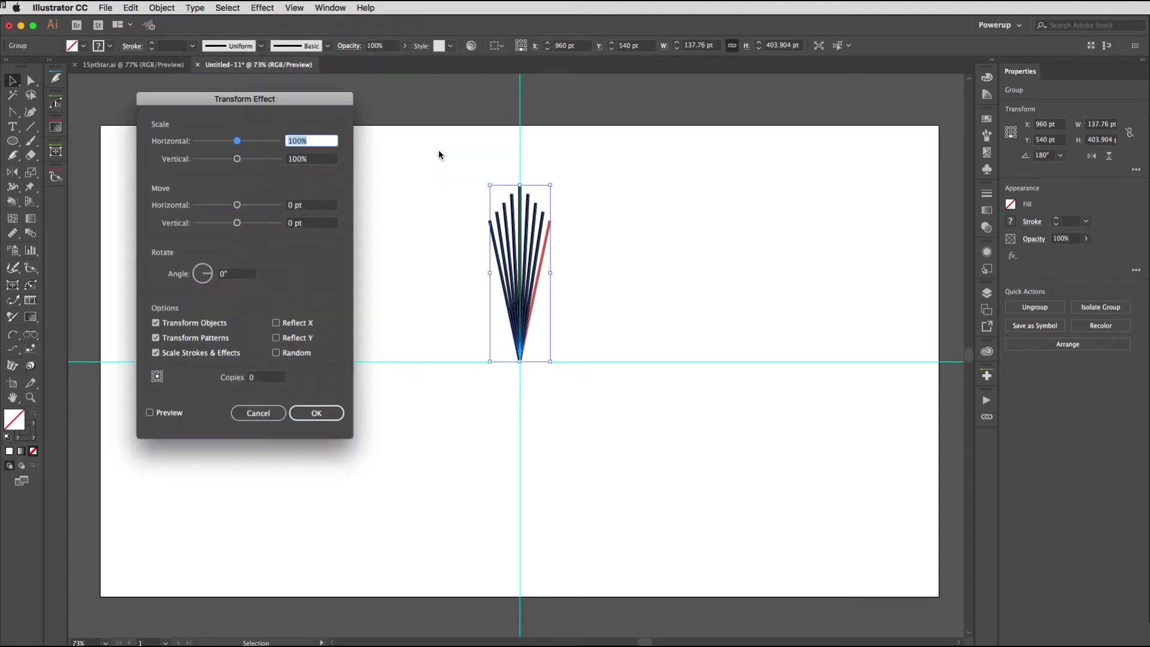
{"action": "left_click_drag", "start_coordinate": [307, 99], "coordinate": [386, 101]}
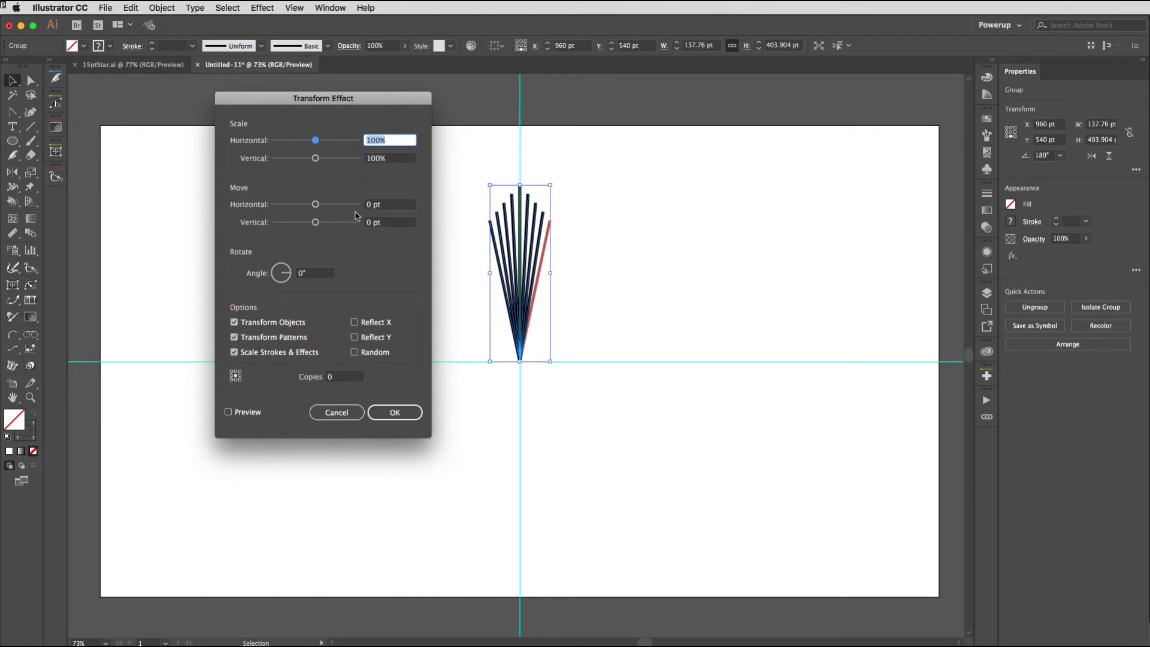
{"action": "left_click", "coordinate": [230, 413]}
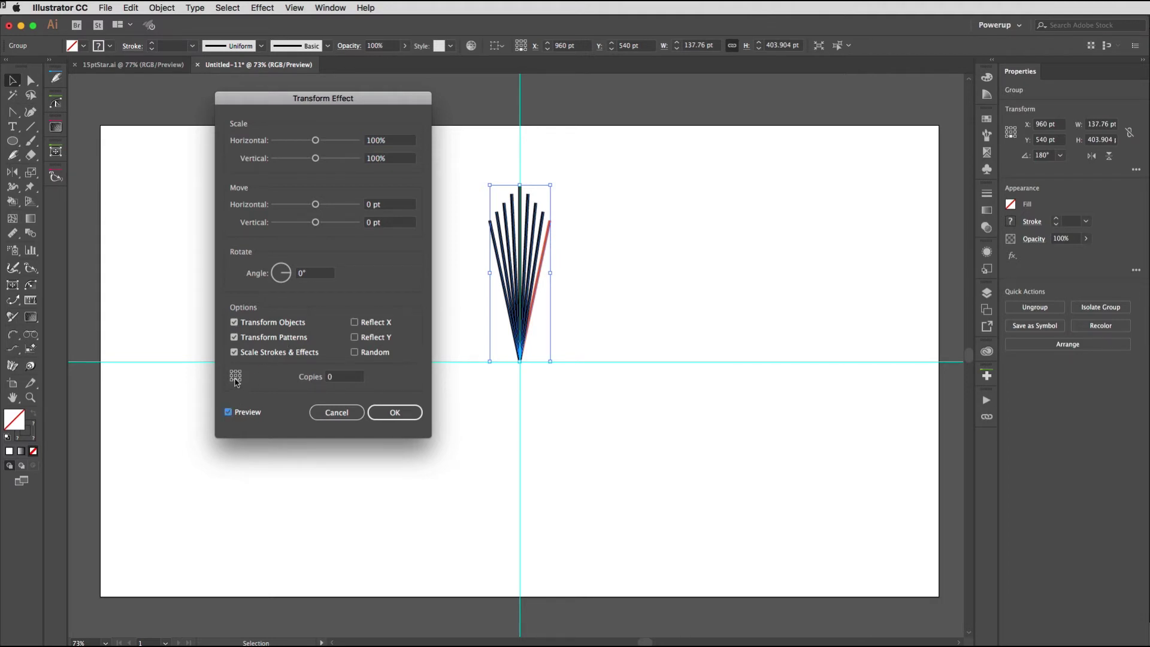
Apply the Transform effect with 14 copies and a 24° rotation about the fan's bottom center.
{"action": "left_click", "coordinate": [342, 377]}
{"action": "double_click", "coordinate": [328, 376]}
{"action": "type", "text": "14"}
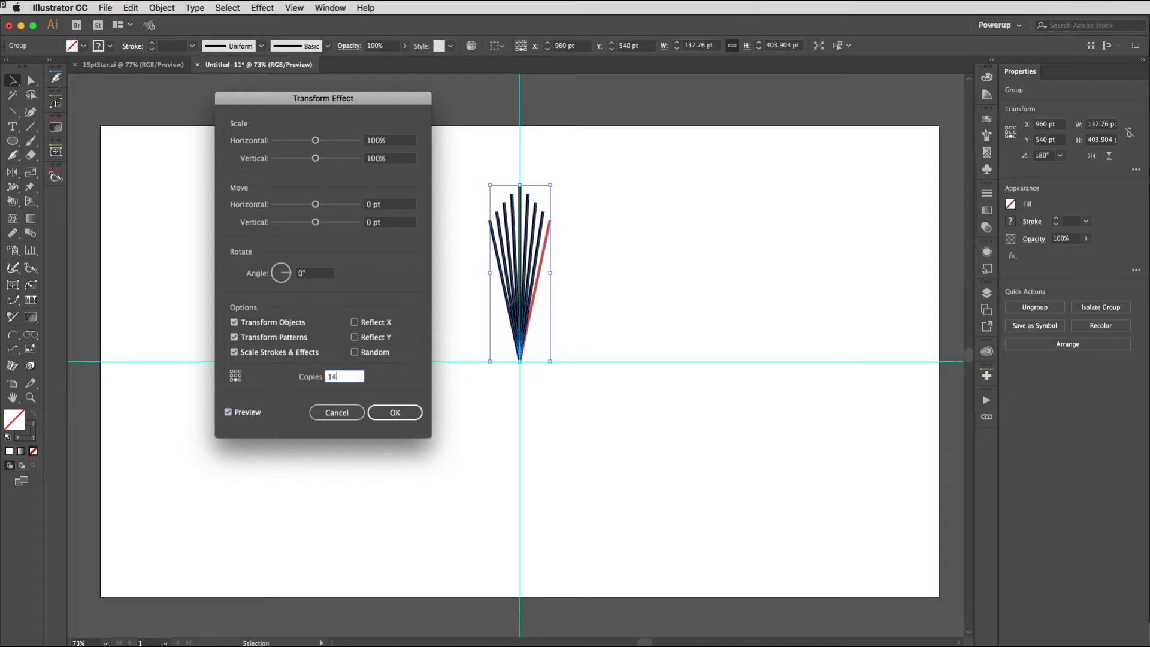
{"action": "double_click", "coordinate": [321, 273]}
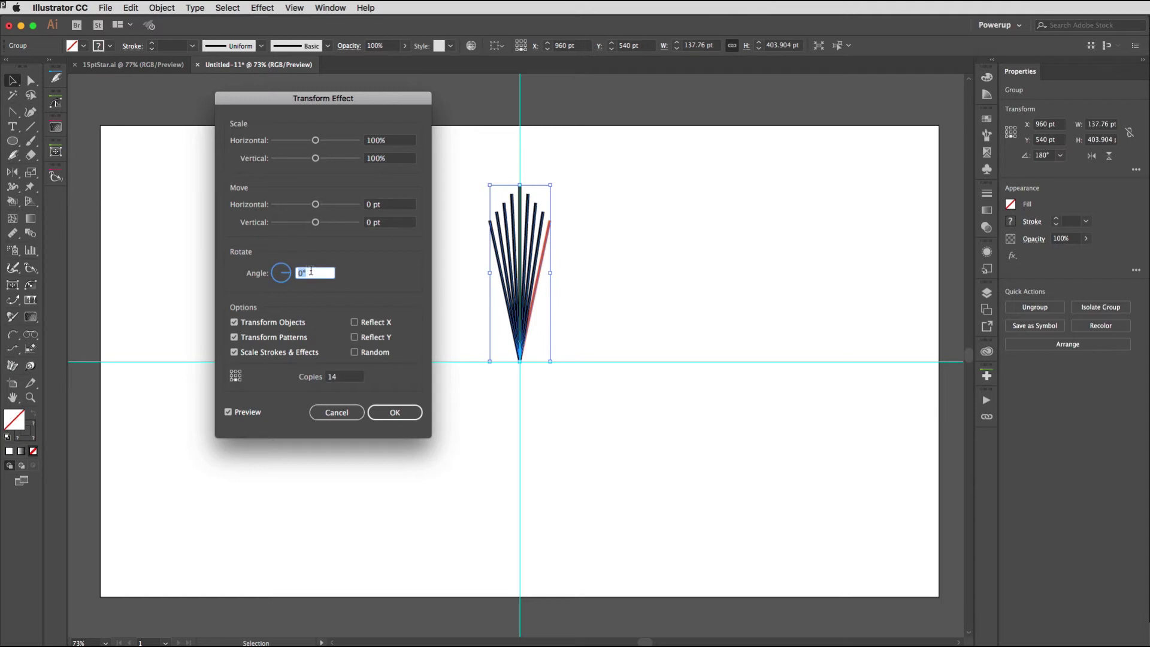
{"action": "type", "text": "24"}
{"action": "left_click", "coordinate": [337, 276]}
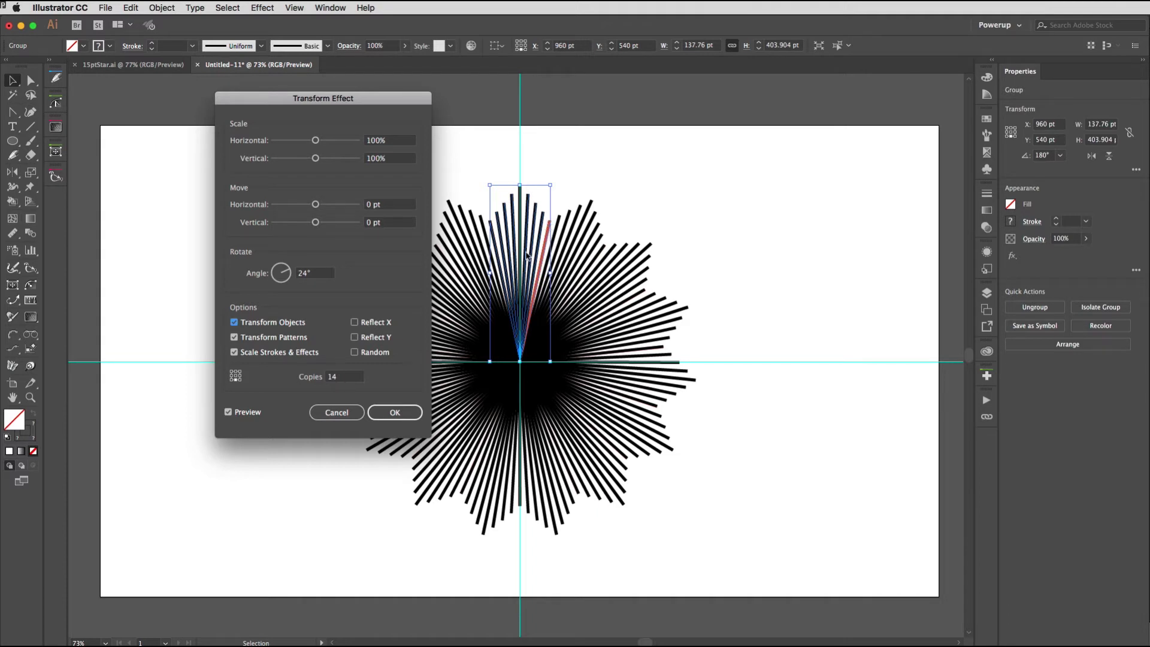
{"action": "left_click", "coordinate": [396, 409]}
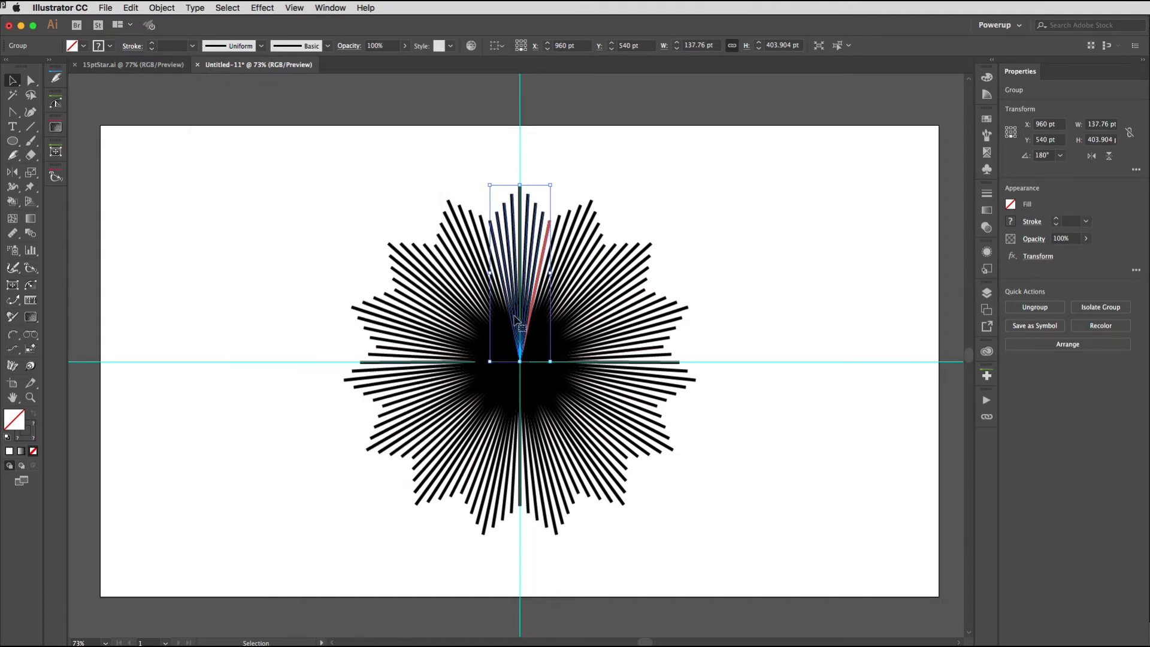
Expand the appearance of the rotated fan group into actual line paths.
{"action": "key", "text": "super+space"}
{"action": "left_click_drag", "start_coordinate": [492, 188], "coordinate": [572, 262]}
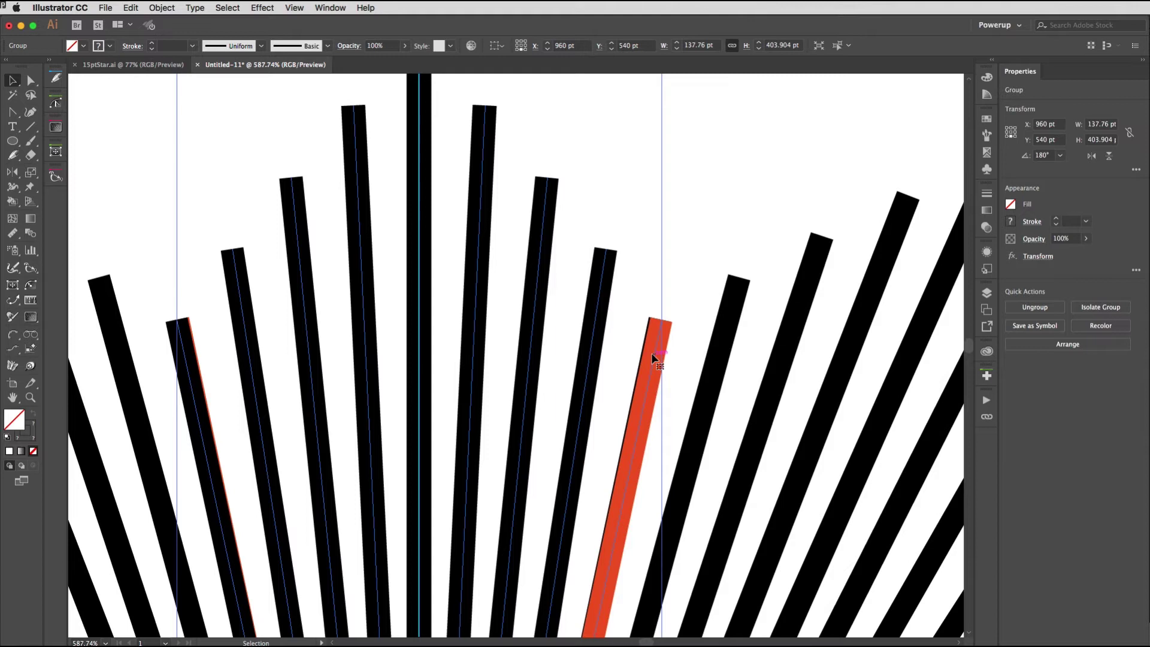
{"action": "key", "text": "a"}
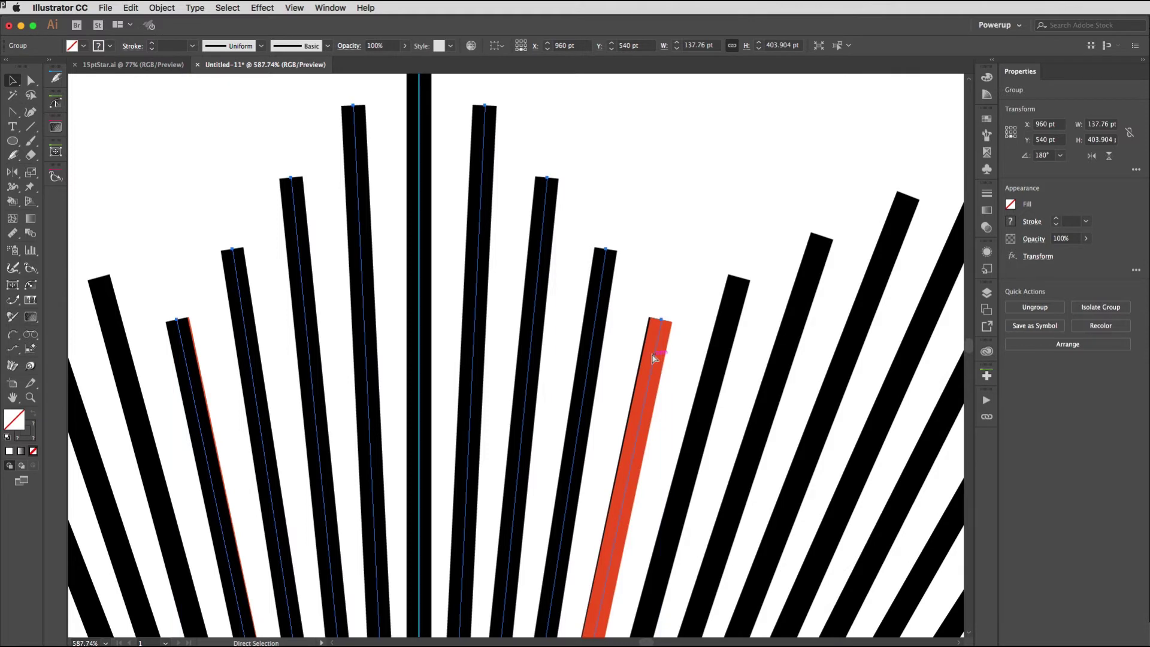
{"action": "key", "text": "super+0"}
{"action": "key", "text": "v"}
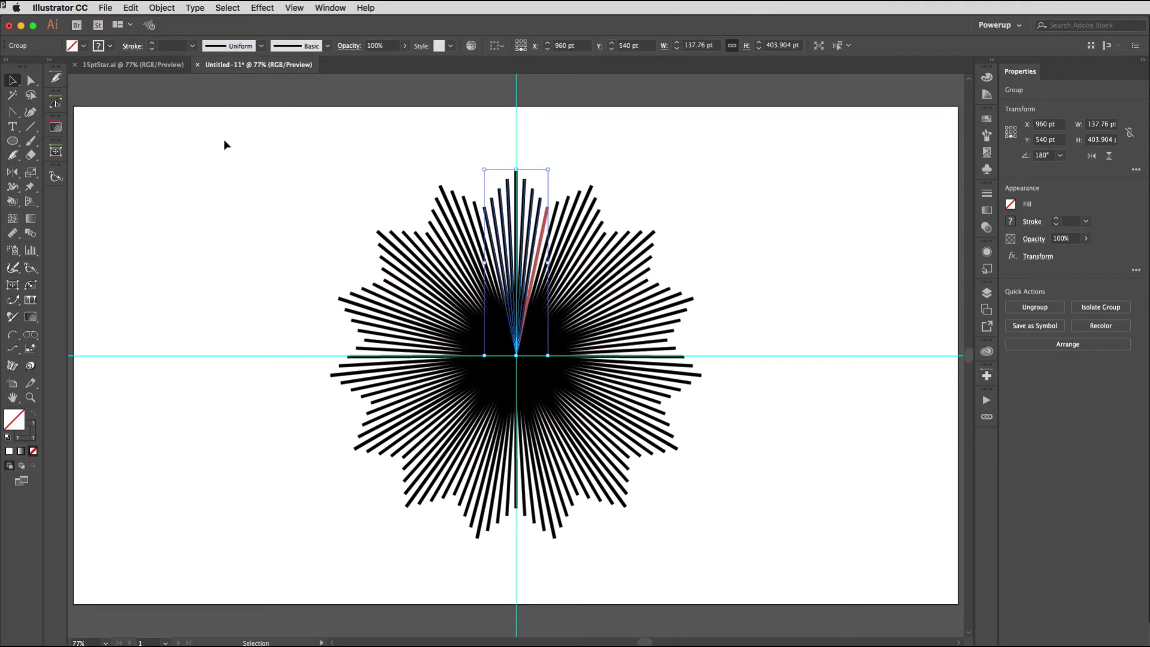
{"action": "left_click", "coordinate": [161, 7]}
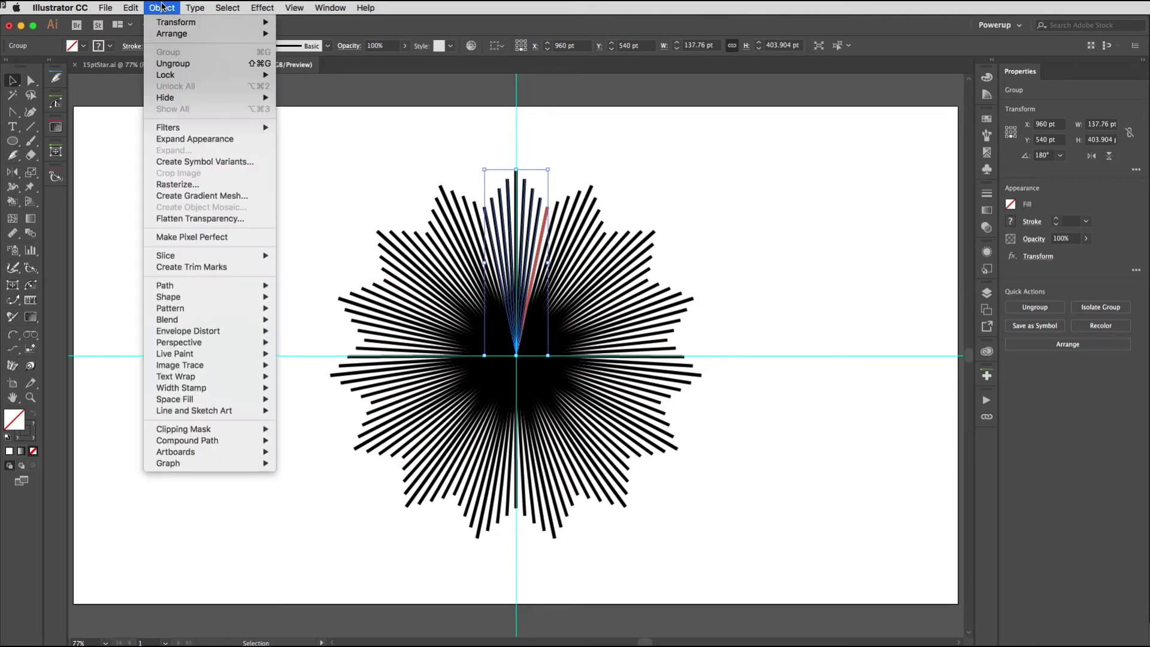
{"action": "left_click", "coordinate": [195, 139]}
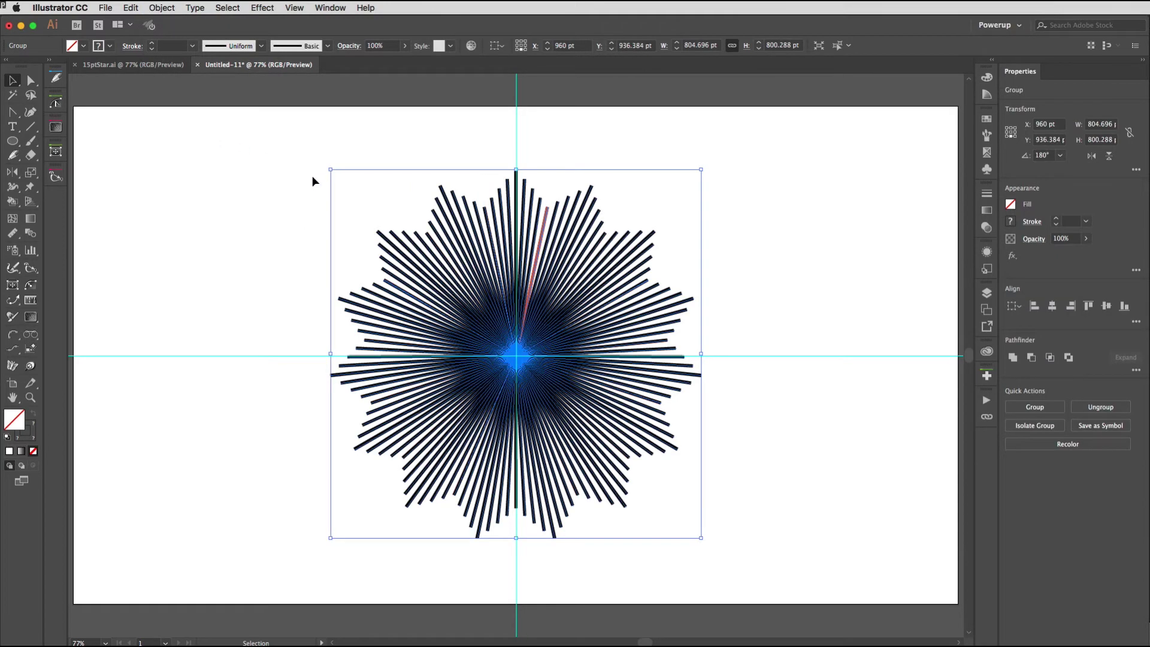
Ungroup the expanded radial lines and activate the Direct Selection tool.
{"action": "key", "text": "super"}
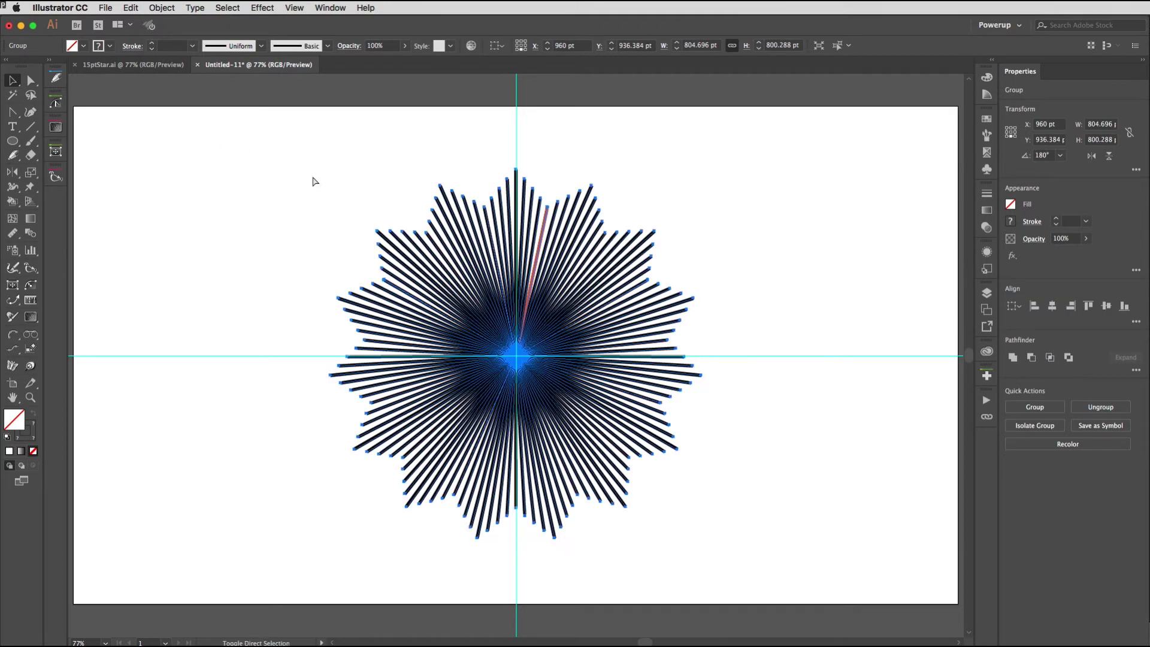
{"action": "key", "text": "shift+super+g"}
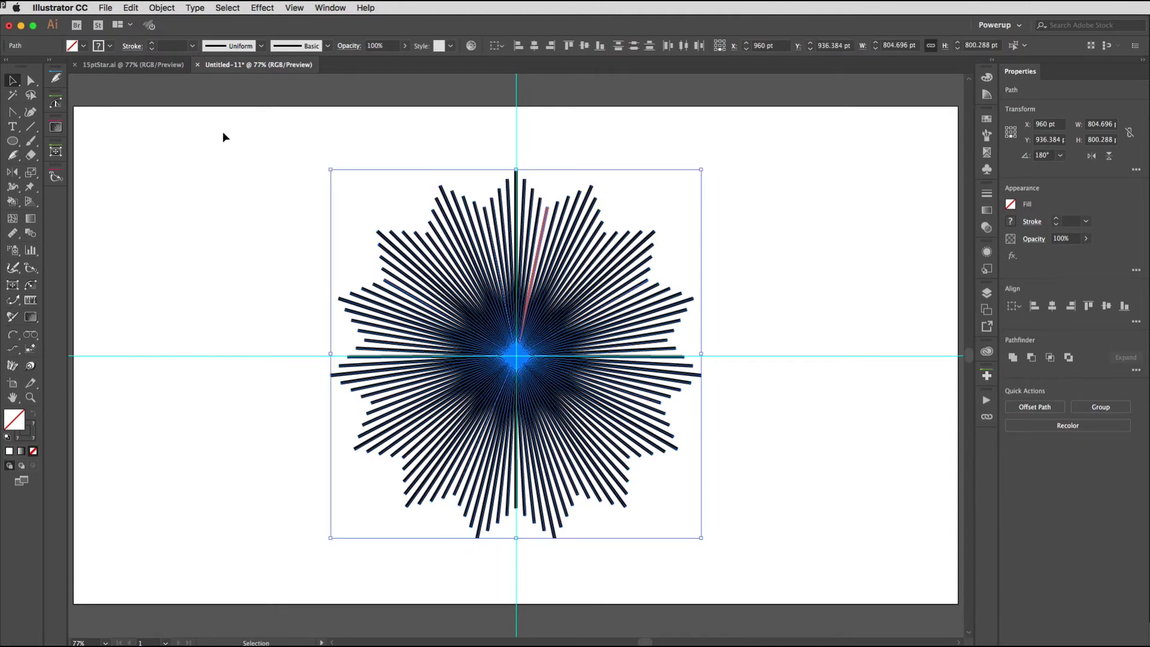
{"action": "left_click", "coordinate": [31, 81]}
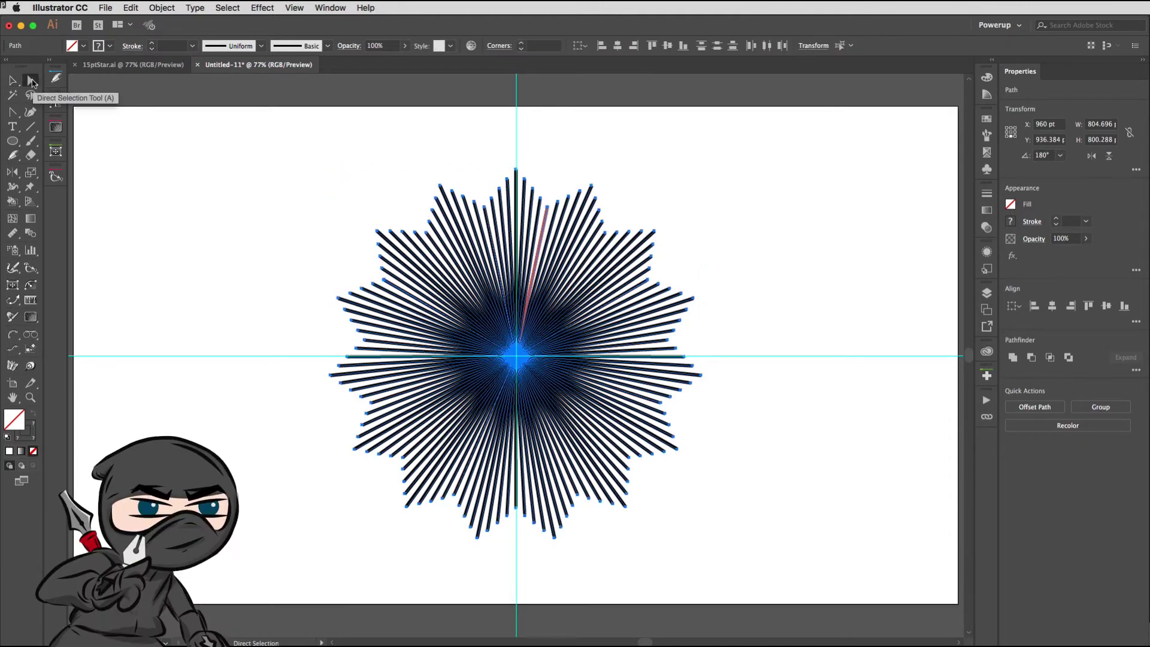
Select the red line and every other line with the same stroke color, and delete them from the starburst.
{"action": "left_click", "coordinate": [371, 177]}
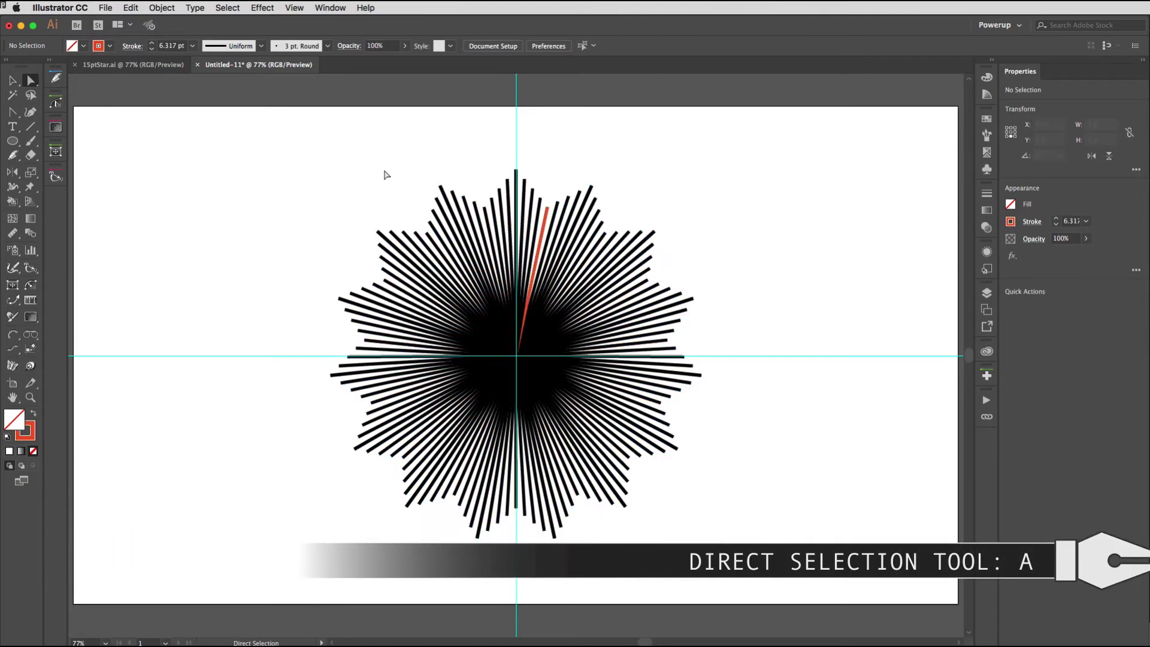
{"action": "left_click", "coordinate": [545, 217]}
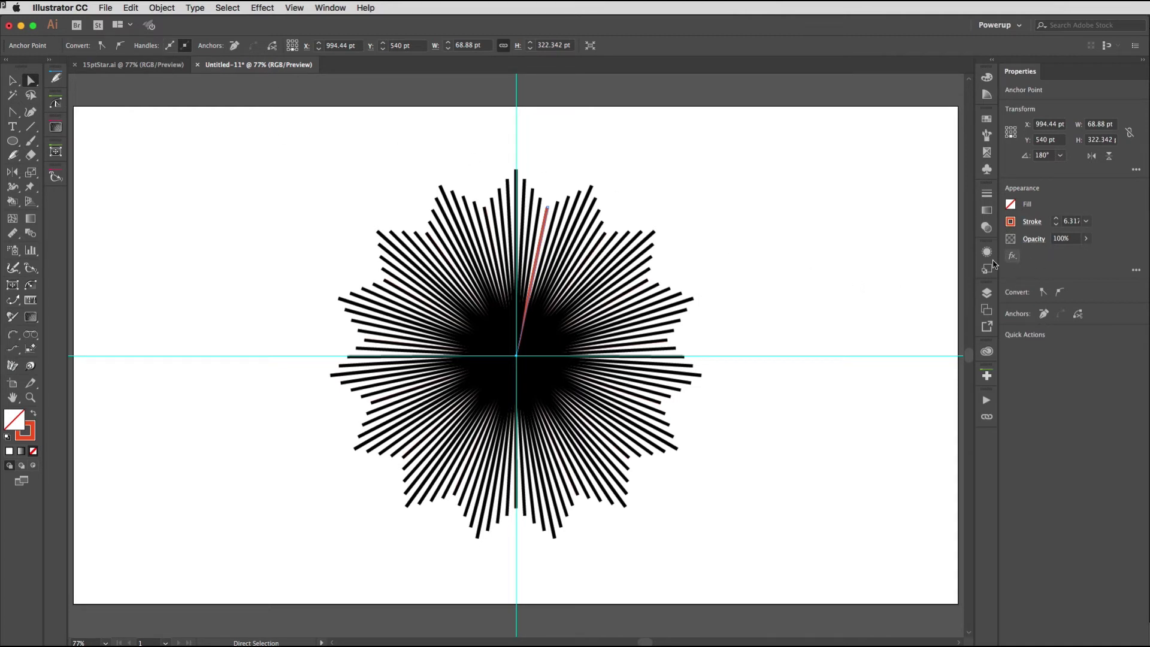
{"action": "left_click", "coordinate": [226, 6]}
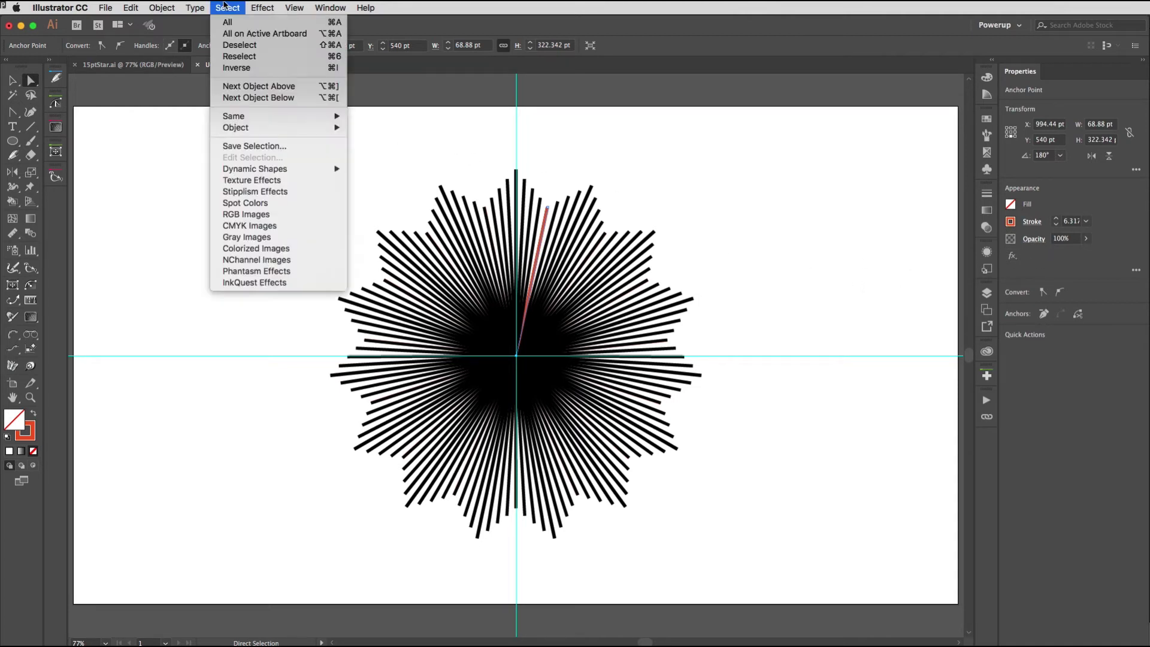
{"action": "mouse_move", "coordinate": [327, 117]}
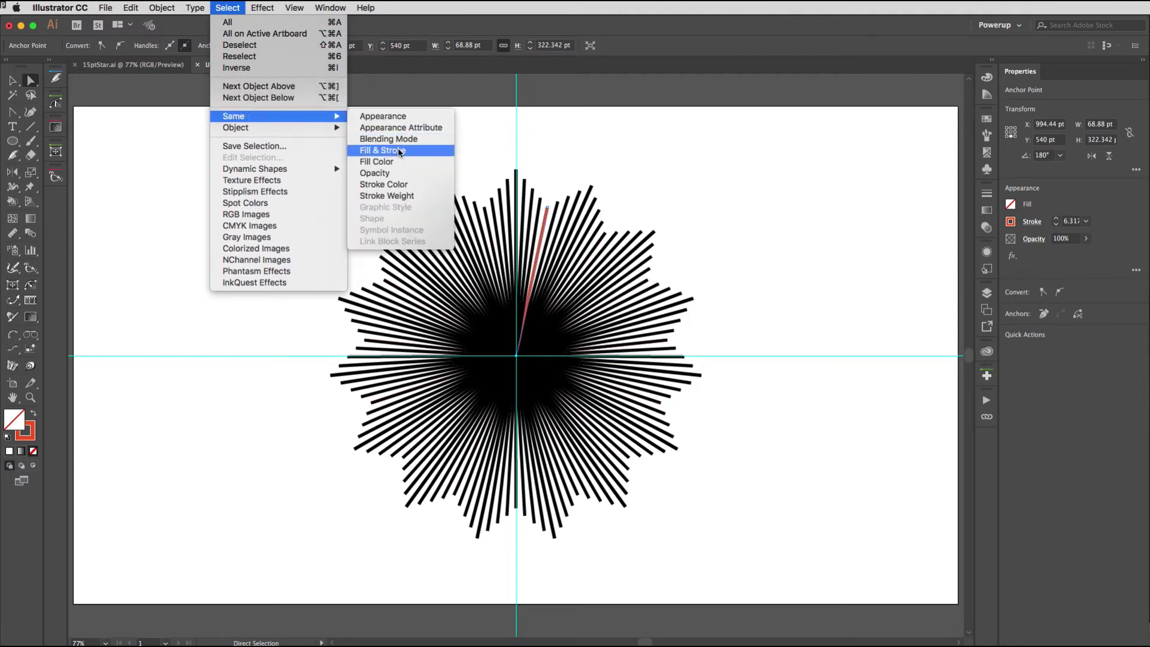
{"action": "left_click", "coordinate": [367, 183]}
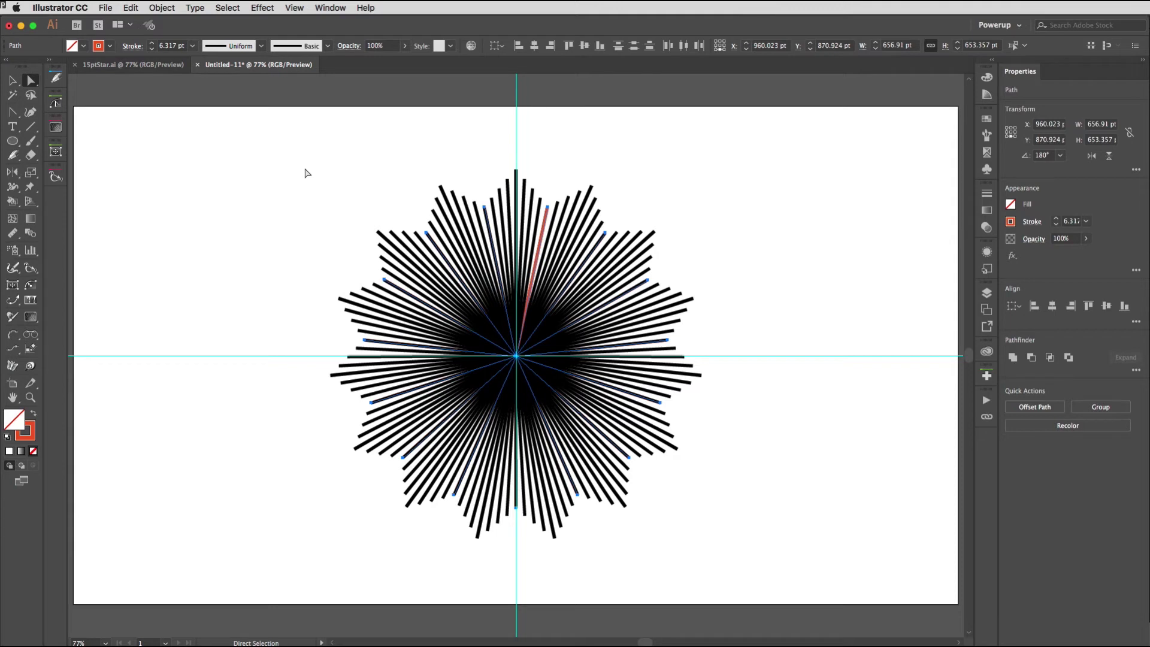
{"action": "left_click", "coordinate": [305, 173]}
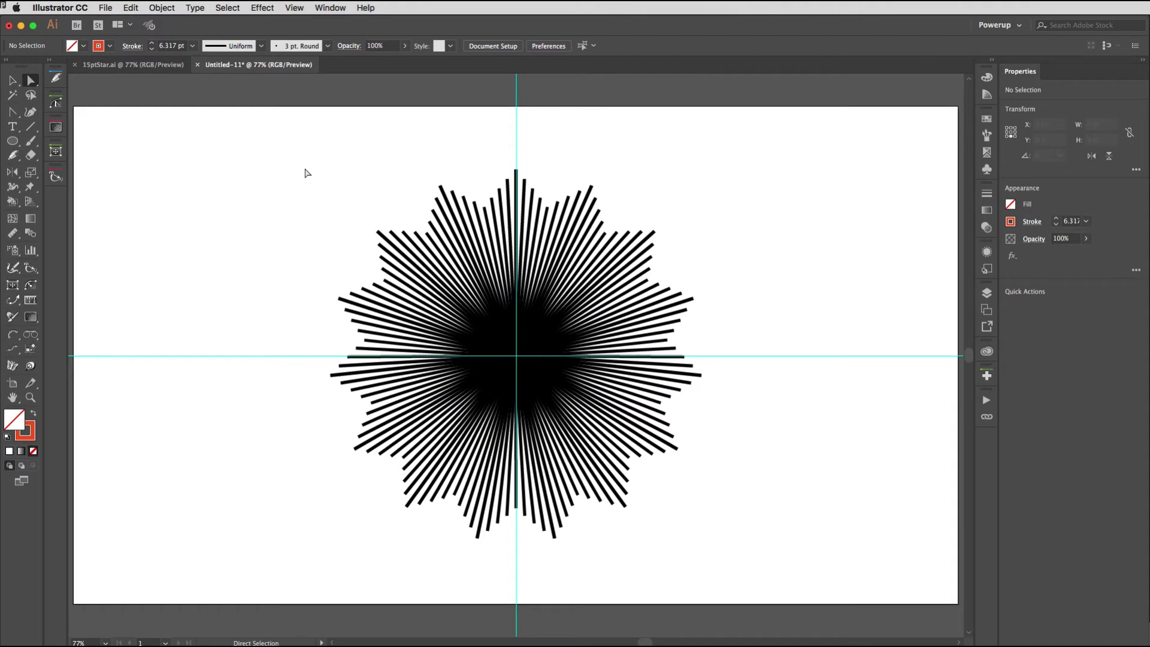
Select all the remaining radial lines and give their strokes round caps.
{"action": "left_click", "coordinate": [13, 81]}
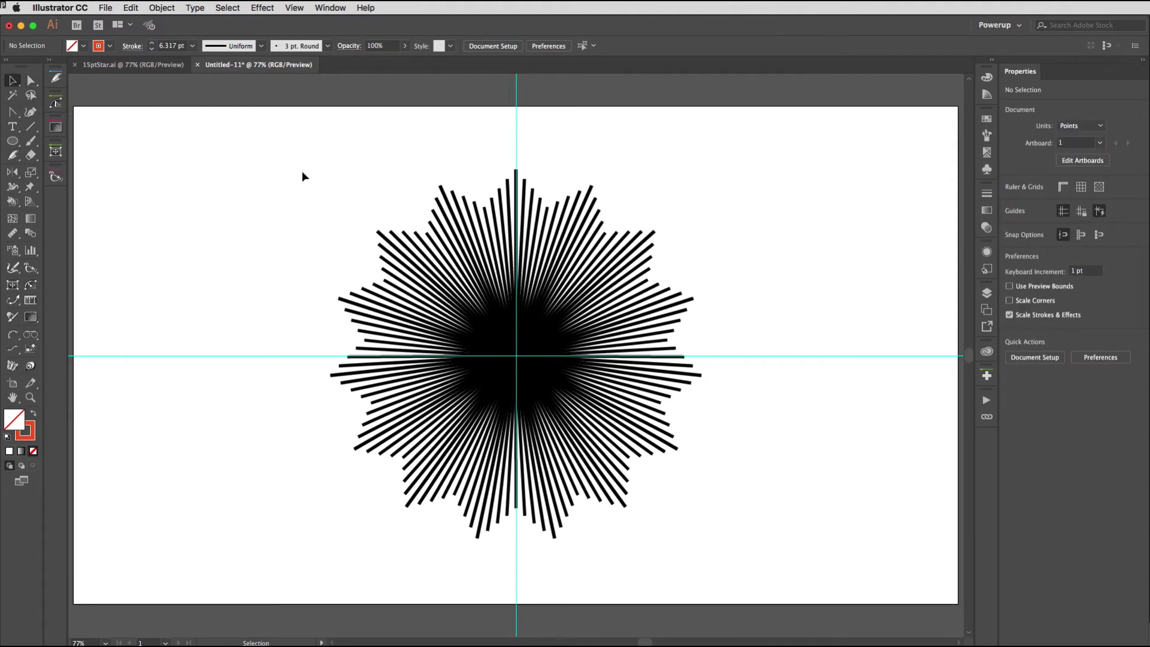
{"action": "left_click_drag", "start_coordinate": [277, 179], "coordinate": [706, 501]}
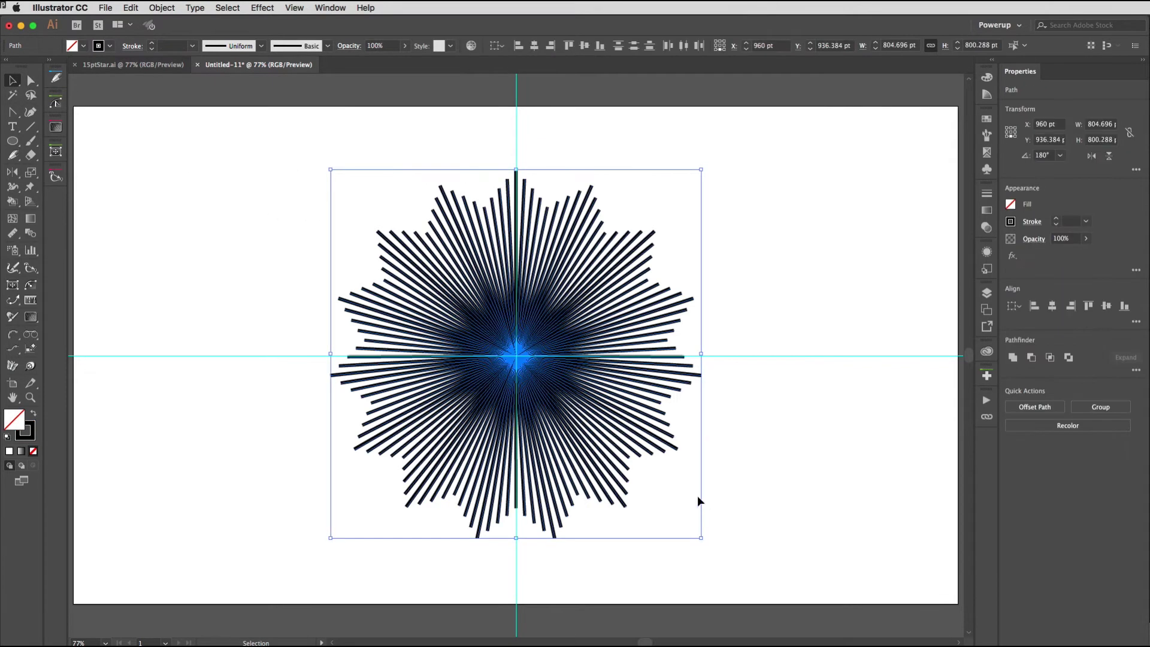
{"action": "left_click", "coordinate": [132, 47]}
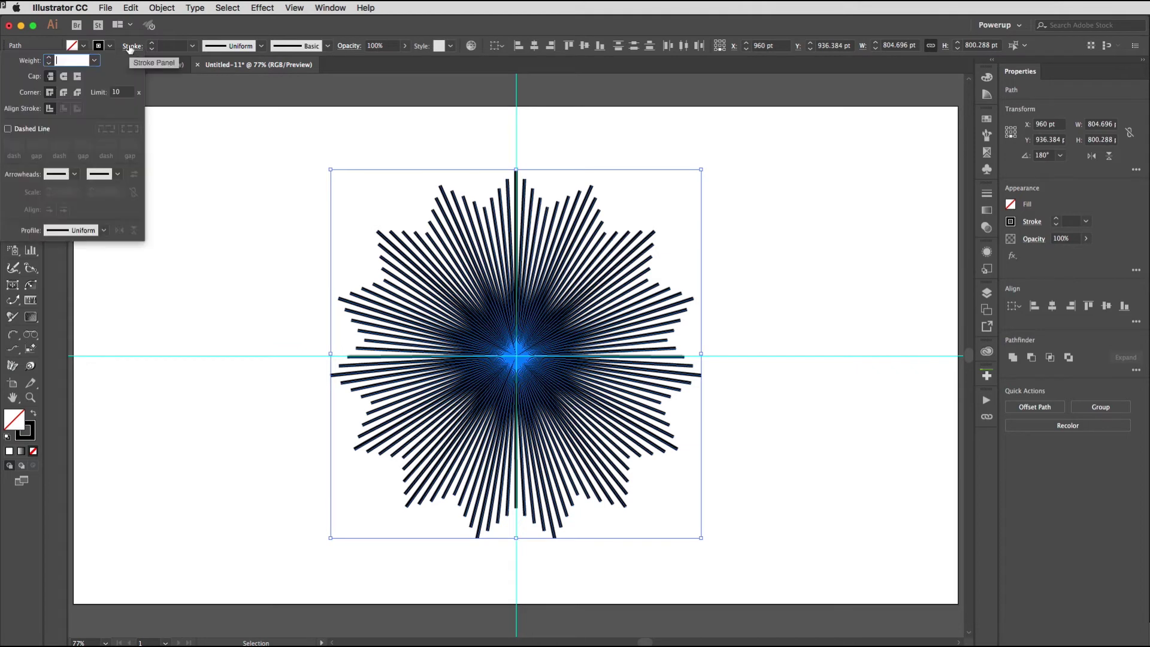
{"action": "left_click", "coordinate": [64, 78]}
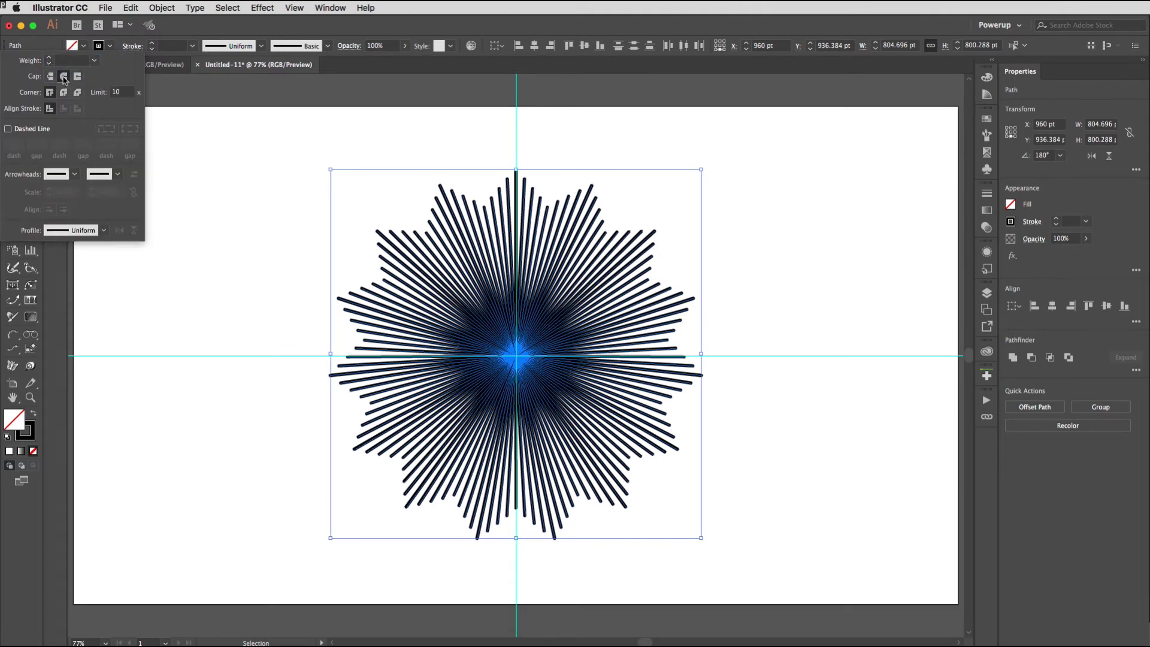
{"action": "left_click", "coordinate": [359, 28]}
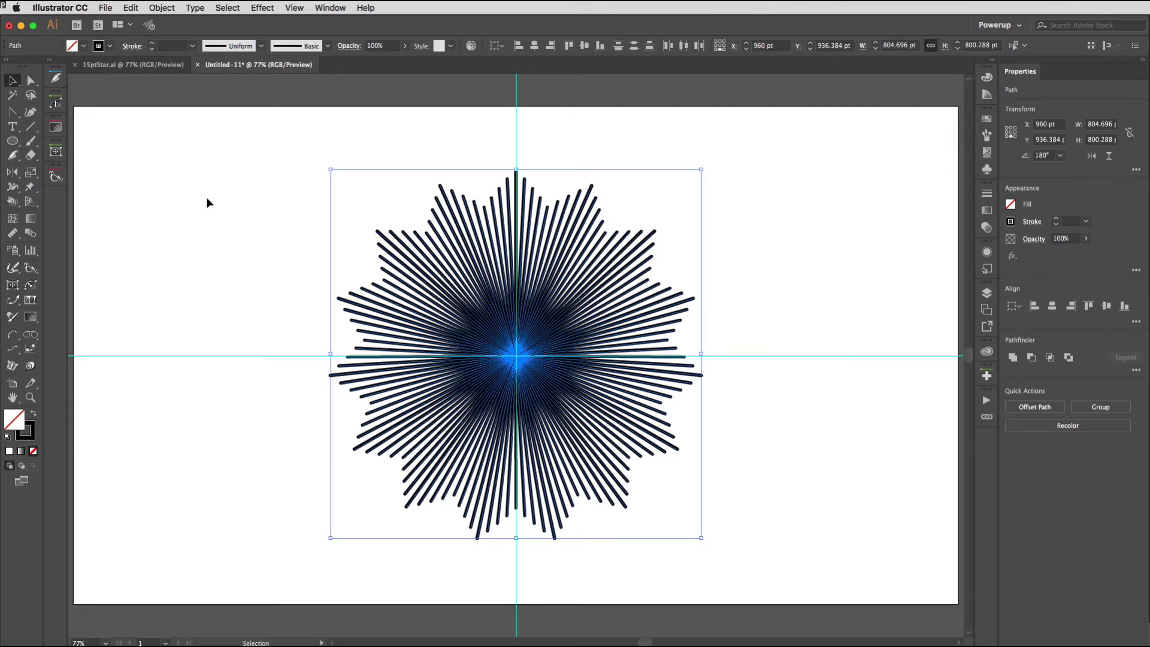
Outline the strokes of all the radial lines and unite the resulting shapes into a single starburst shape.
{"action": "left_click", "coordinate": [169, 6]}
{"action": "mouse_move", "coordinate": [192, 286]}
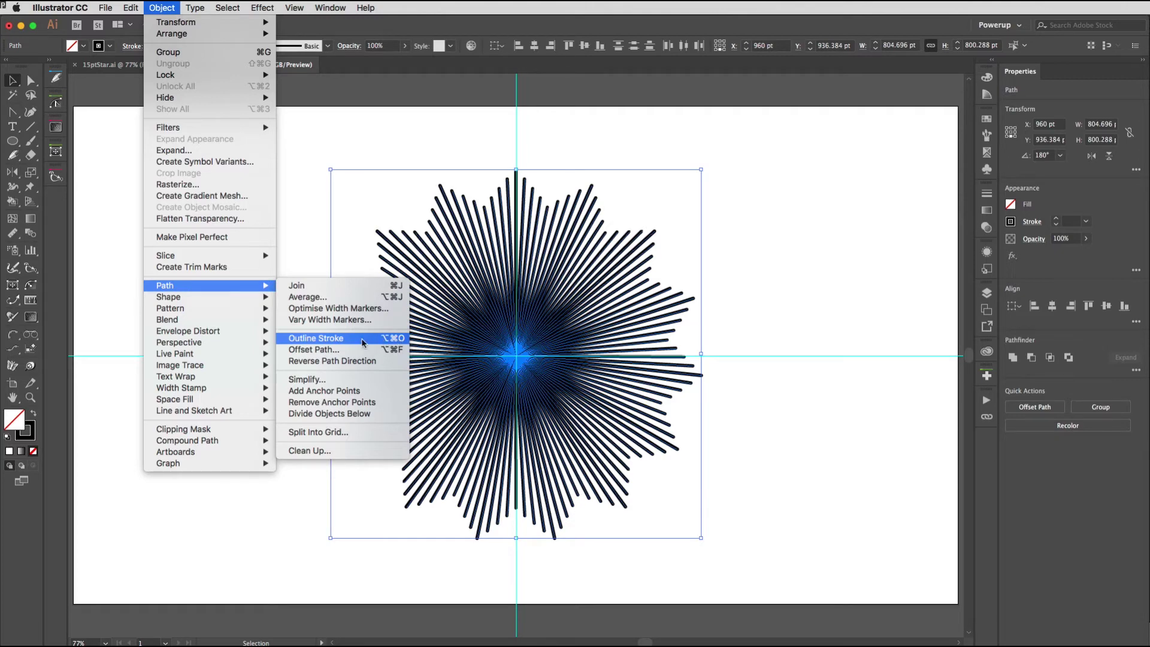
{"action": "left_click", "coordinate": [336, 340]}
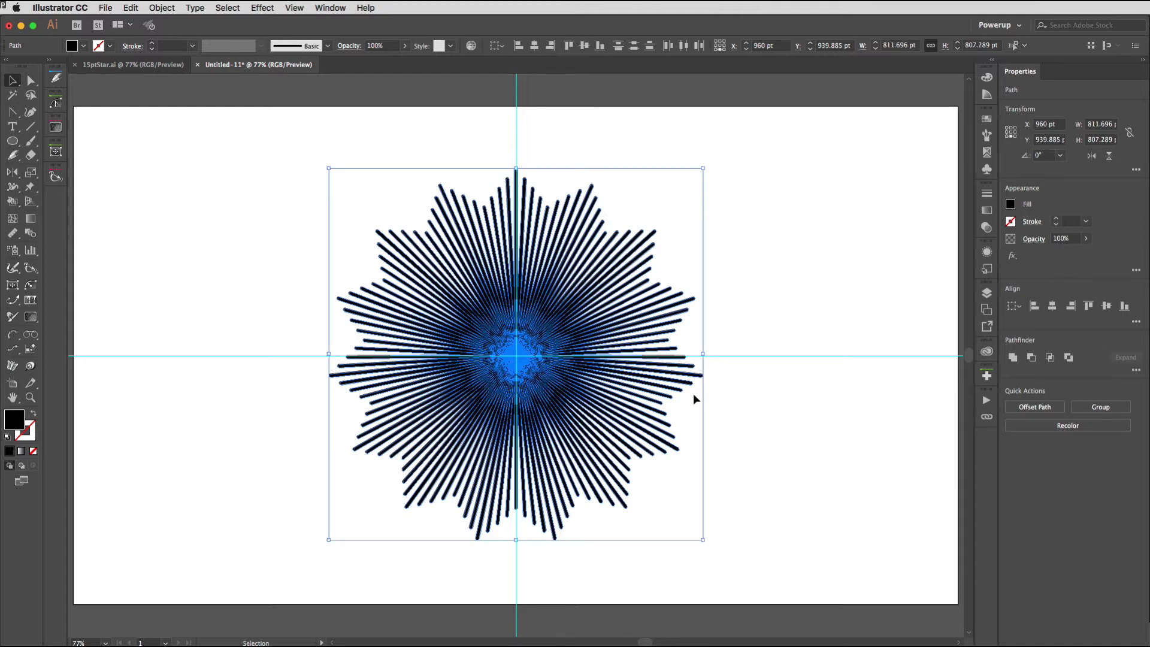
{"action": "left_click", "coordinate": [1010, 359]}
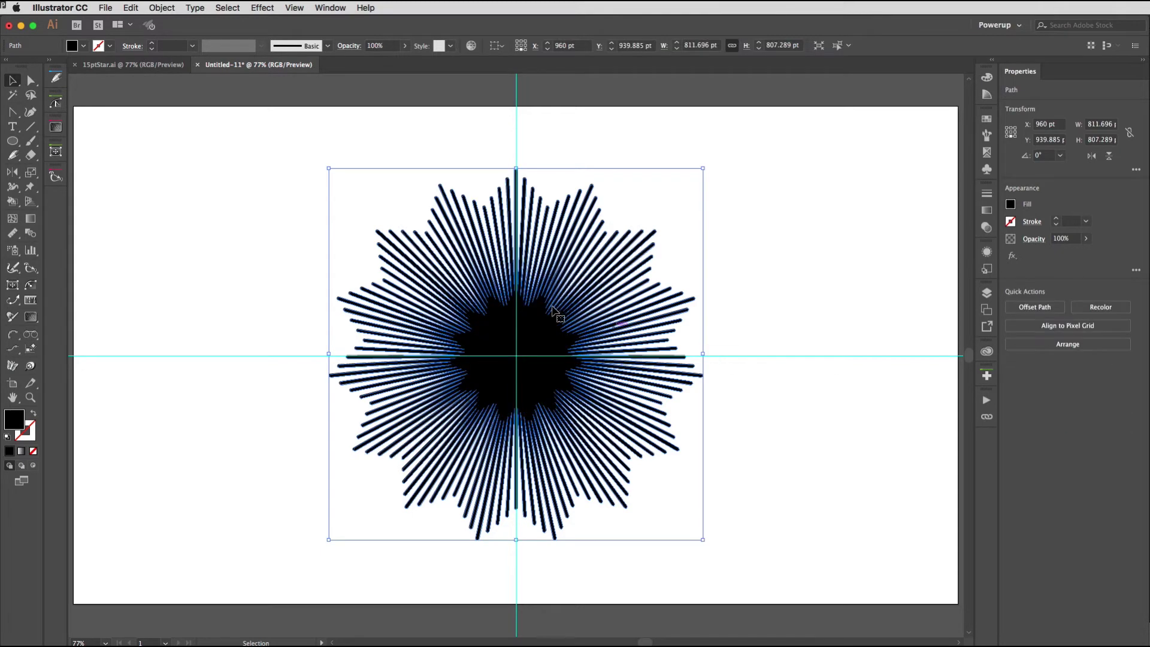
{"action": "left_click", "coordinate": [772, 291]}
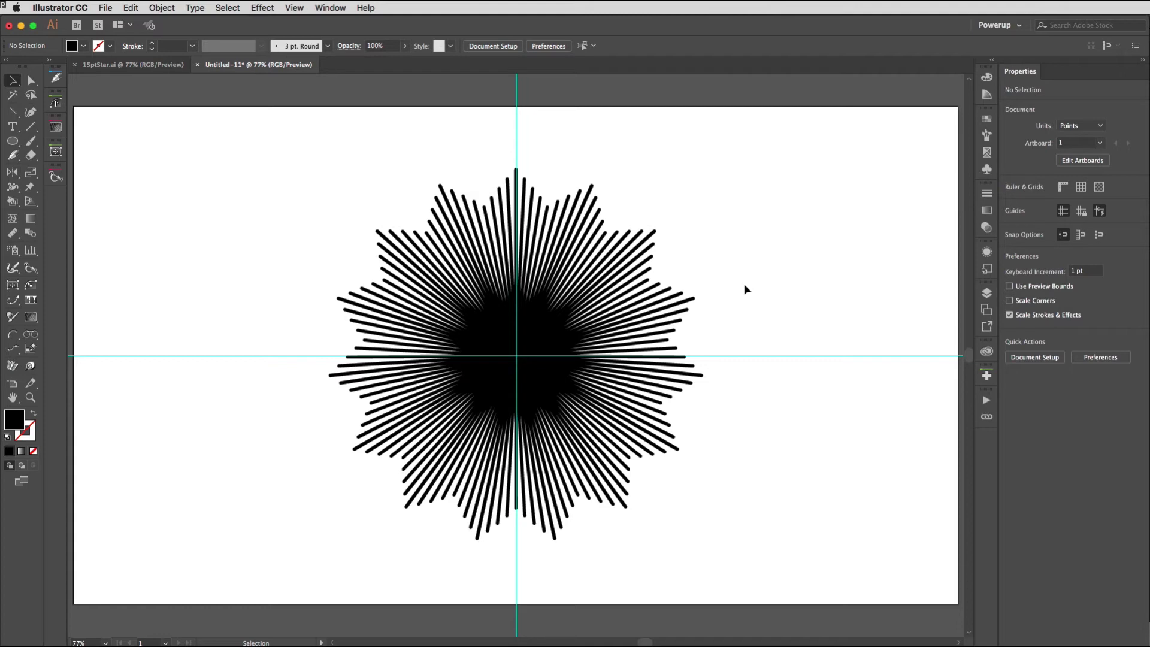
Draw a circle about 570 pt in diameter centered on the guides' intersection and fill it with dark red.
{"action": "left_click", "coordinate": [13, 142]}
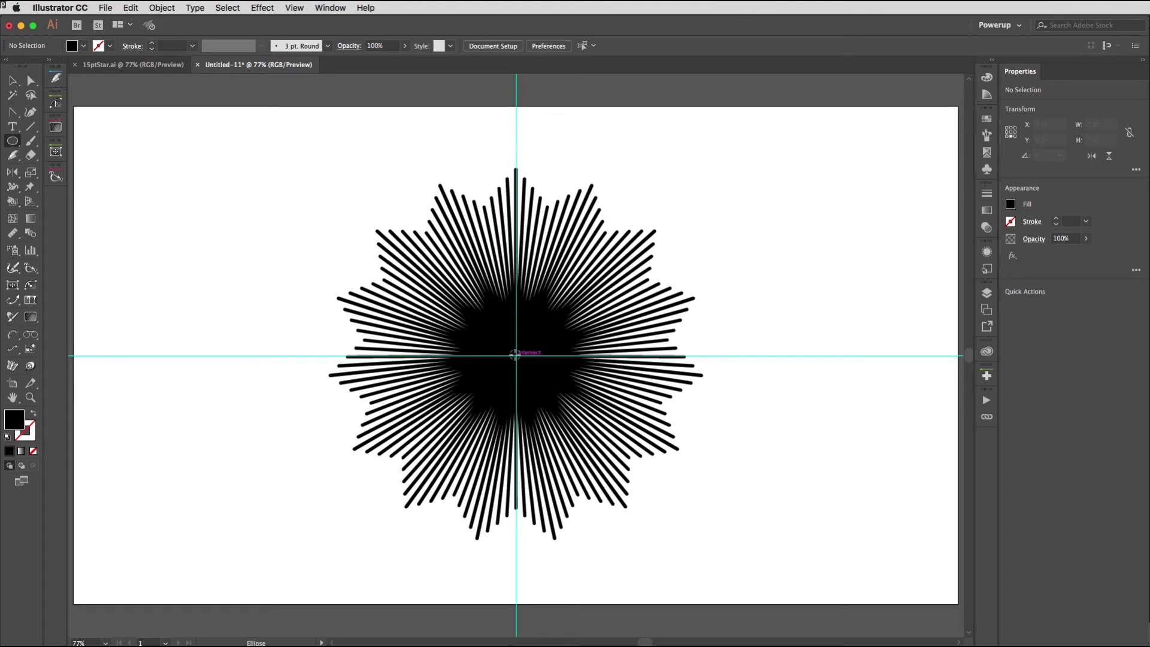
{"action": "left_click_drag", "start_coordinate": [515, 355], "coordinate": [645, 456]}
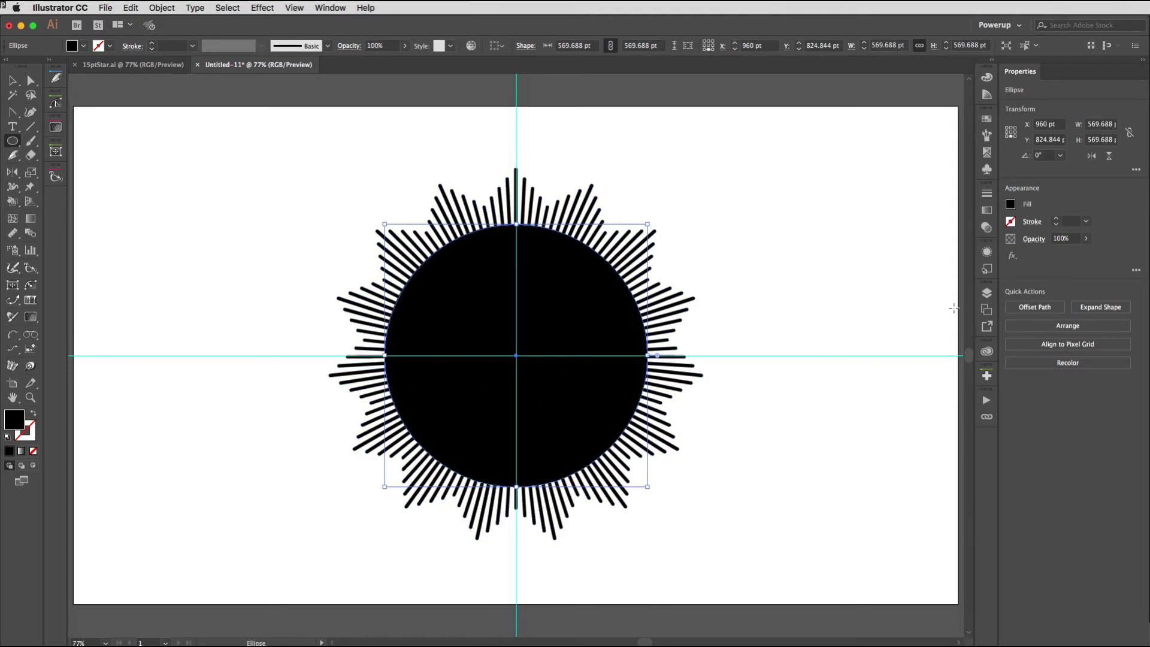
{"action": "left_click", "coordinate": [1008, 205]}
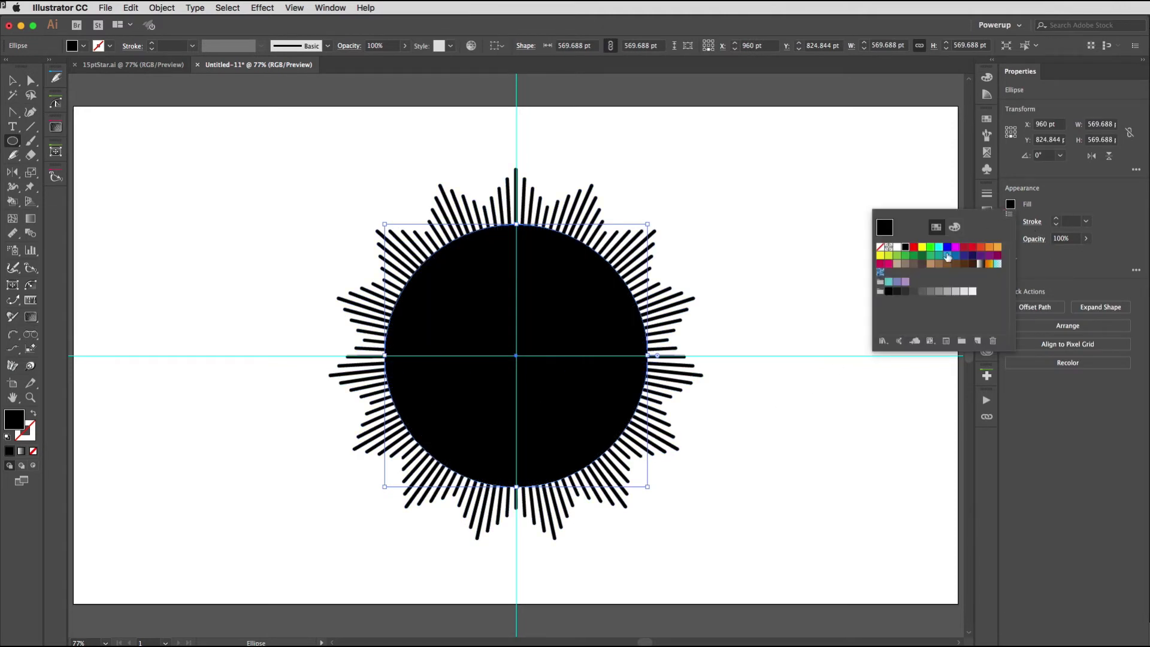
{"action": "left_click", "coordinate": [912, 247]}
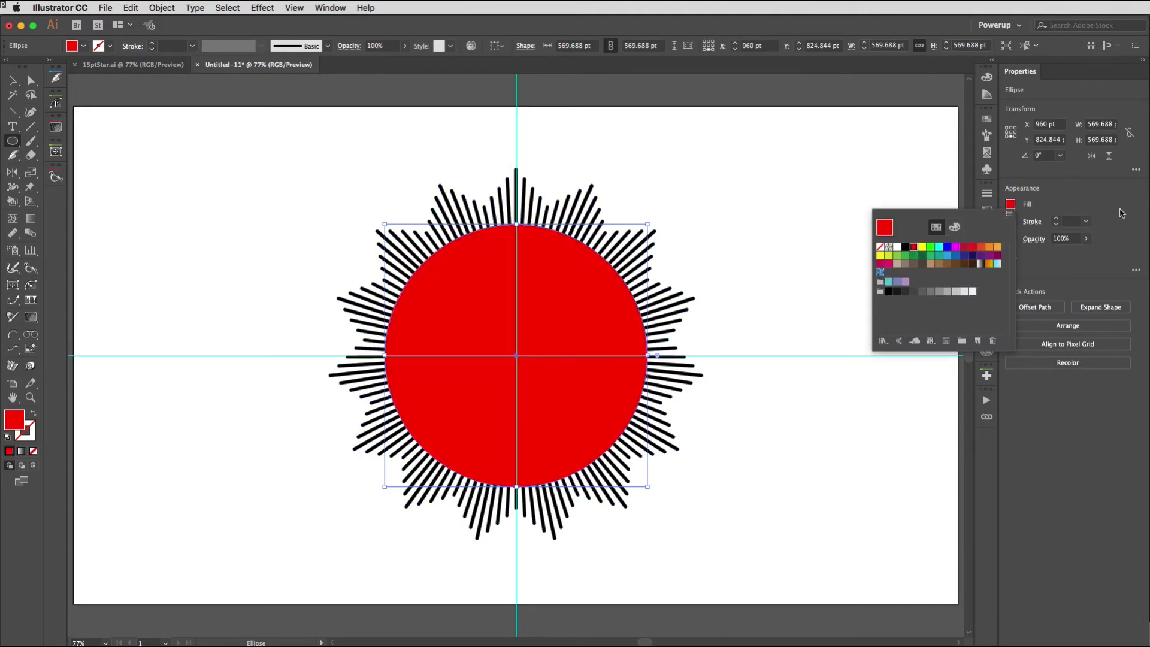
{"action": "left_click", "coordinate": [968, 248]}
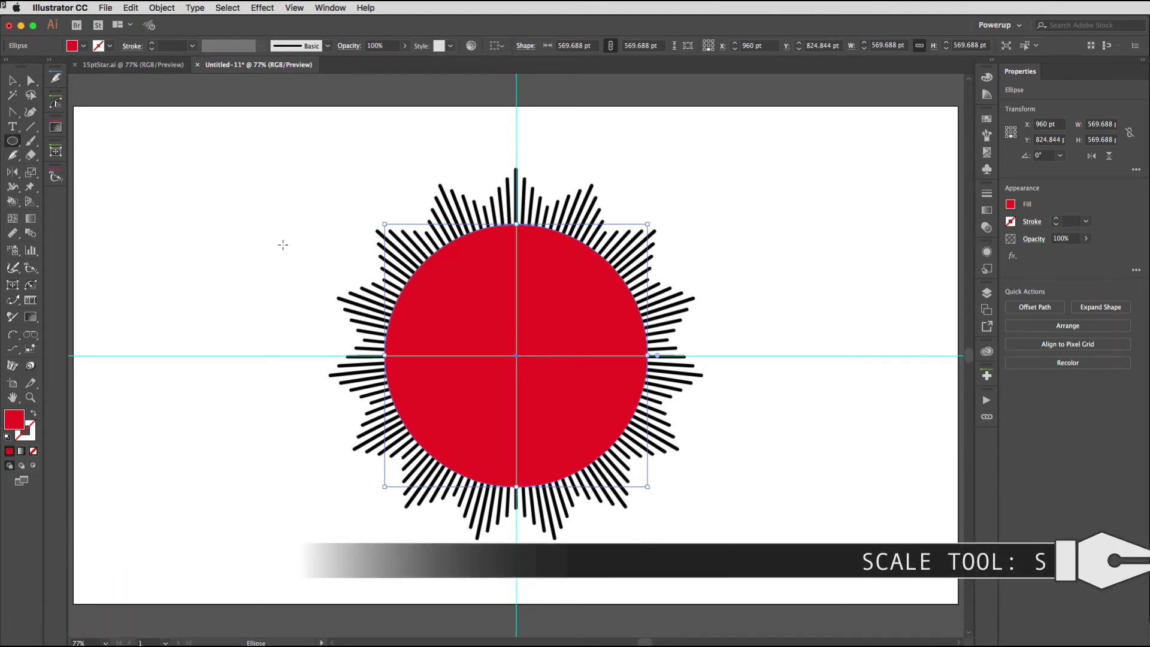
Make a concentric copy of the red circle scaled uniformly to 85%.
{"action": "key", "text": "s"}
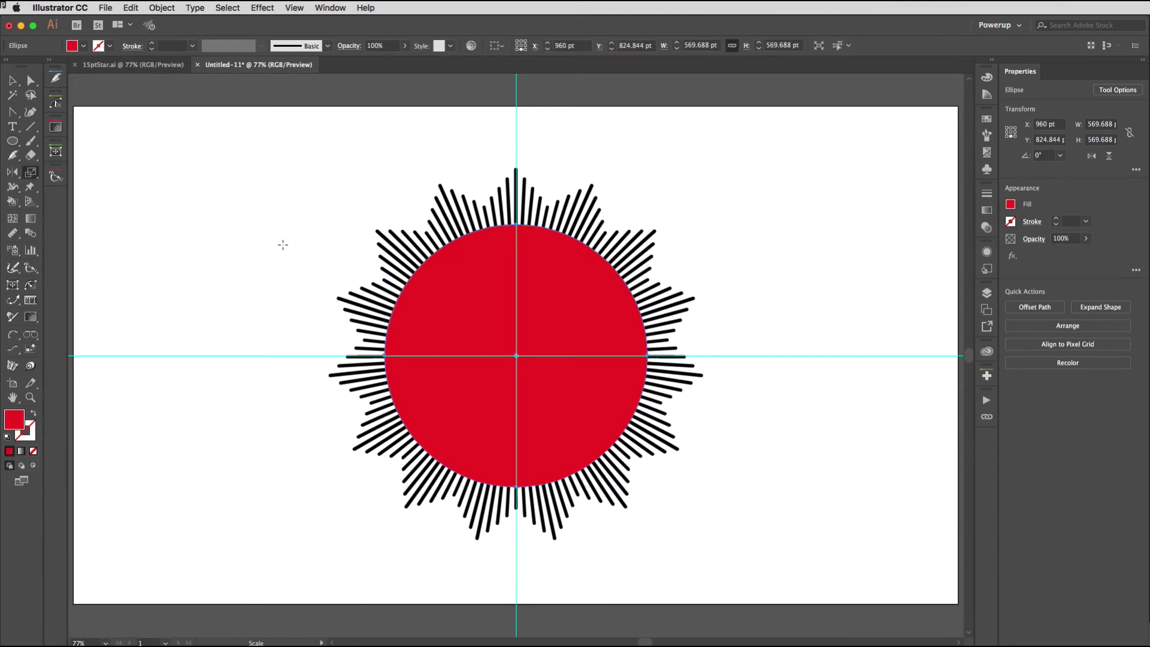
{"action": "key", "text": "Return"}
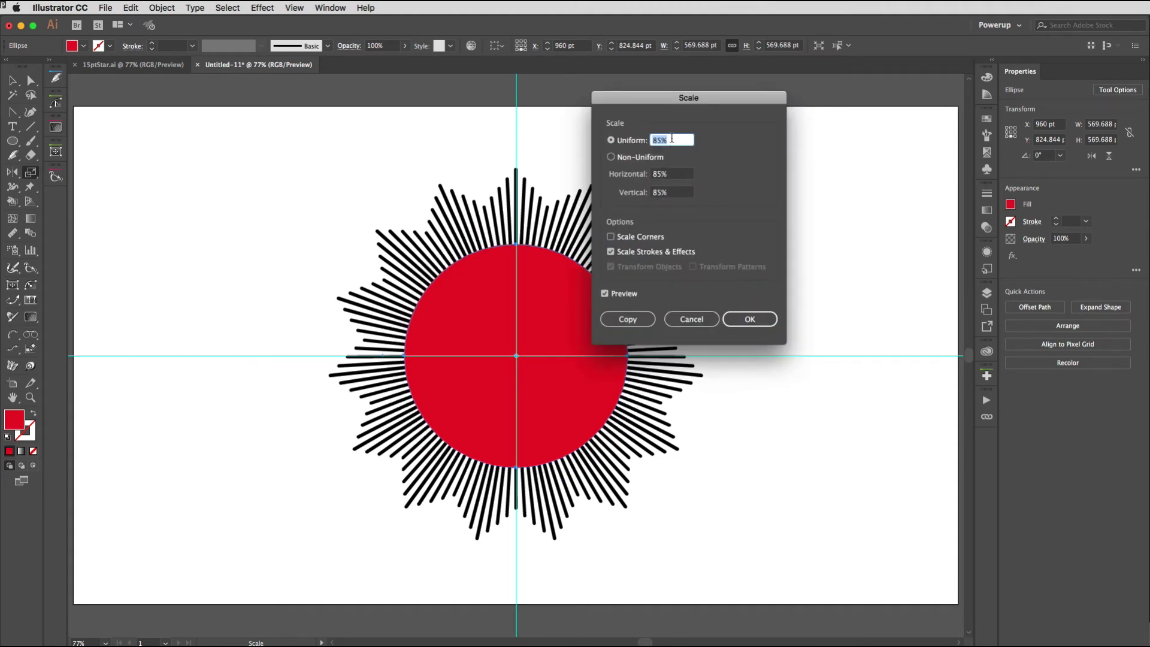
{"action": "left_click", "coordinate": [640, 324]}
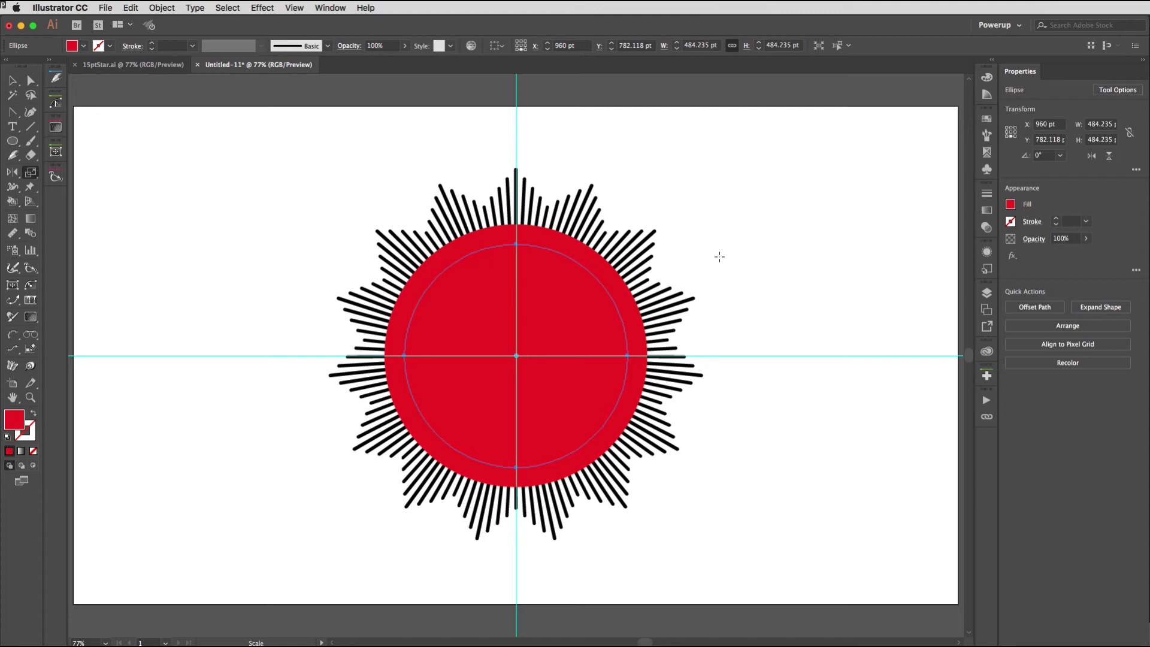
Scale the inner circle copy uniformly to 98%.
{"action": "key", "text": "Return"}
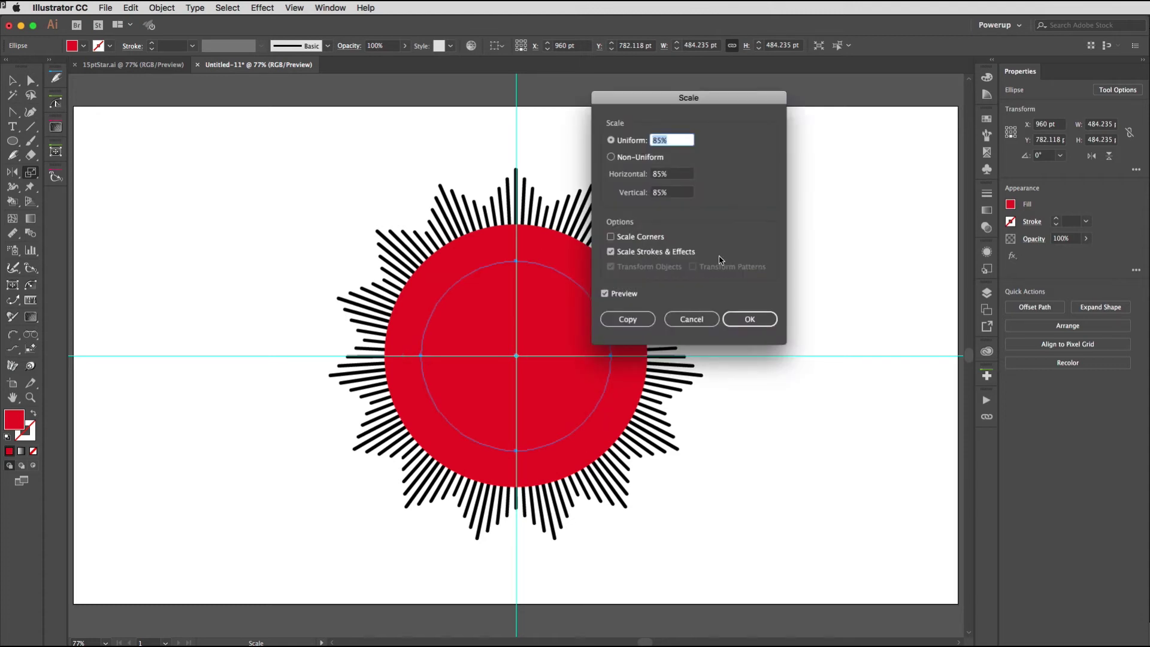
{"action": "key", "text": "Up"}
{"action": "key", "text": "Up"}
{"action": "key", "text": "Up"}
{"action": "key", "text": "Up"}
{"action": "key", "text": "Up"}
{"action": "key", "text": "Up"}
{"action": "key", "text": "Up"}
{"action": "key", "text": "Up"}
{"action": "key", "text": "Up"}
{"action": "key", "text": "Up"}
{"action": "key", "text": "Up"}
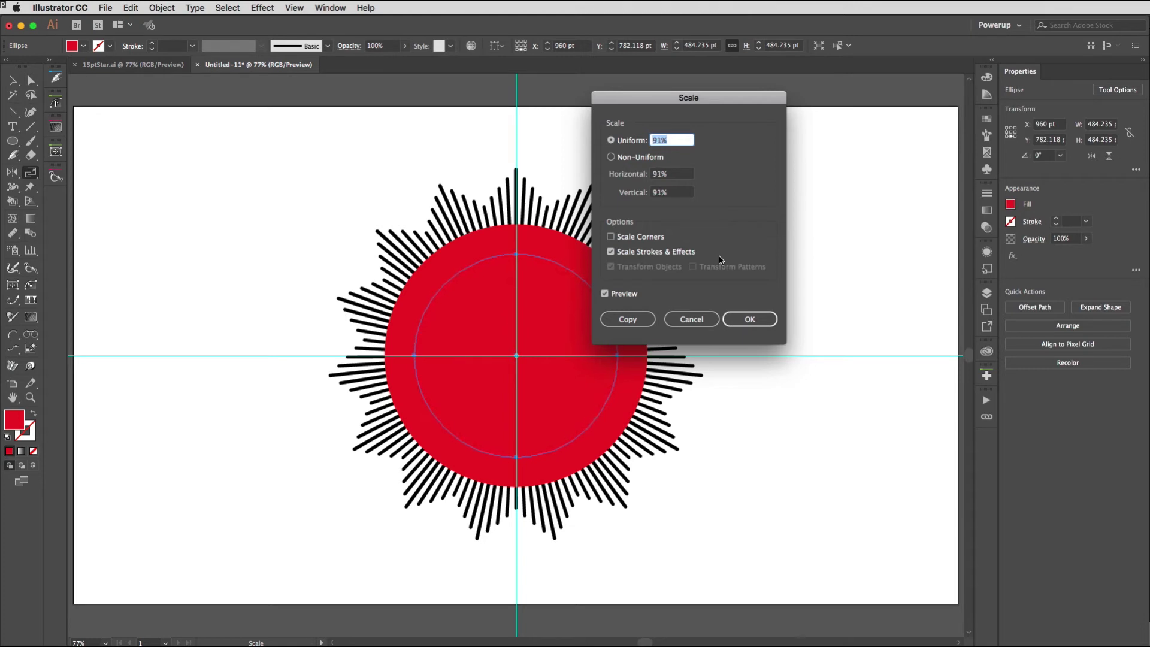
{"action": "key", "text": "Up"}
{"action": "key", "text": "Up"}
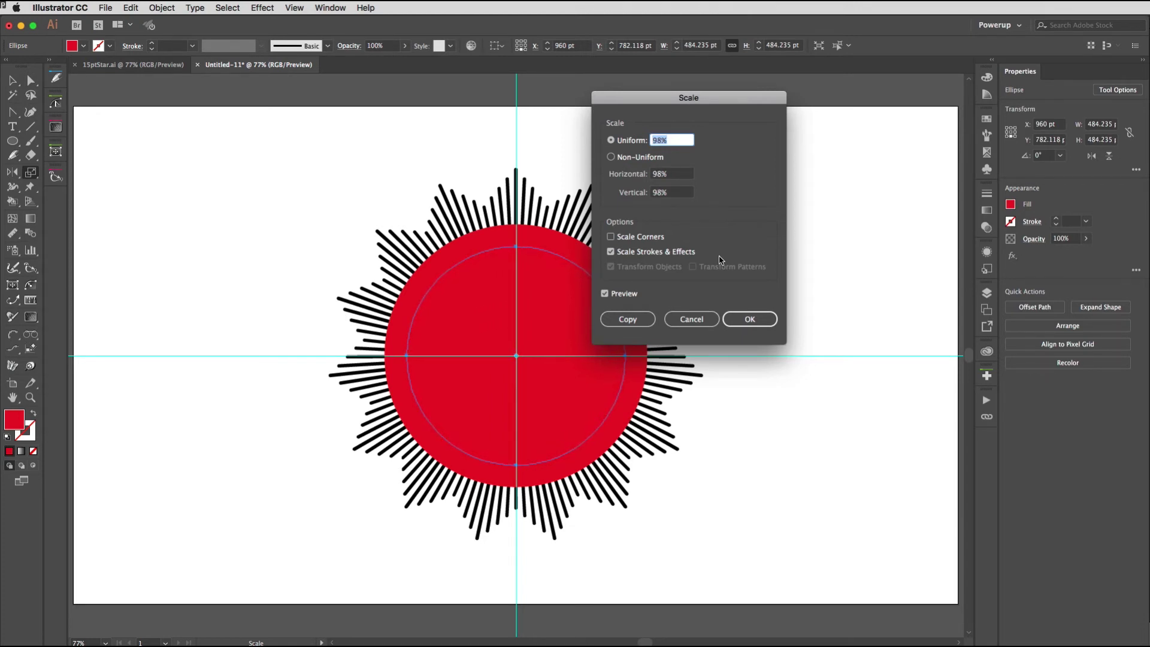
{"action": "key", "text": "Return"}
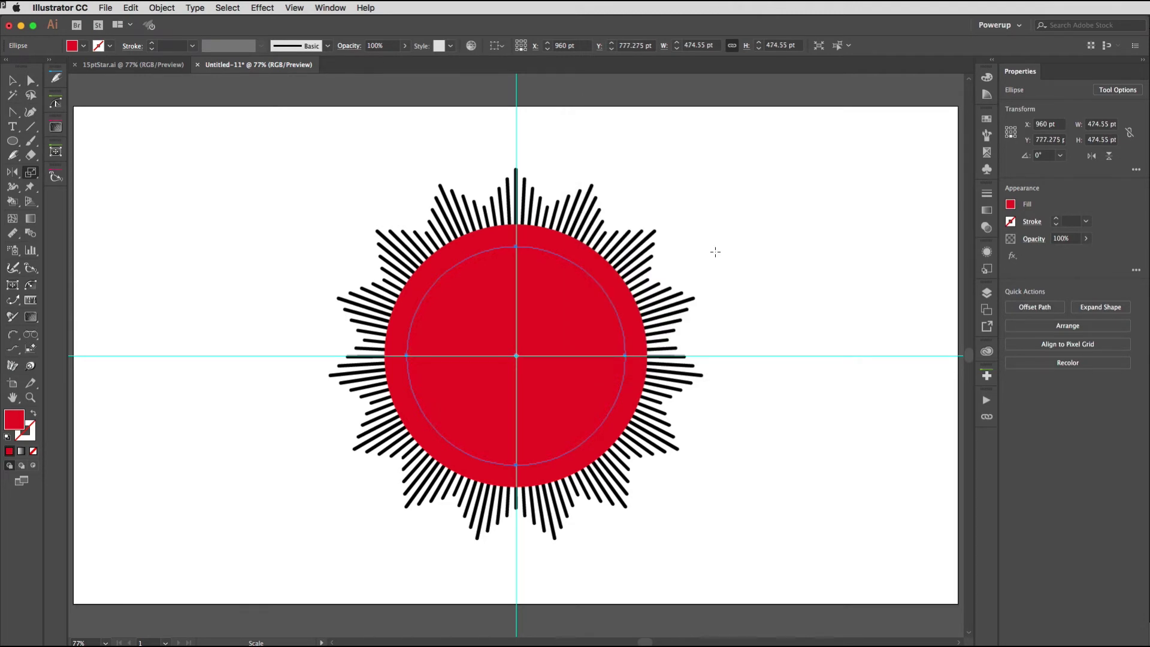
Select both red circles and subtract the inner one from the outer one to form a ring.
{"action": "key", "text": "v"}
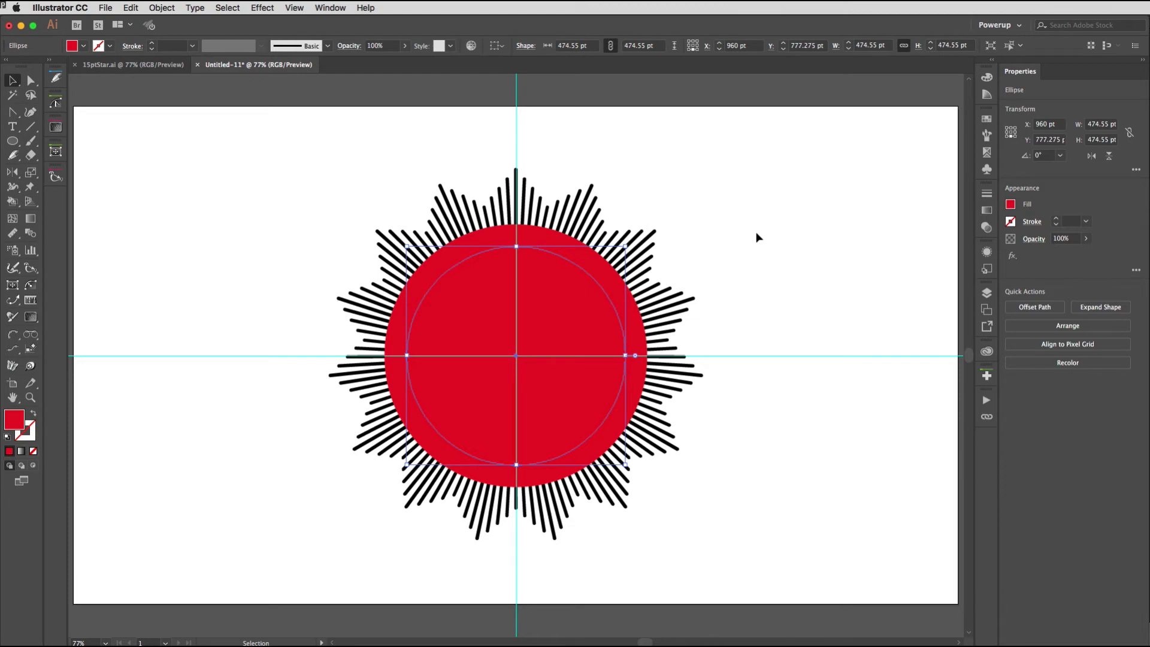
{"action": "key", "text": "a"}
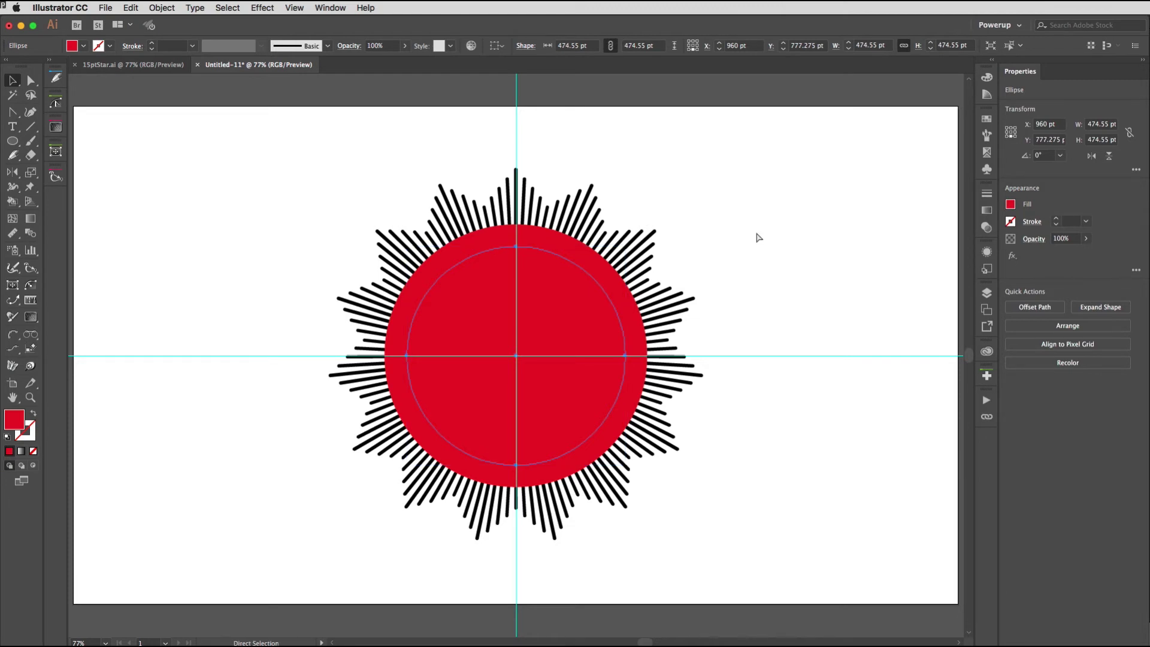
{"action": "key", "text": "v"}
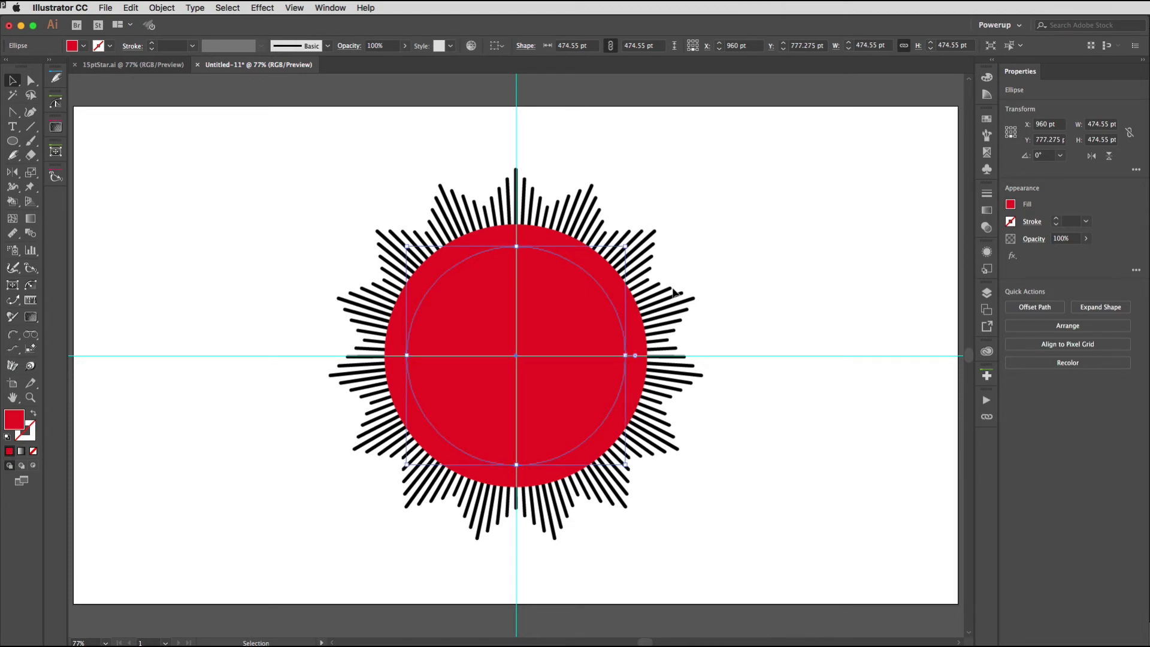
{"action": "left_click", "coordinate": [636, 333], "text": "shift"}
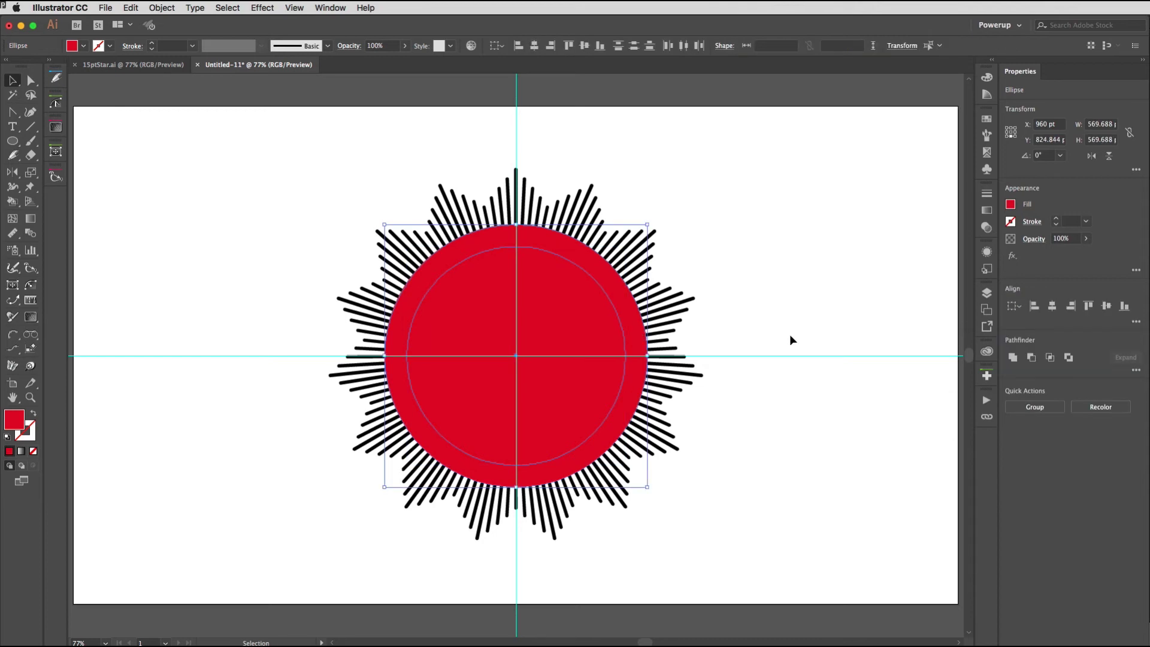
{"action": "left_click", "coordinate": [1030, 357]}
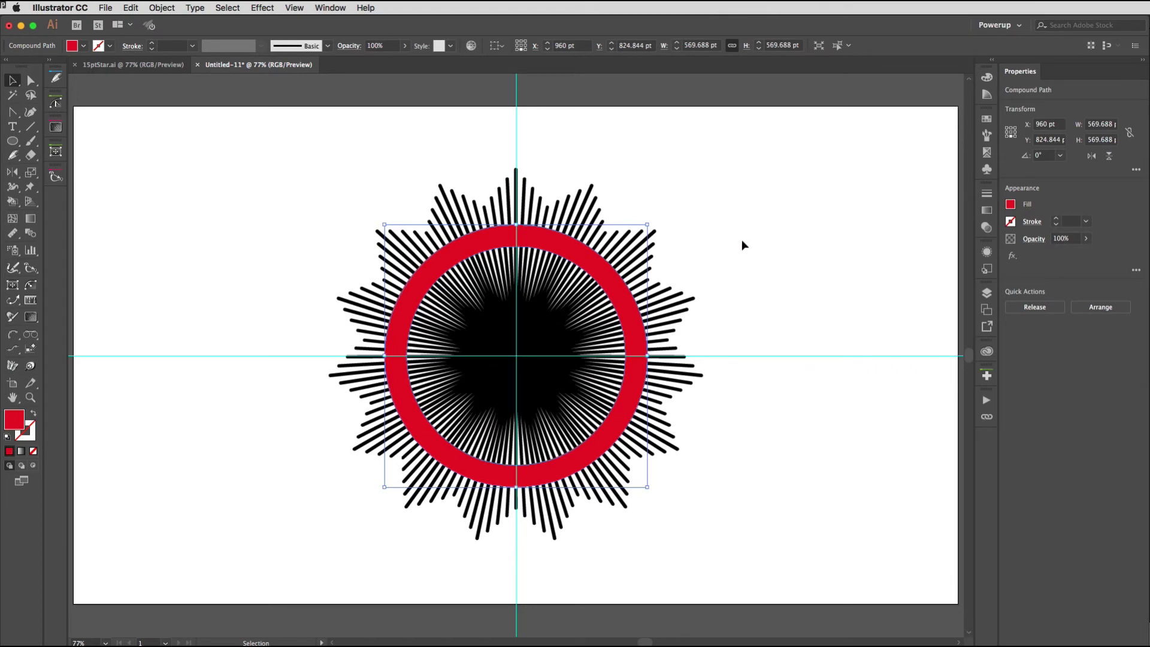
Select the ring together with the starburst, subtract the ring from the starburst shape, and deselect the result.
{"action": "left_click_drag", "start_coordinate": [742, 239], "coordinate": [552, 311]}
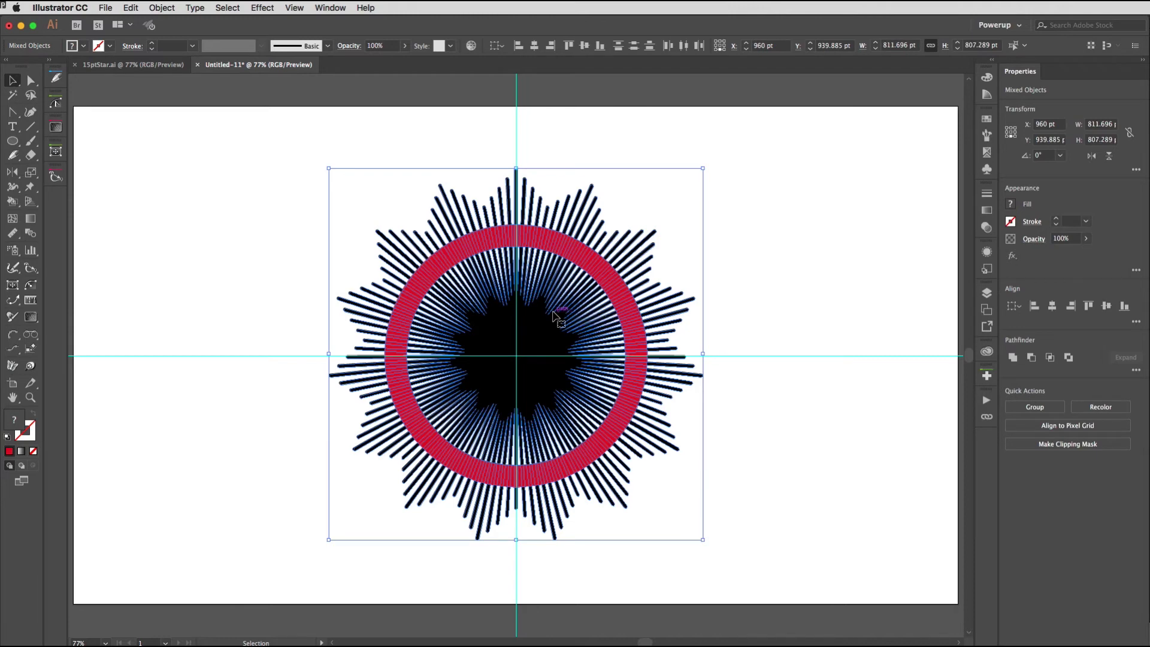
{"action": "left_click", "coordinate": [1026, 359]}
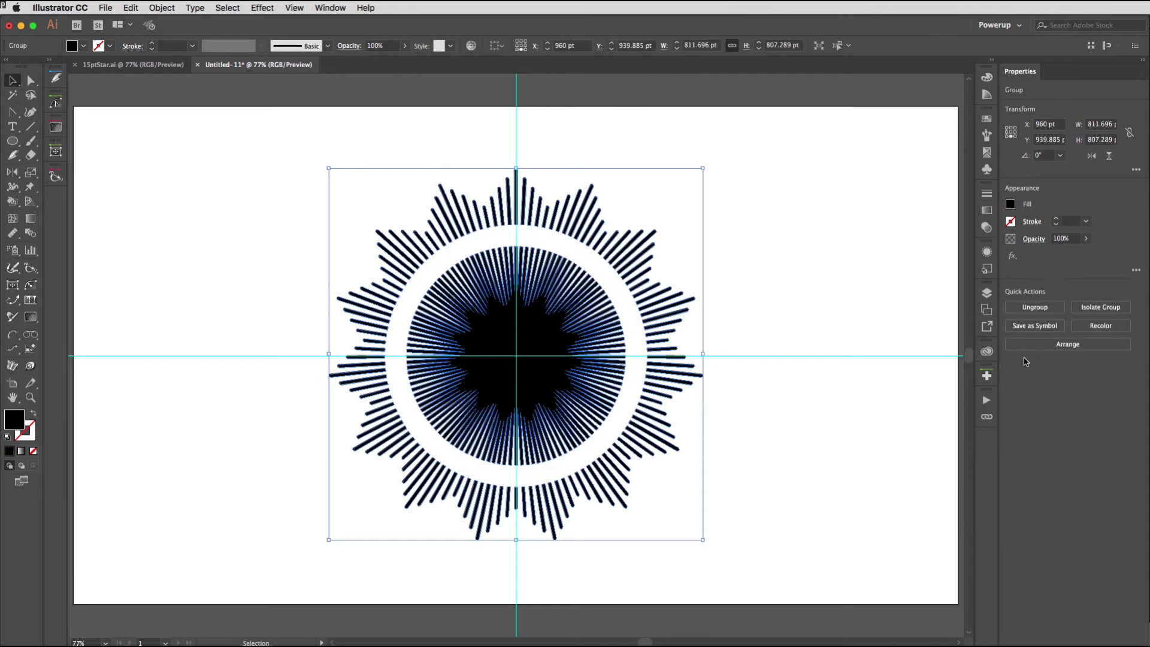
{"action": "left_click", "coordinate": [808, 231]}
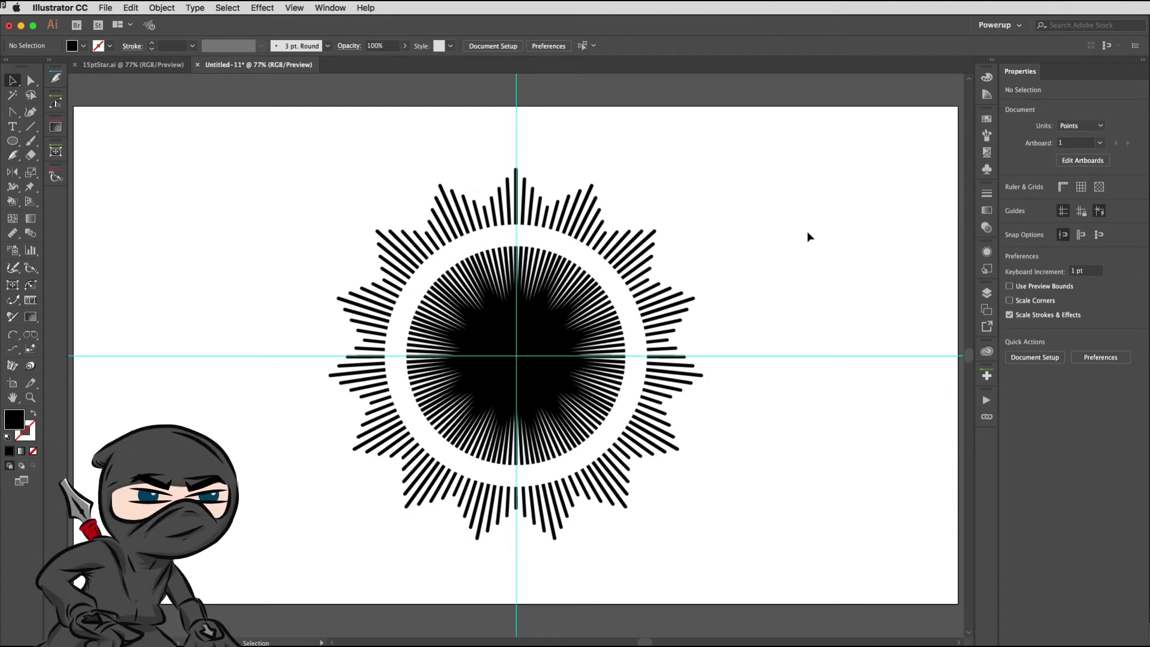
Paste the copied red circle in front, centered on the starburst inside the ring gap.
{"action": "key", "text": "a"}
{"action": "key", "text": "super+f"}
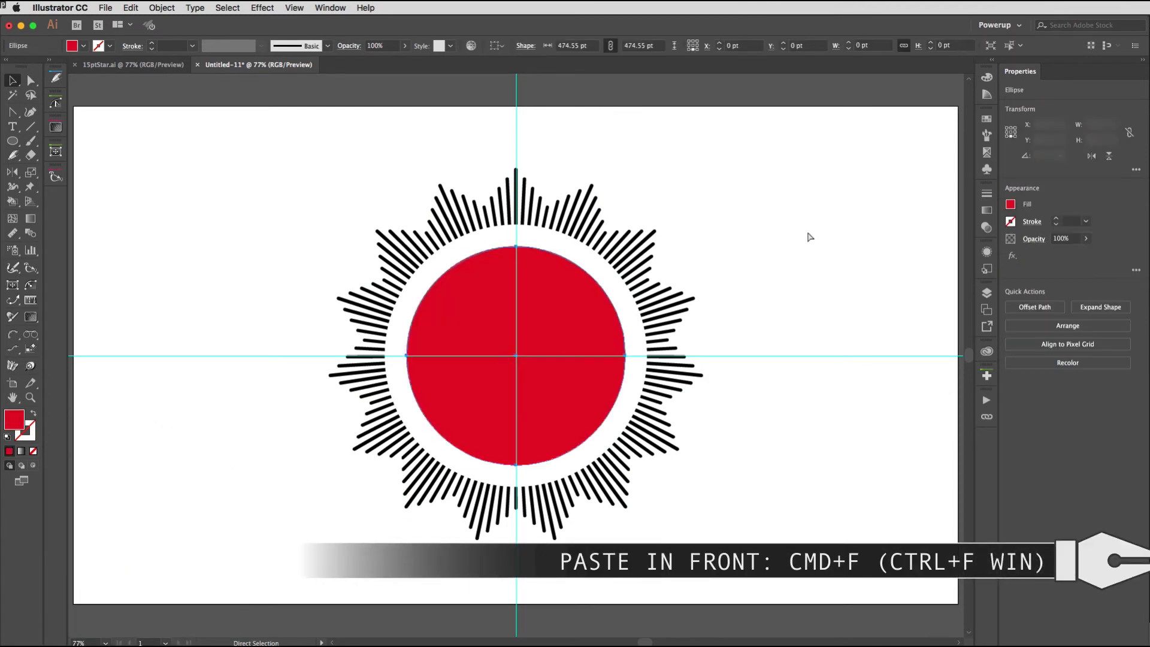
{"action": "key", "text": "v"}
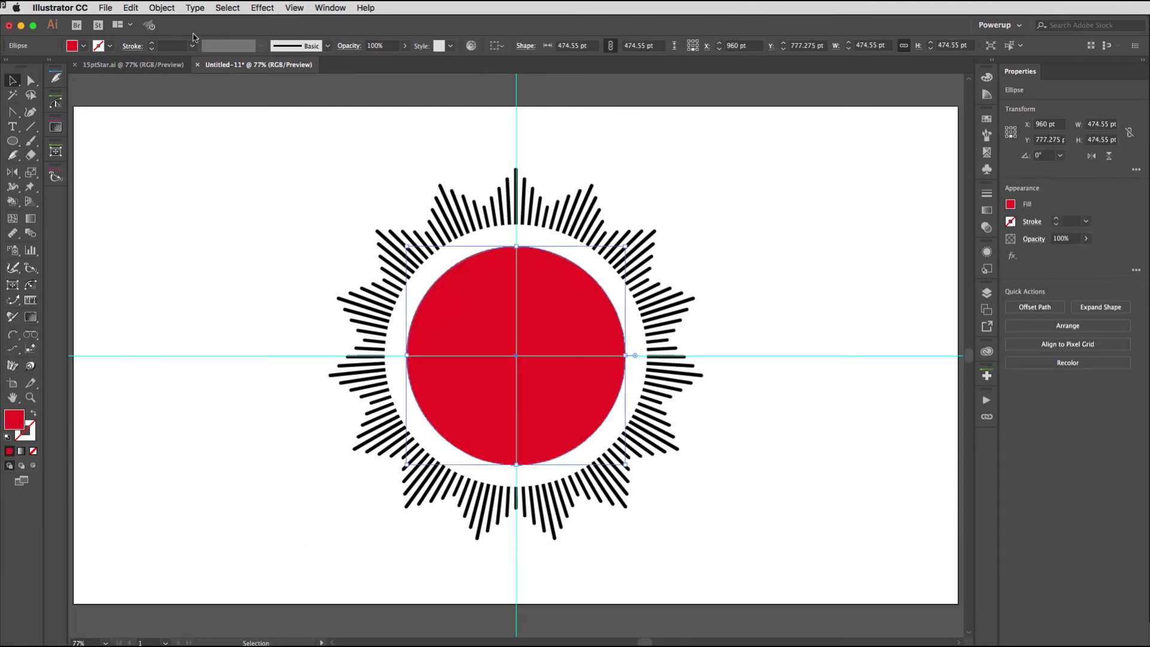
{"action": "left_click", "coordinate": [130, 7]}
{"action": "left_click", "coordinate": [134, 62]}
{"action": "scroll", "coordinate": [530, 308], "scroll_direction": "up", "scroll_amount": 1}
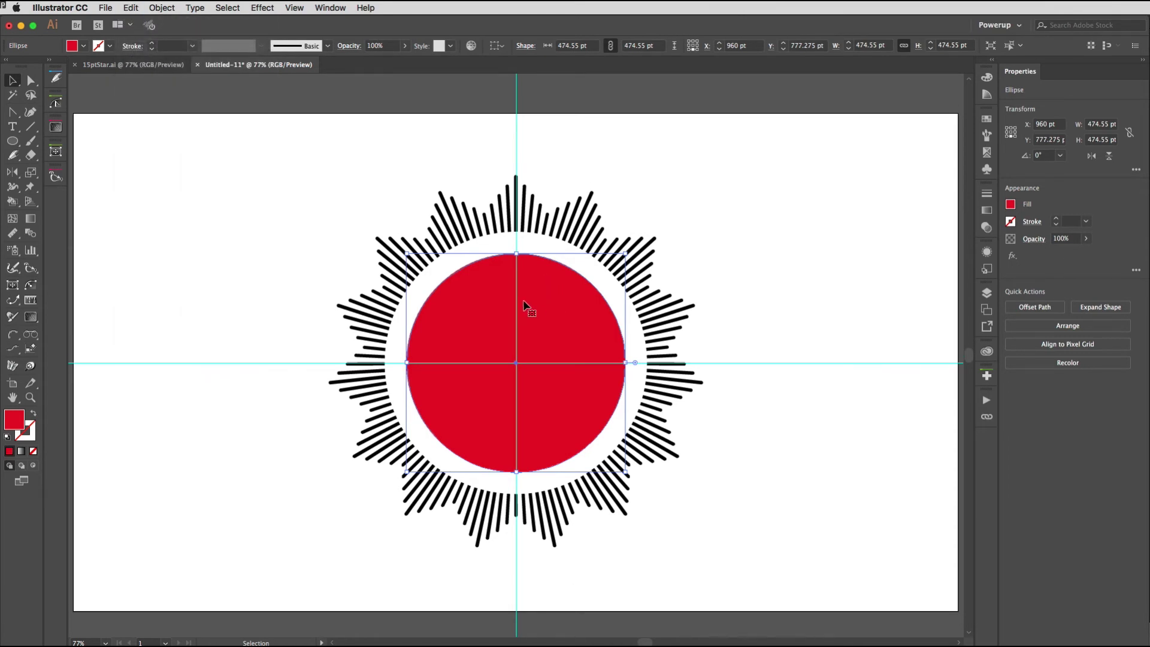
Remove the pasted circle's fill and give it a black stroke.
{"action": "left_click", "coordinate": [84, 46]}
{"action": "left_click", "coordinate": [9, 66]}
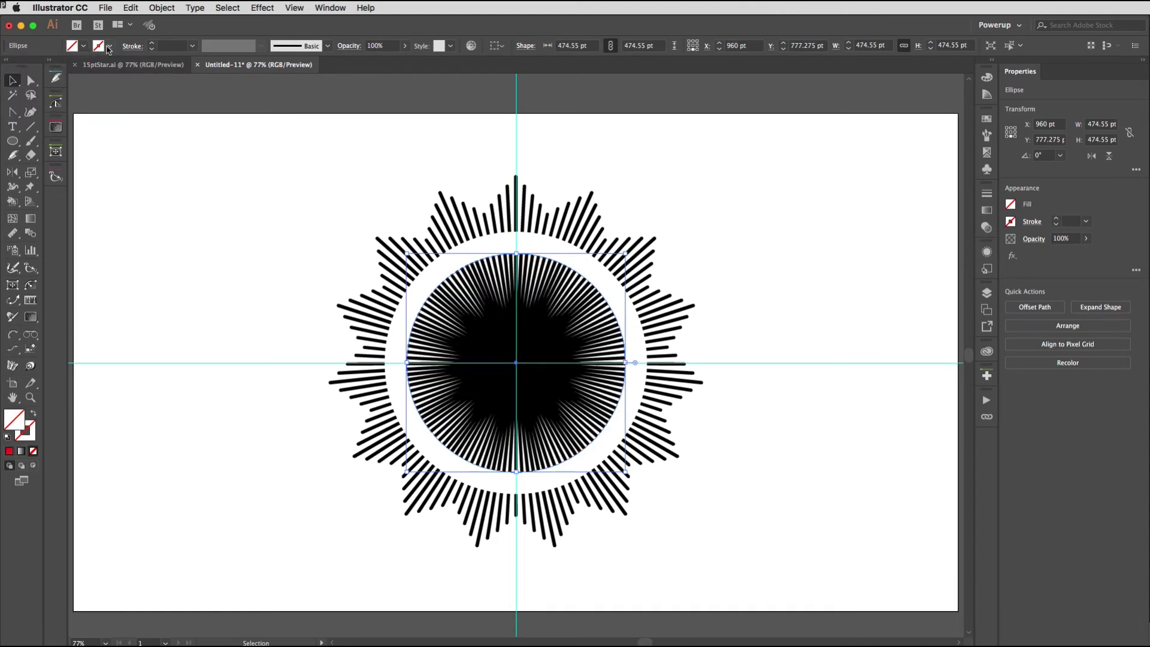
{"action": "left_click", "coordinate": [110, 47]}
{"action": "left_click", "coordinate": [33, 67]}
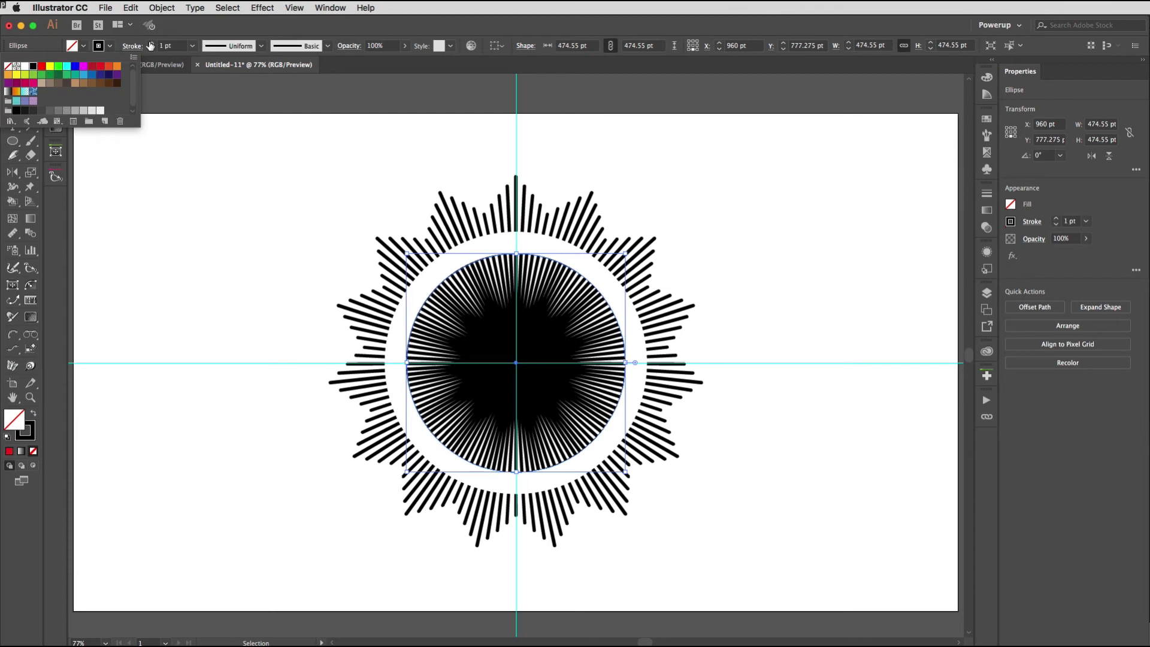
Align the circle's stroke to the inside, set its weight to 5 pt, and deselect it.
{"action": "left_click", "coordinate": [132, 47]}
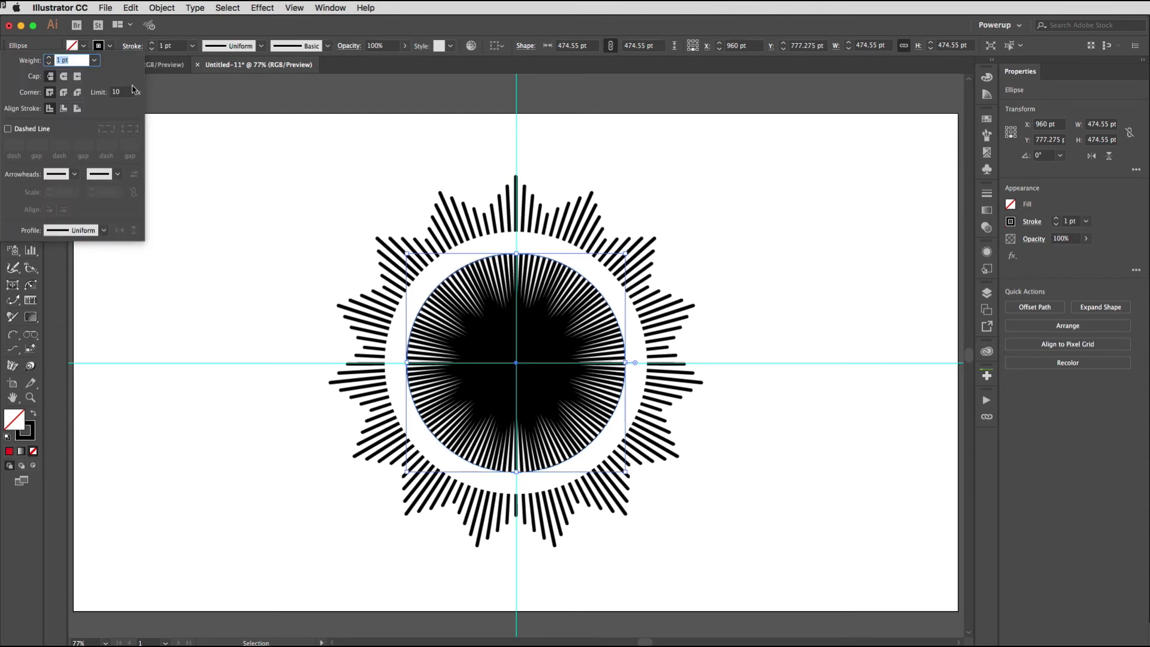
{"action": "left_click", "coordinate": [63, 108]}
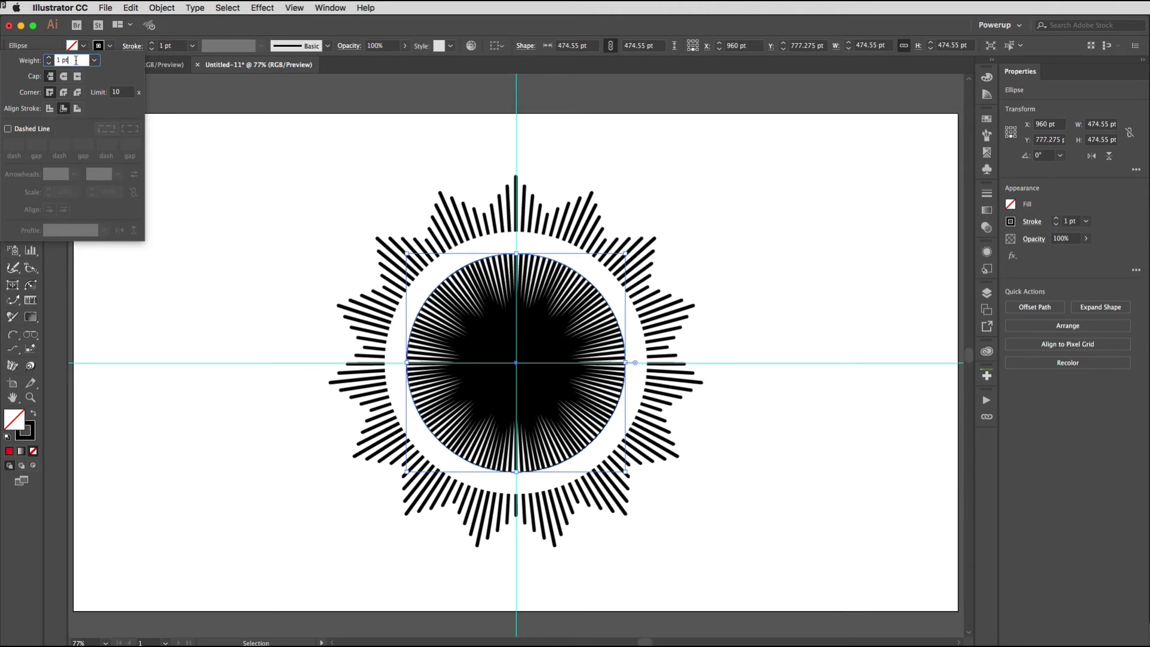
{"action": "key", "text": "Up"}
{"action": "key", "text": "Up"}
{"action": "key", "text": "Up"}
{"action": "key", "text": "Up"}
{"action": "left_click", "coordinate": [700, 194]}
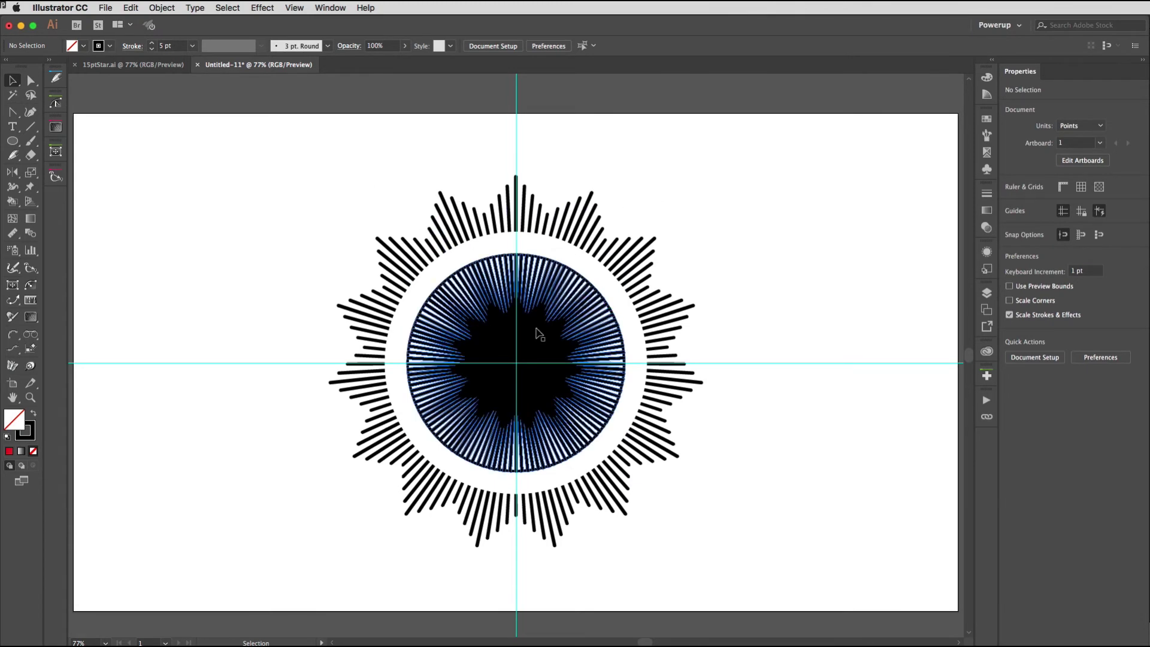
Look through the Regal Vector Pack symbol library and close it.
{"action": "left_click", "coordinate": [987, 169]}
{"action": "left_click", "coordinate": [840, 278]}
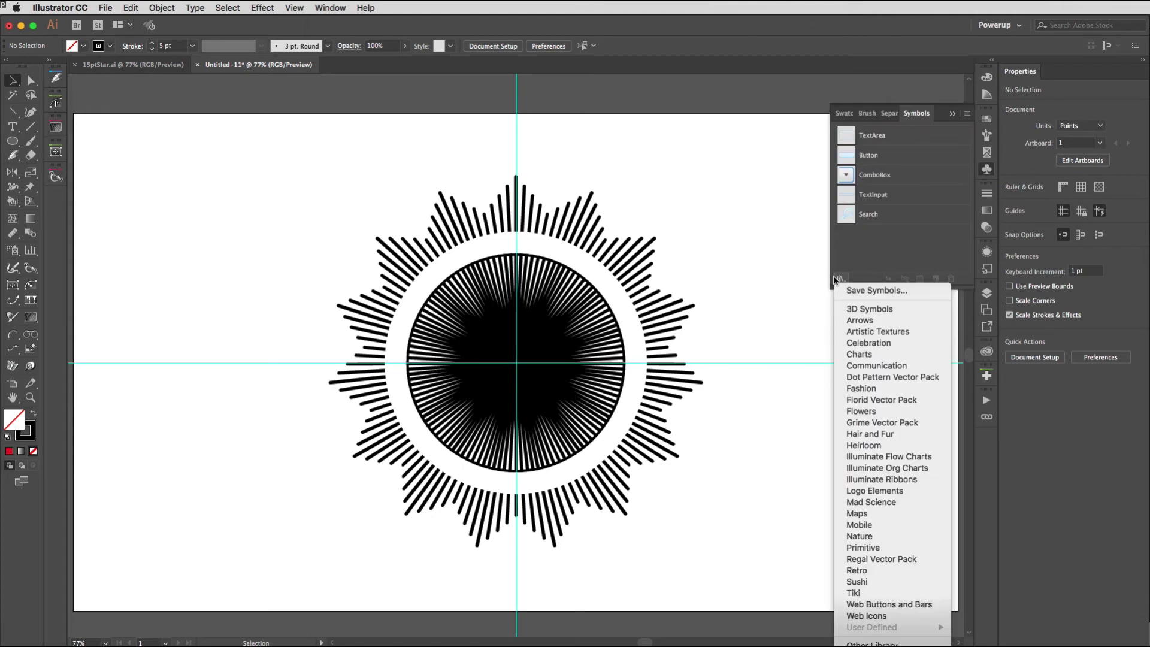
{"action": "left_click", "coordinate": [884, 558]}
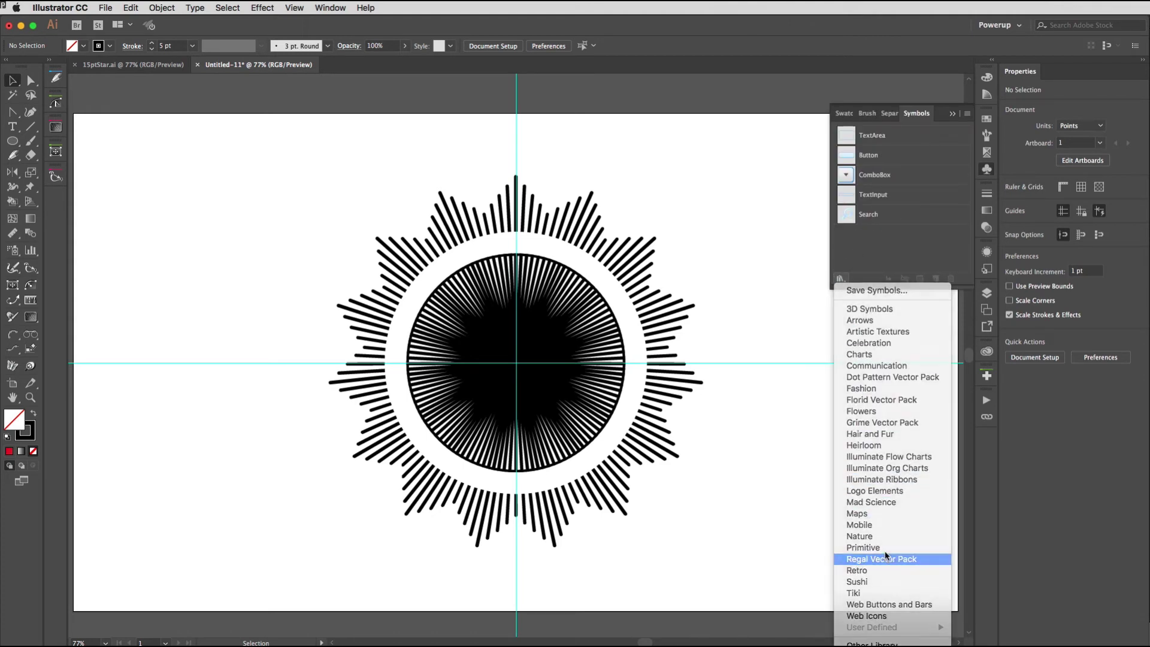
{"action": "left_click_drag", "start_coordinate": [784, 410], "coordinate": [806, 321]}
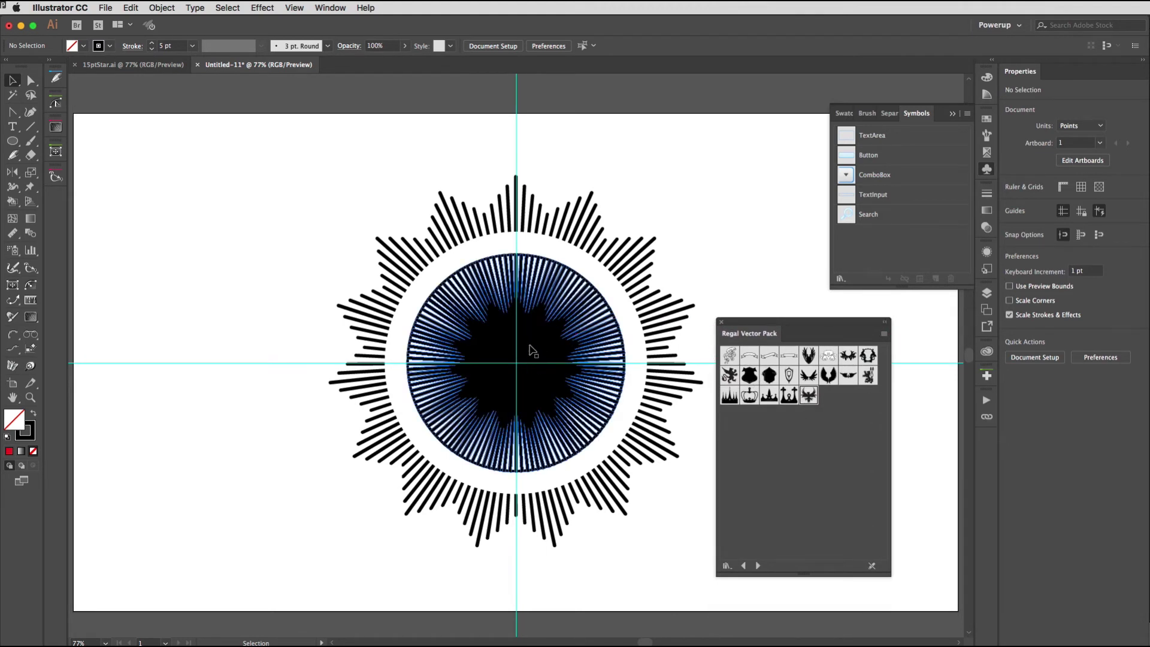
{"action": "left_click", "coordinate": [718, 324]}
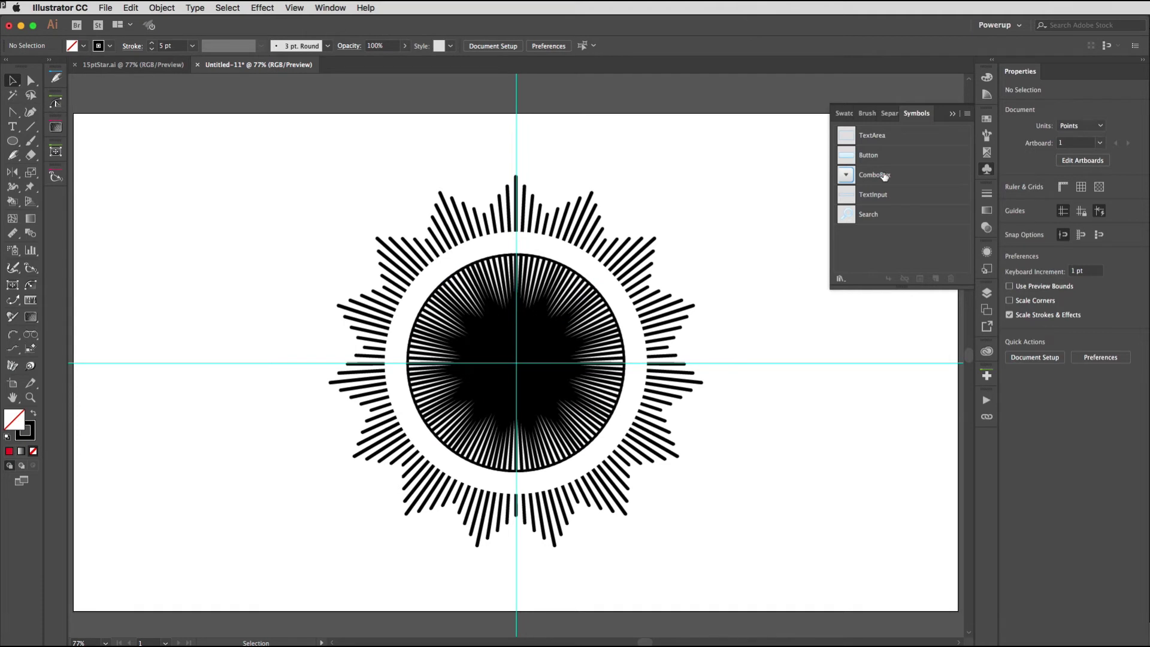
{"action": "left_click", "coordinate": [987, 169]}
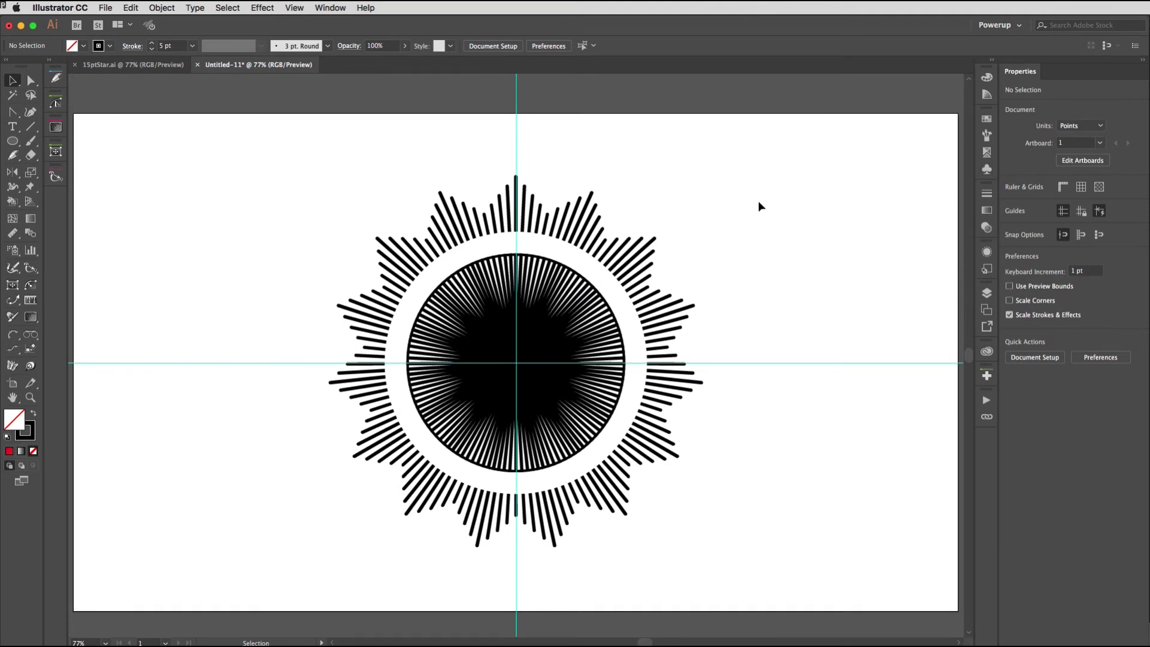
Add a new layer above the artwork and lock Layer 1.
{"action": "left_click", "coordinate": [982, 294]}
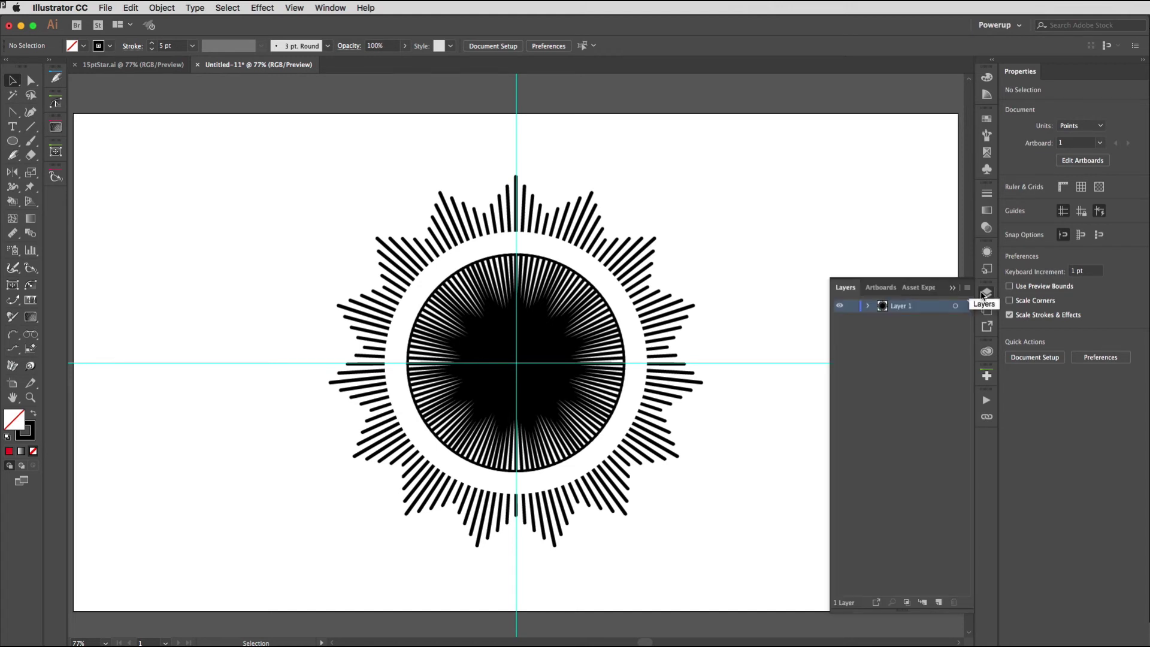
{"action": "key", "text": "super+l"}
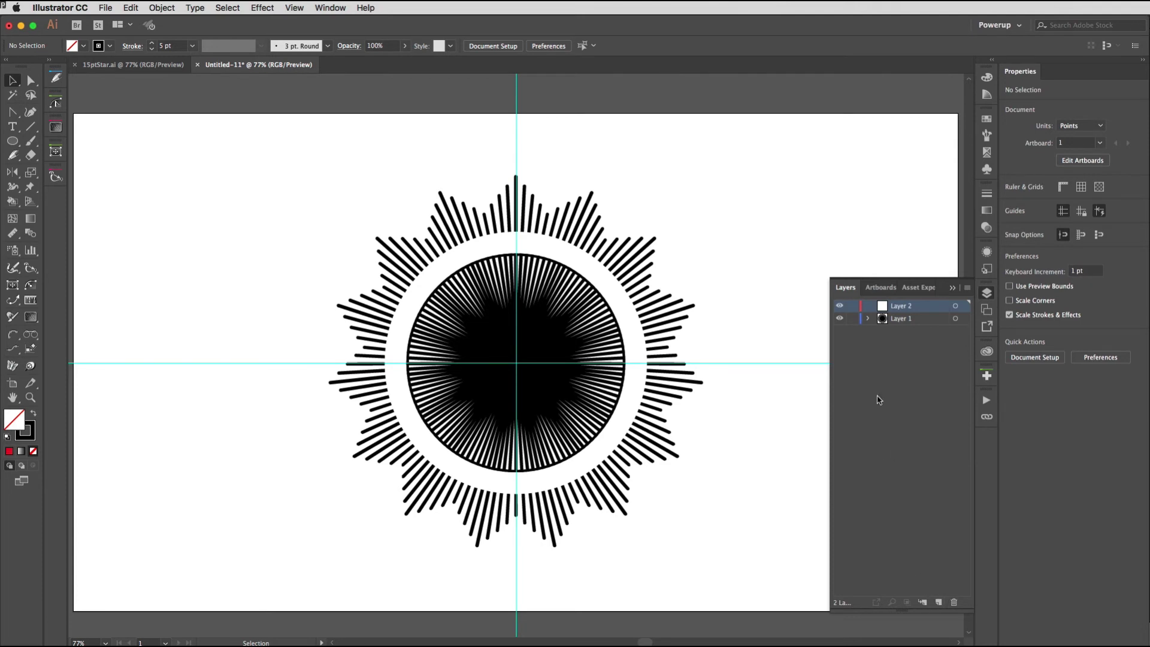
{"action": "left_click", "coordinate": [851, 318]}
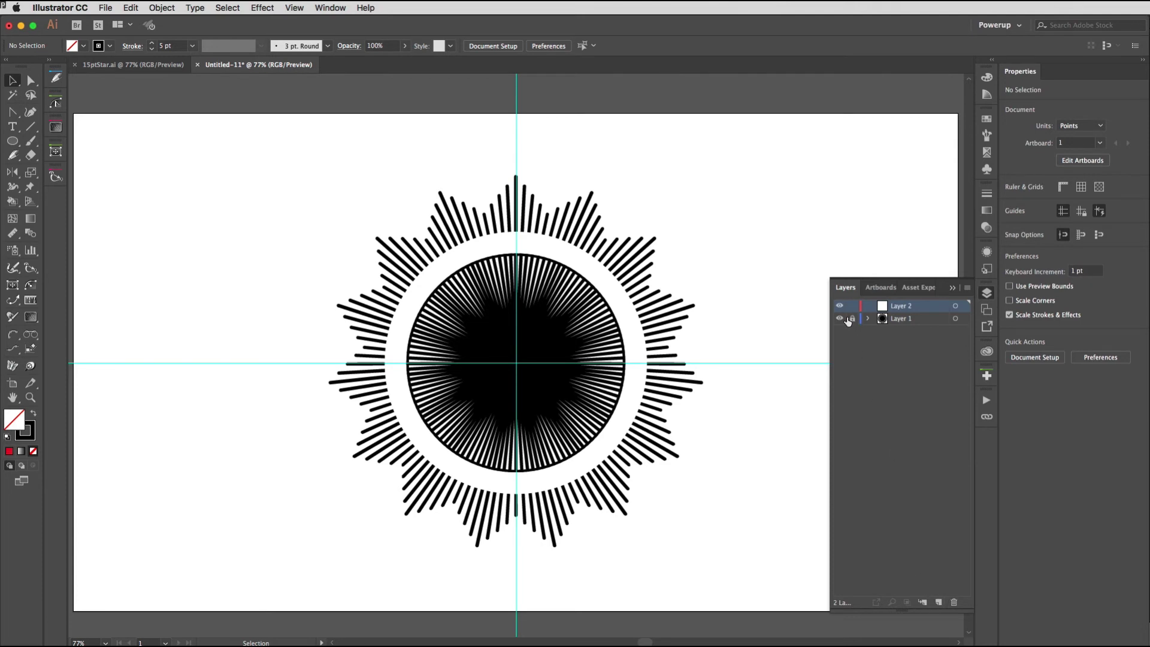
Rename the starburst layer "star" and the new empty layer "banner".
{"action": "double_click", "coordinate": [893, 318]}
{"action": "type", "text": "star"}
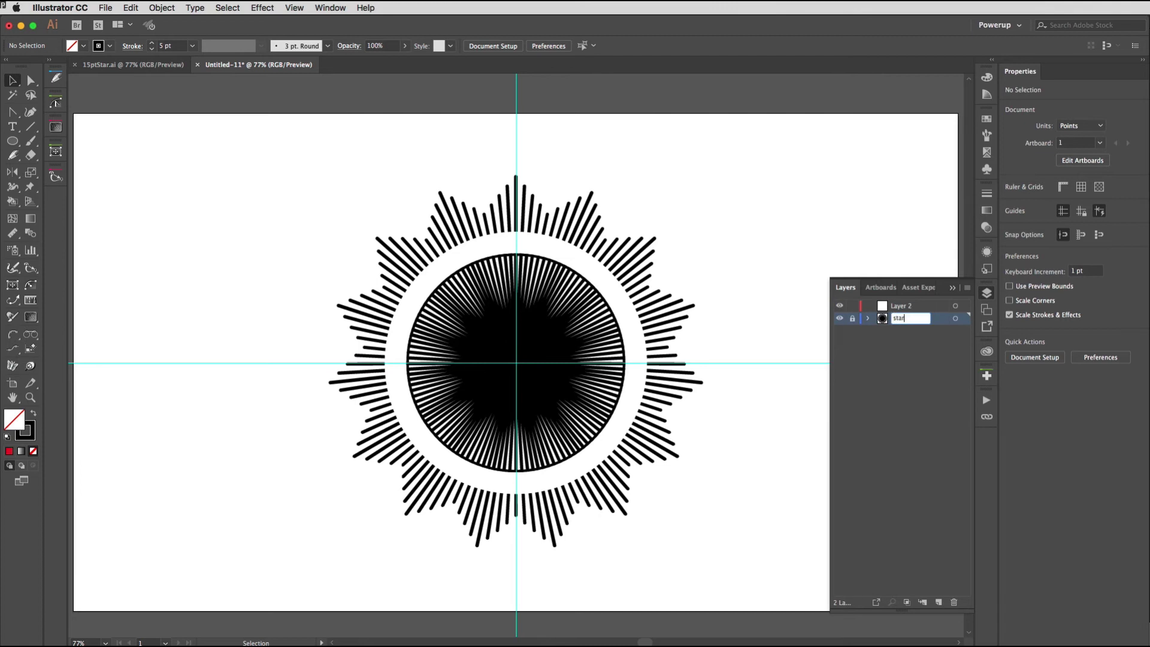
{"action": "key", "text": "Return"}
{"action": "double_click", "coordinate": [895, 307]}
{"action": "type", "text": "ban"}
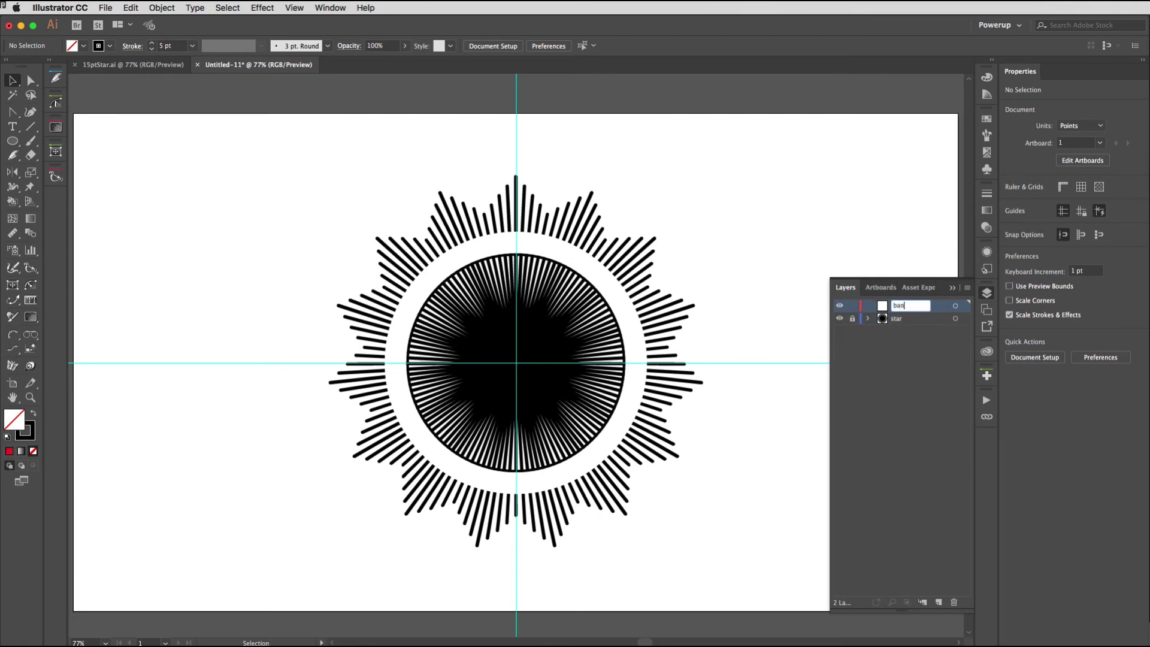
{"action": "type", "text": "ner"}
{"action": "key", "text": "Return"}
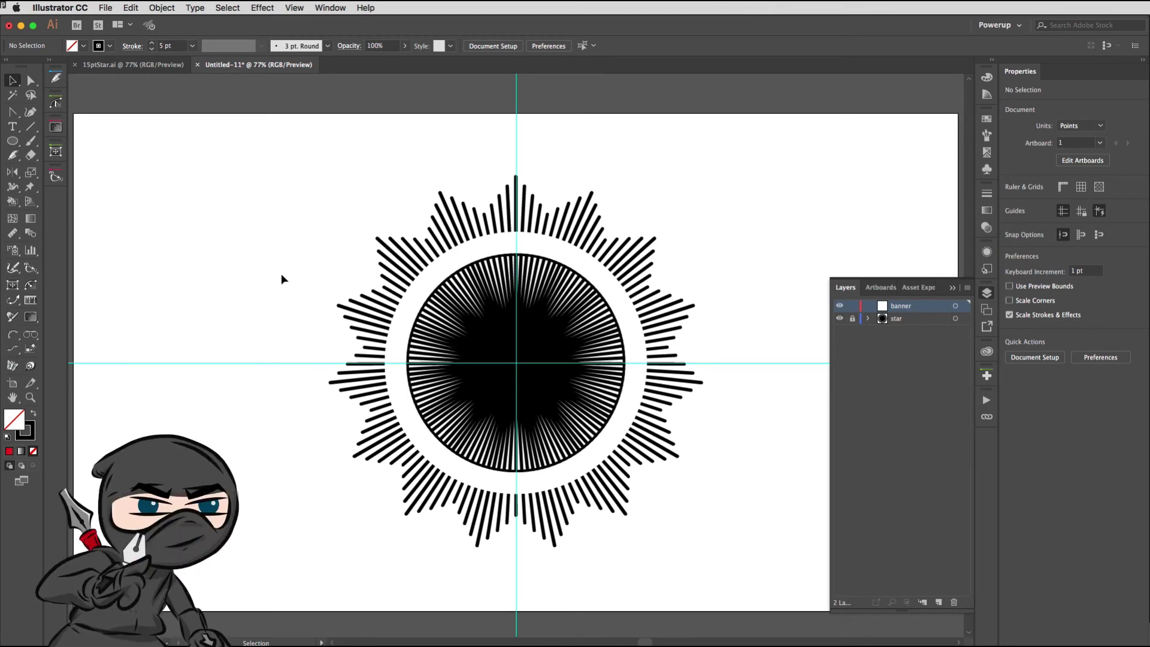
Draw a four-point wavy path about 616 pt wide across the starburst just below its center with the Curvature tool.
{"action": "key", "text": "shift+grave"}
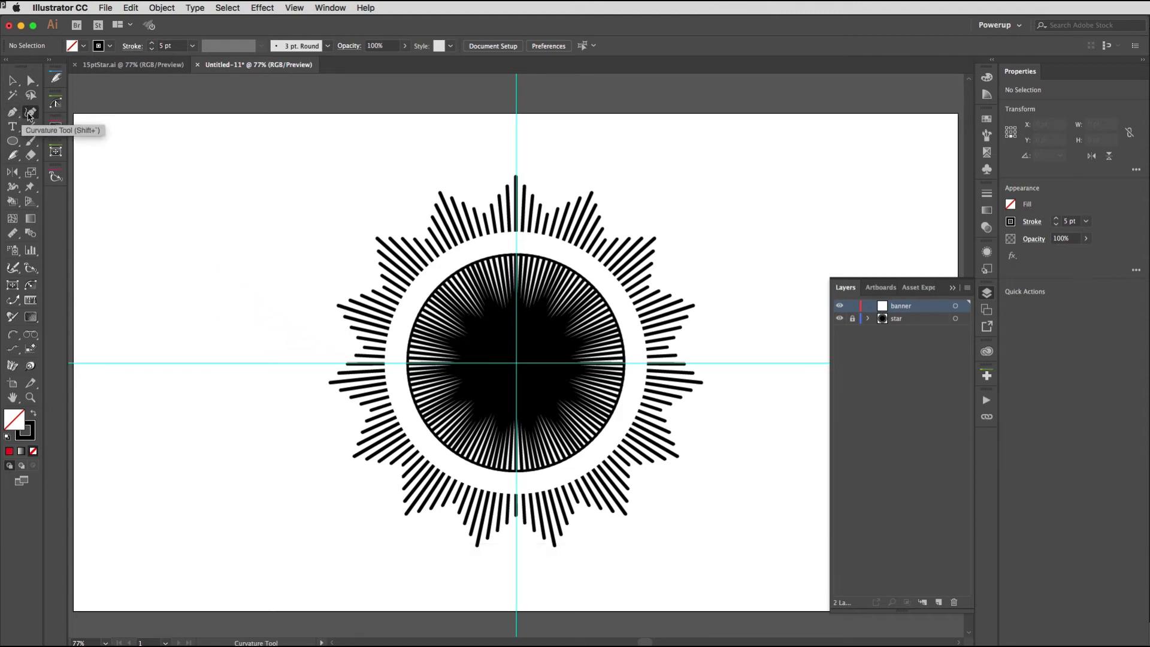
{"action": "left_click", "coordinate": [365, 380]}
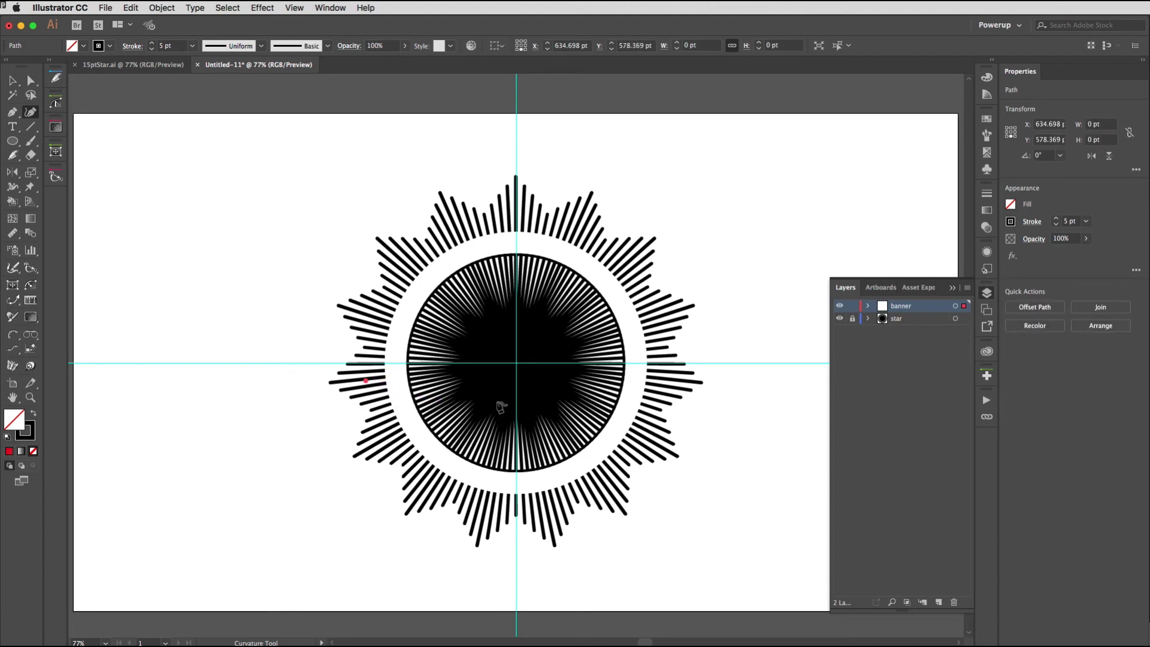
{"action": "left_click", "coordinate": [481, 402]}
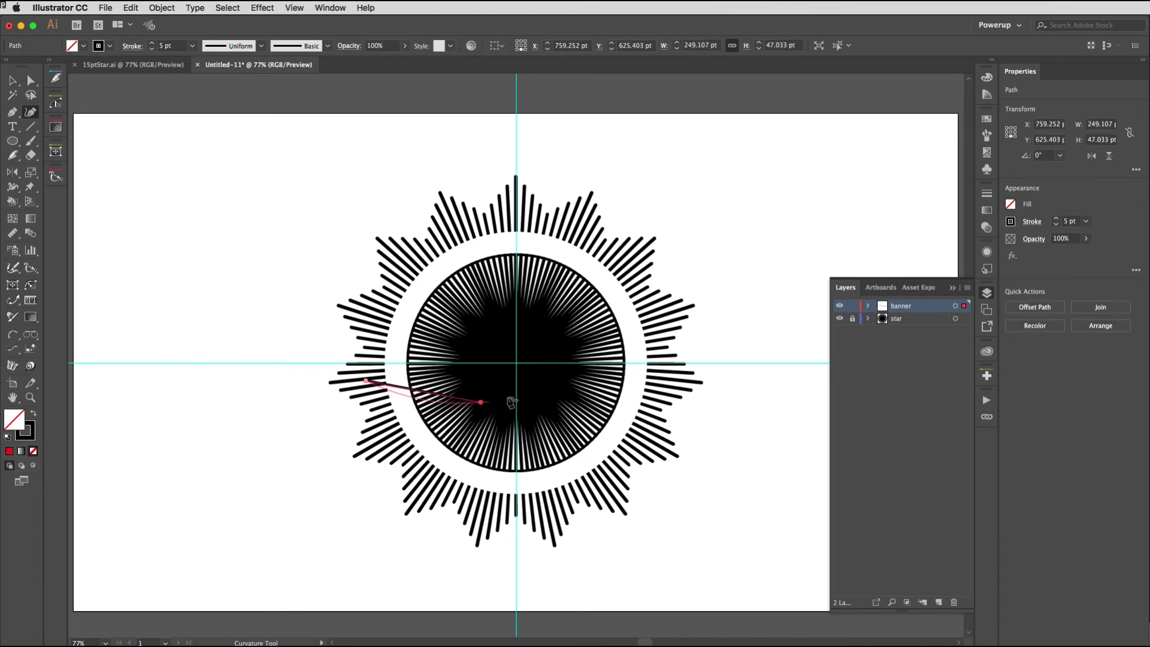
{"action": "left_click", "coordinate": [570, 382]}
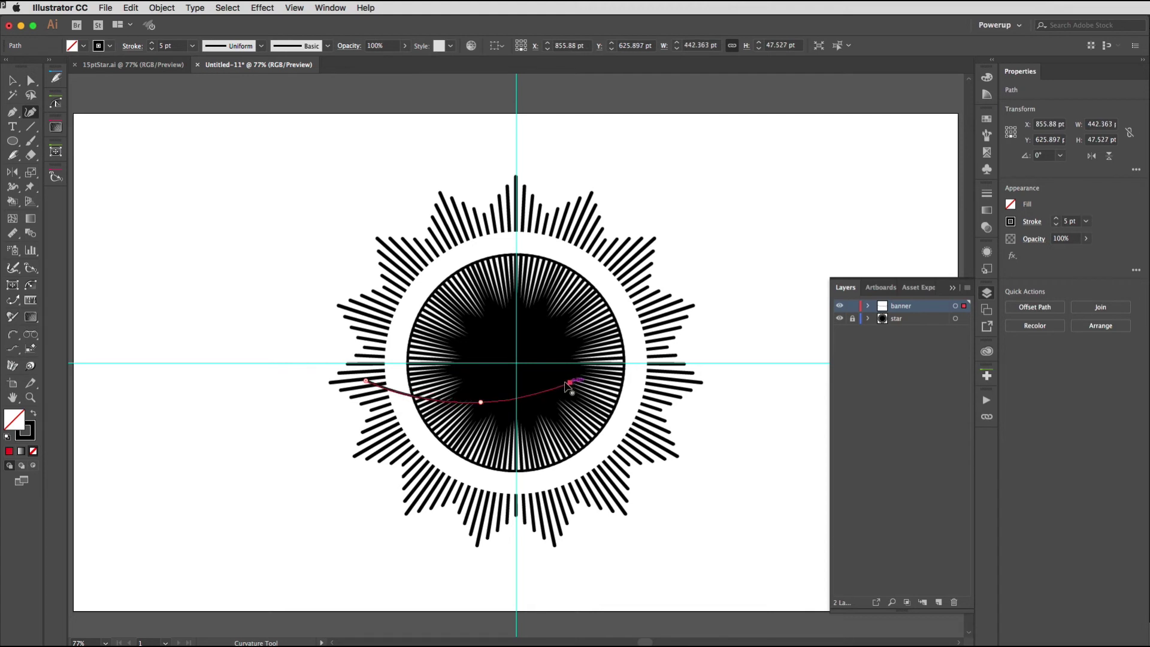
{"action": "left_click", "coordinate": [649, 375]}
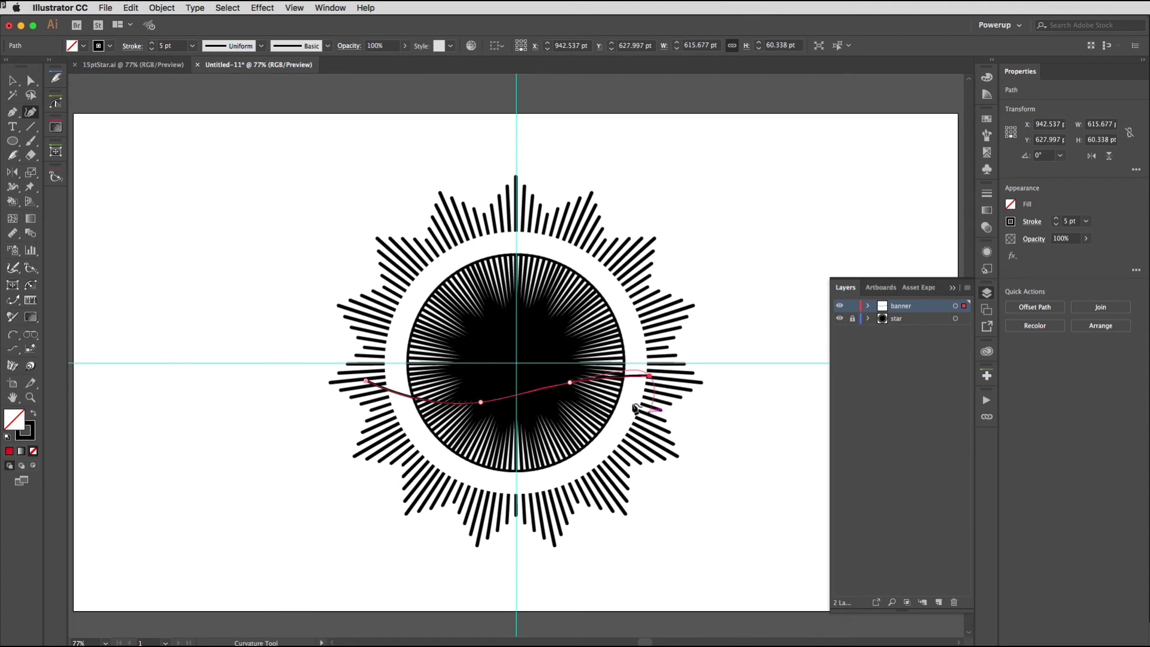
Refine the wave by shifting its two inner points left and raising its left end, making it about 607 pt wide, and finish the path.
{"action": "left_click_drag", "start_coordinate": [570, 383], "coordinate": [554, 388]}
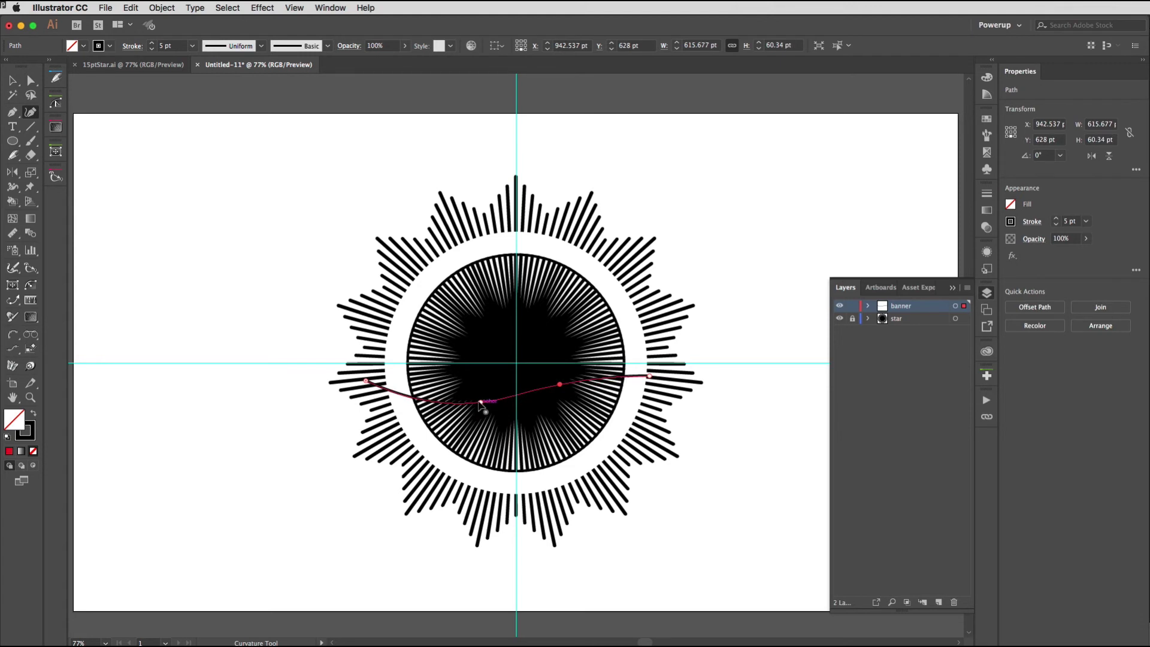
{"action": "left_click_drag", "start_coordinate": [481, 402], "coordinate": [462, 400]}
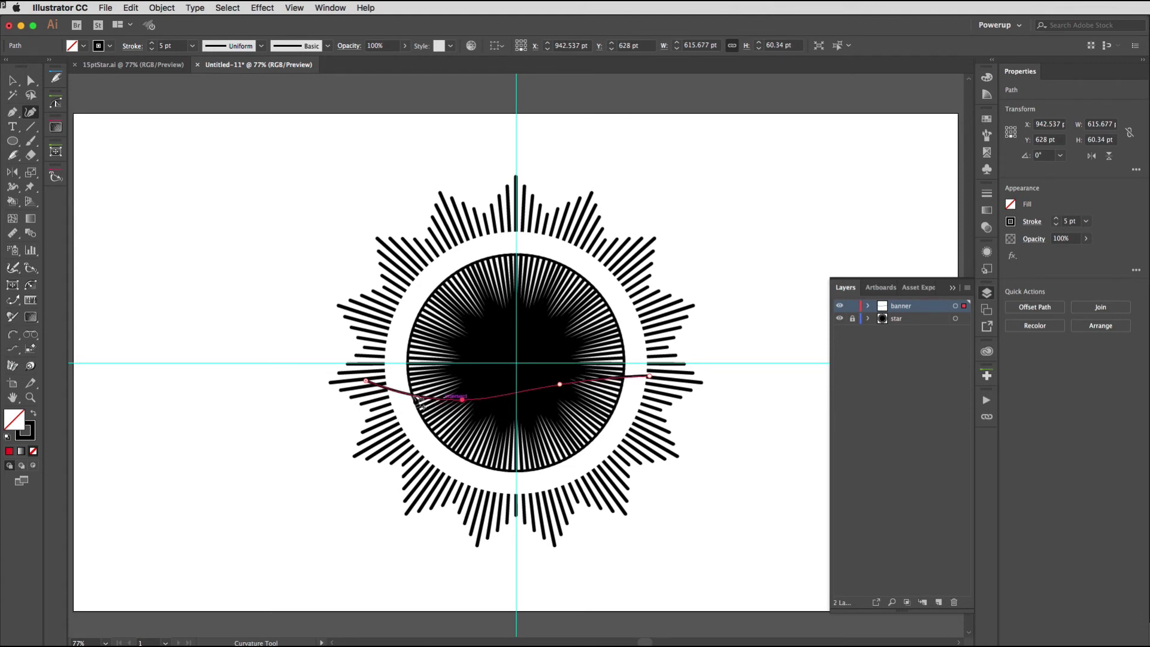
{"action": "left_click_drag", "start_coordinate": [365, 384], "coordinate": [370, 373]}
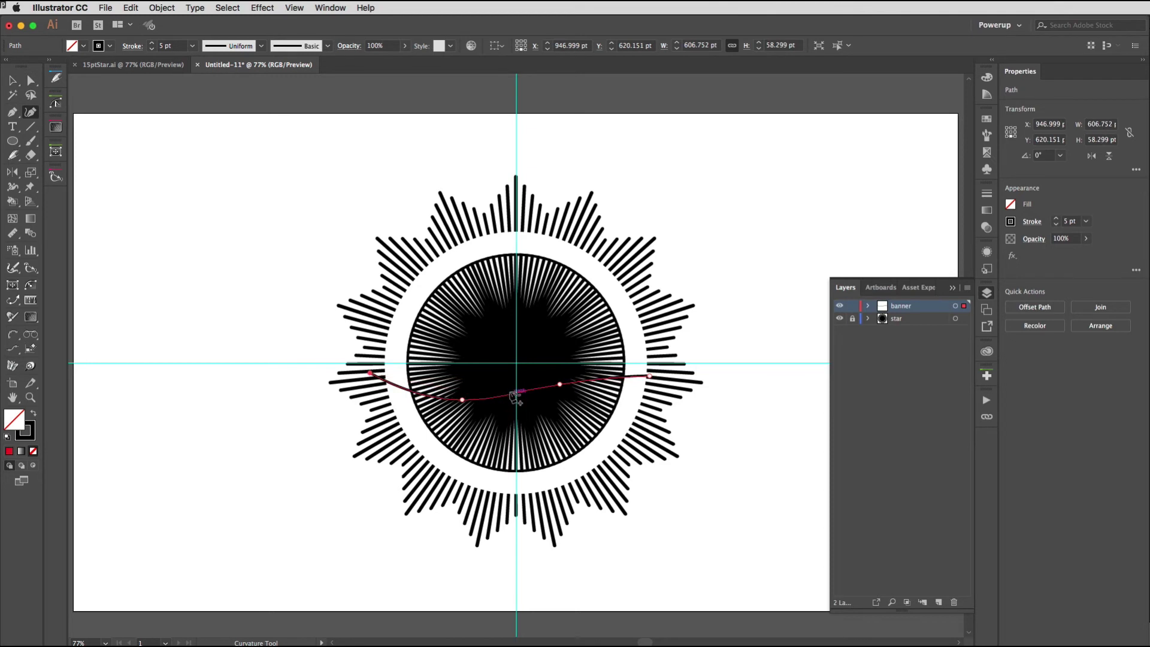
{"action": "left_click_drag", "start_coordinate": [516, 396], "coordinate": [501, 376]}
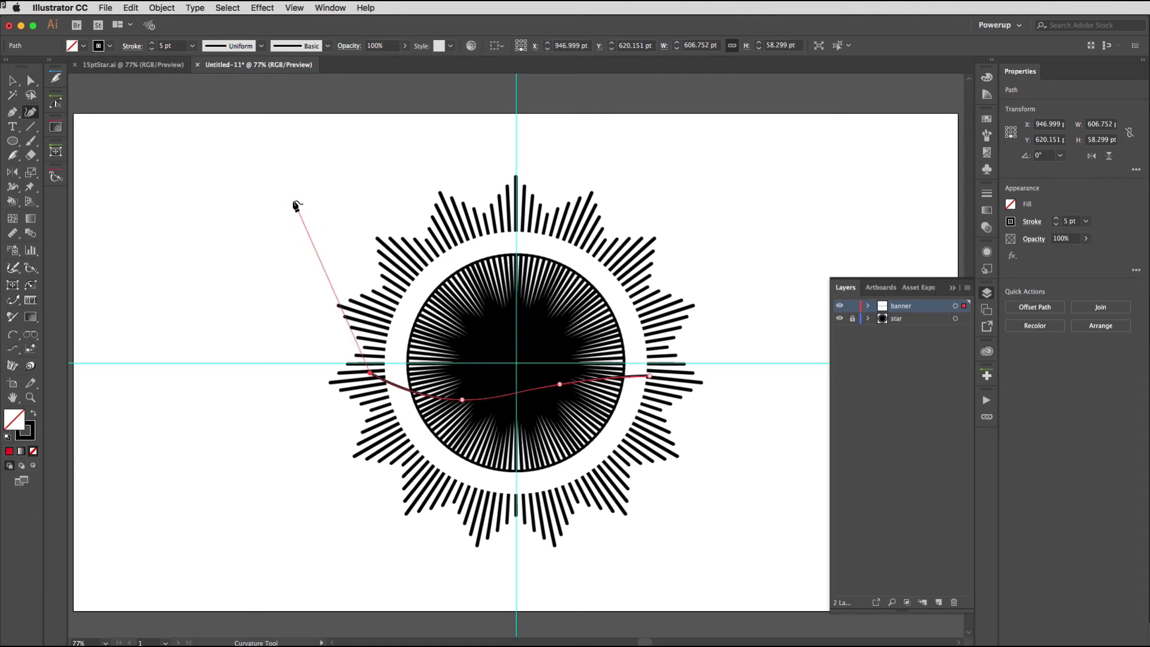
{"action": "key", "text": "Escape"}
Set the wavy path's stroke weight to 115 pt to form a thick banner.
{"action": "left_click", "coordinate": [175, 46]}
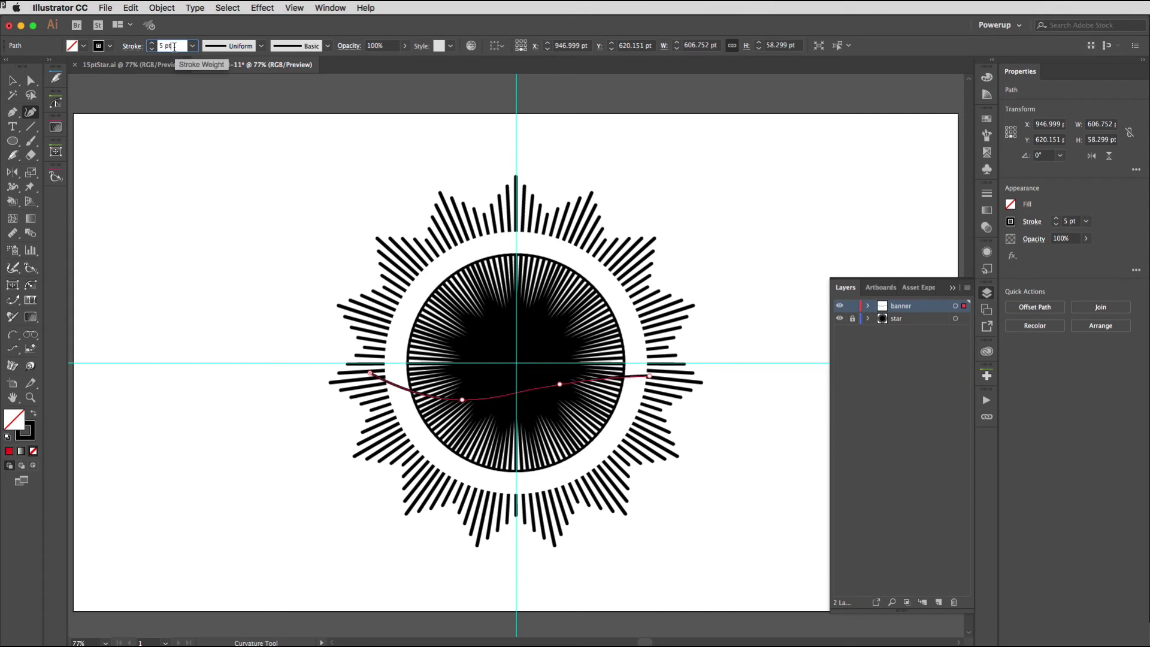
{"action": "key", "text": "Up"}
{"action": "key", "text": "Up"}
{"action": "key", "text": "Up"}
{"action": "key", "text": "Up"}
{"action": "key", "text": "Up"}
{"action": "key", "text": "Up"}
{"action": "key", "text": "Up"}
{"action": "key", "text": "Up"}
{"action": "key", "text": "Up"}
{"action": "key", "text": "Up"}
{"action": "key", "text": "Up"}
{"action": "key", "text": "Up"}
{"action": "key", "text": "Up"}
{"action": "key", "text": "Up"}
{"action": "key", "text": "Up"}
{"action": "key", "text": "Up"}
{"action": "key", "text": "Up"}
{"action": "key", "text": "Up"}
{"action": "key", "text": "Up"}
{"action": "key", "text": "Up"}
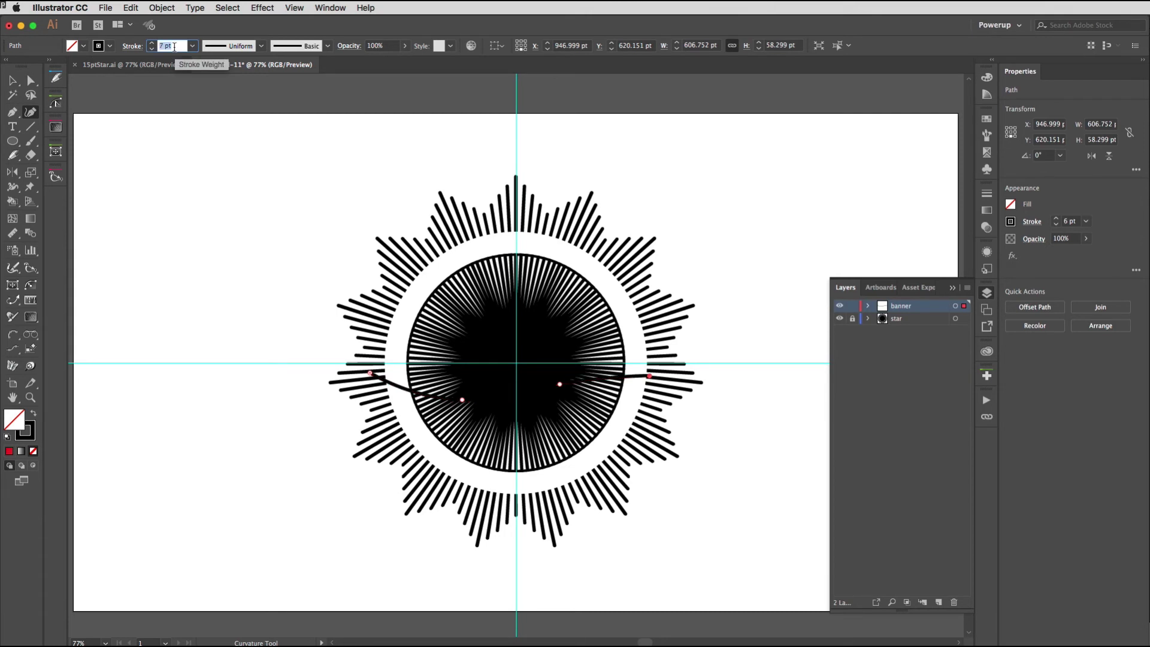
{"action": "key", "text": "Up"}
{"action": "key", "text": "Up"}
{"action": "key", "text": "Up"}
{"action": "key", "text": "Up"}
{"action": "key", "text": "Up"}
{"action": "key", "text": "Up"}
{"action": "key", "text": "Up"}
{"action": "key", "text": "Up"}
{"action": "key", "text": "Up"}
{"action": "key", "text": "Up"}
{"action": "key", "text": "Up"}
{"action": "key", "text": "Up"}
{"action": "key", "text": "Up"}
{"action": "key", "text": "Up"}
{"action": "key", "text": "Up"}
{"action": "key", "text": "Up"}
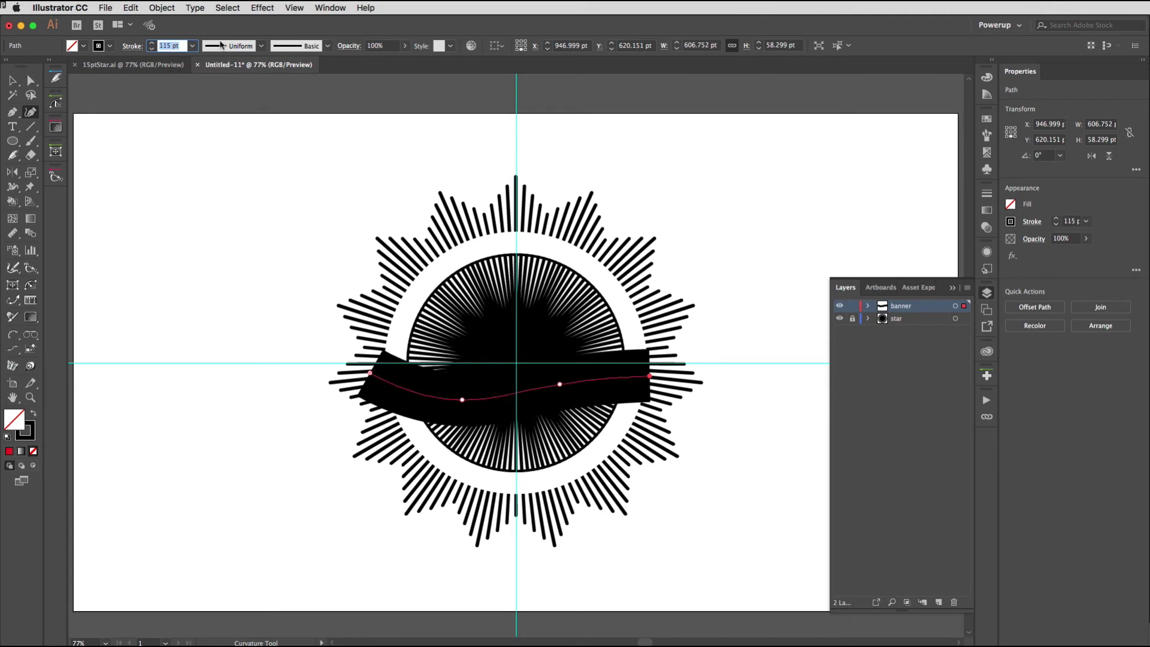
{"action": "key", "text": "Return"}
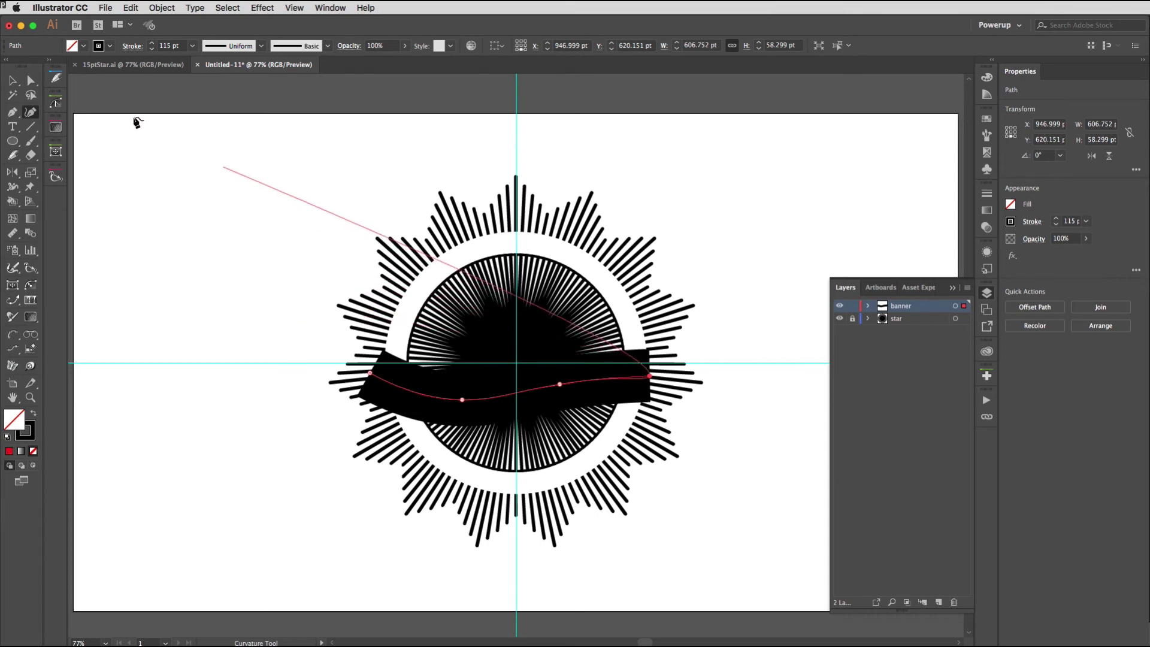
Convert the thick wavy banner path into a filled shape with Outline Stroke.
{"action": "left_click", "coordinate": [12, 80]}
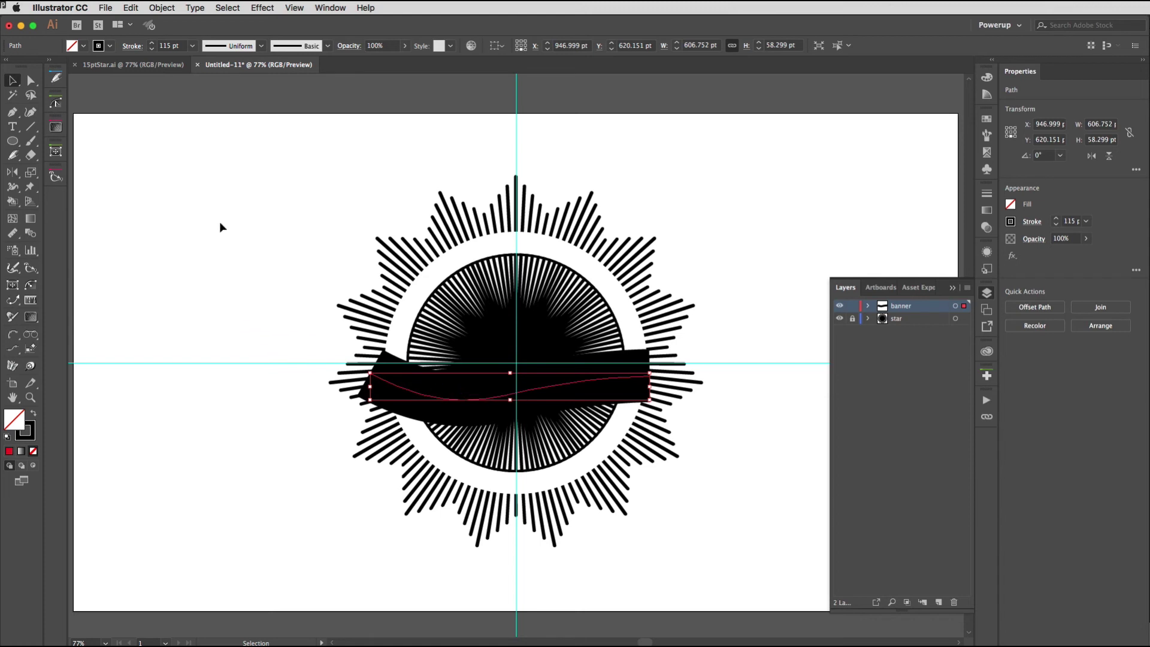
{"action": "left_click", "coordinate": [162, 7]}
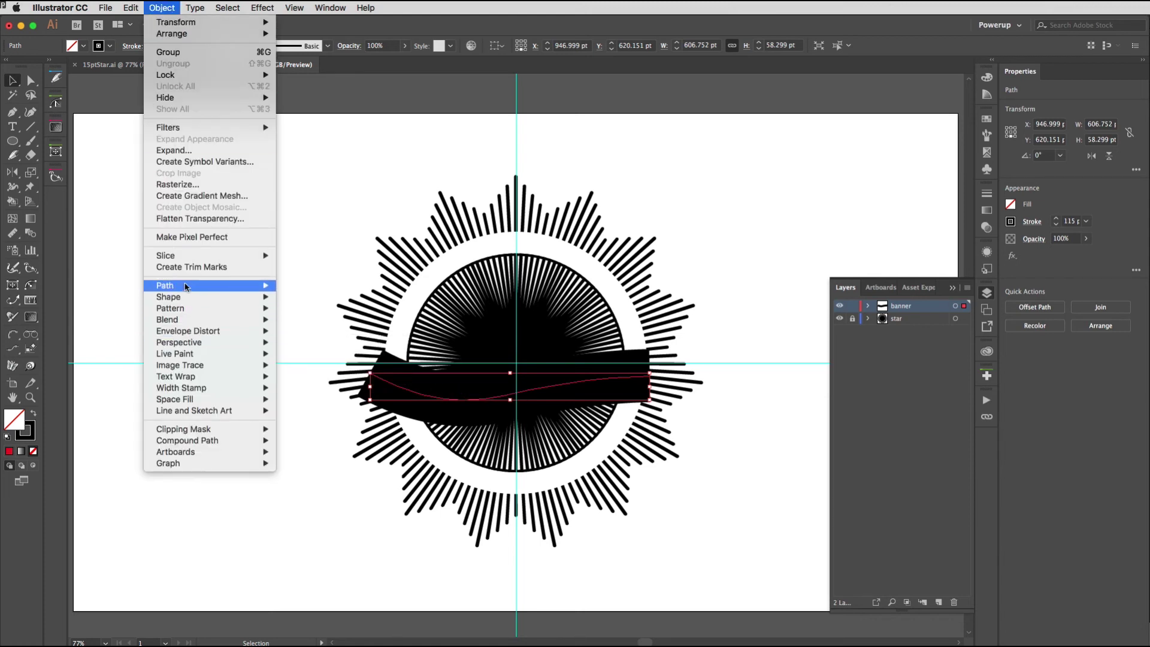
{"action": "mouse_move", "coordinate": [186, 287]}
{"action": "left_click", "coordinate": [329, 339]}
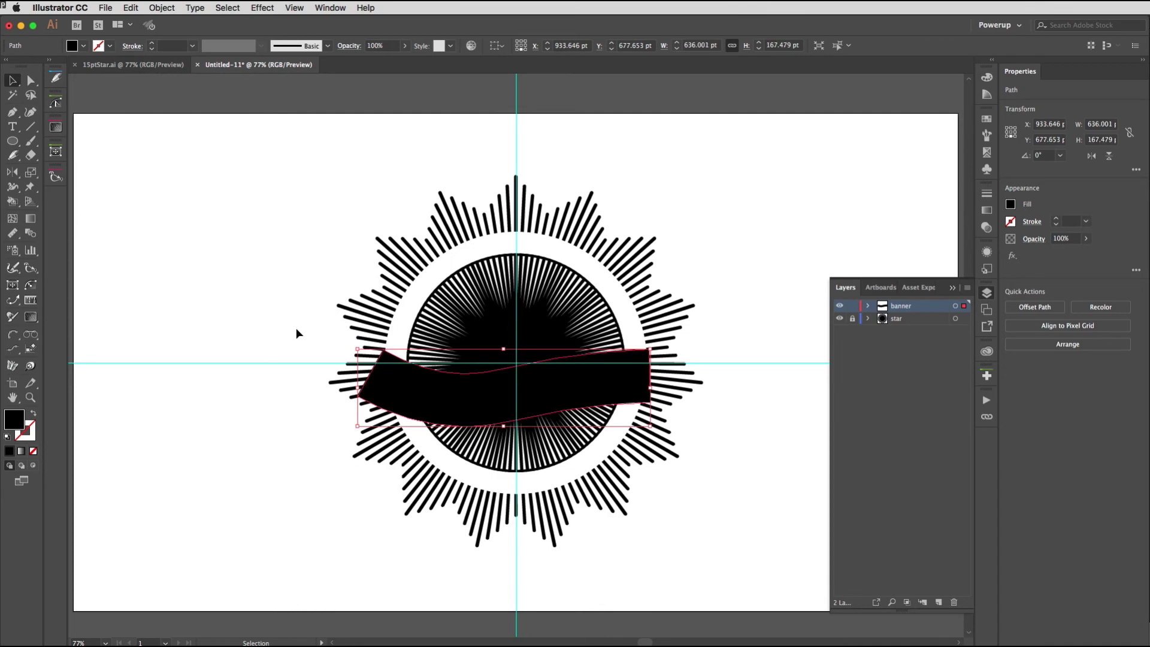
Fill the wavy banner shape with a light brown swatch.
{"action": "key", "text": "super+space"}
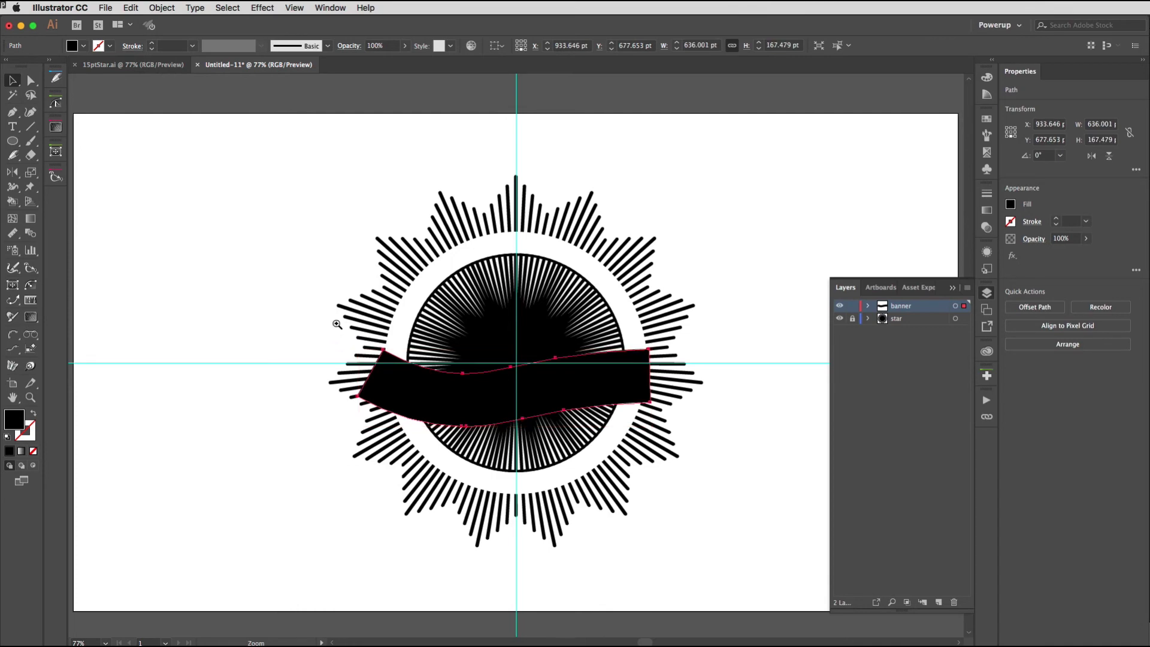
{"action": "left_click_drag", "start_coordinate": [339, 324], "coordinate": [692, 458]}
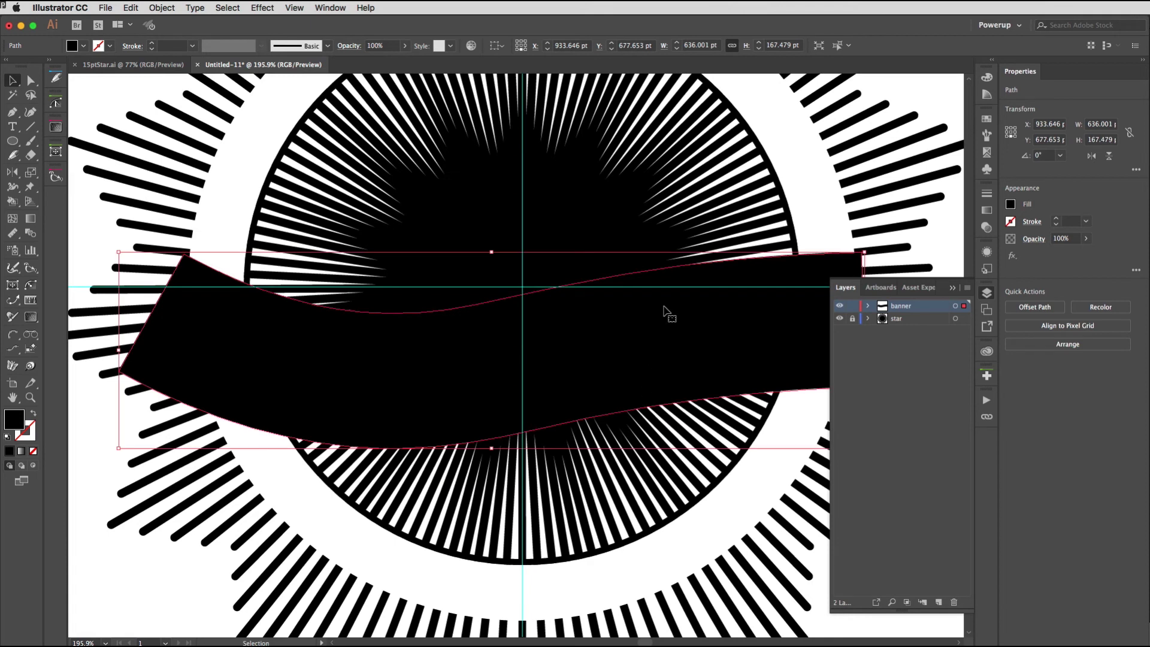
{"action": "left_click", "coordinate": [987, 293]}
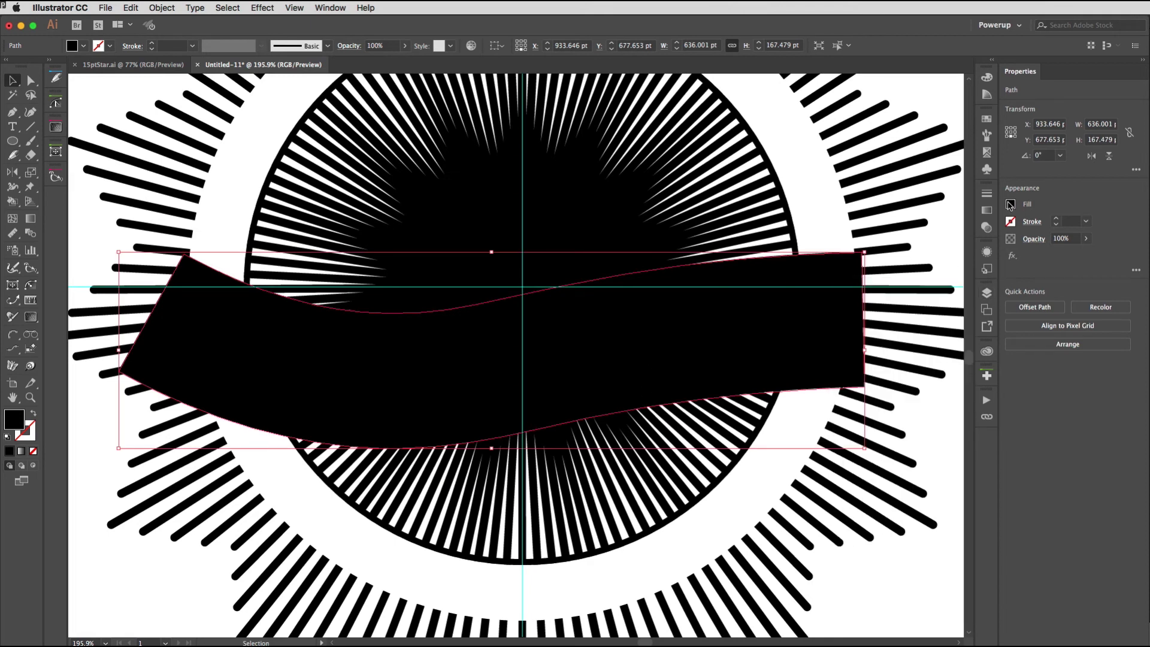
{"action": "left_click", "coordinate": [1010, 205]}
{"action": "left_click", "coordinate": [930, 263]}
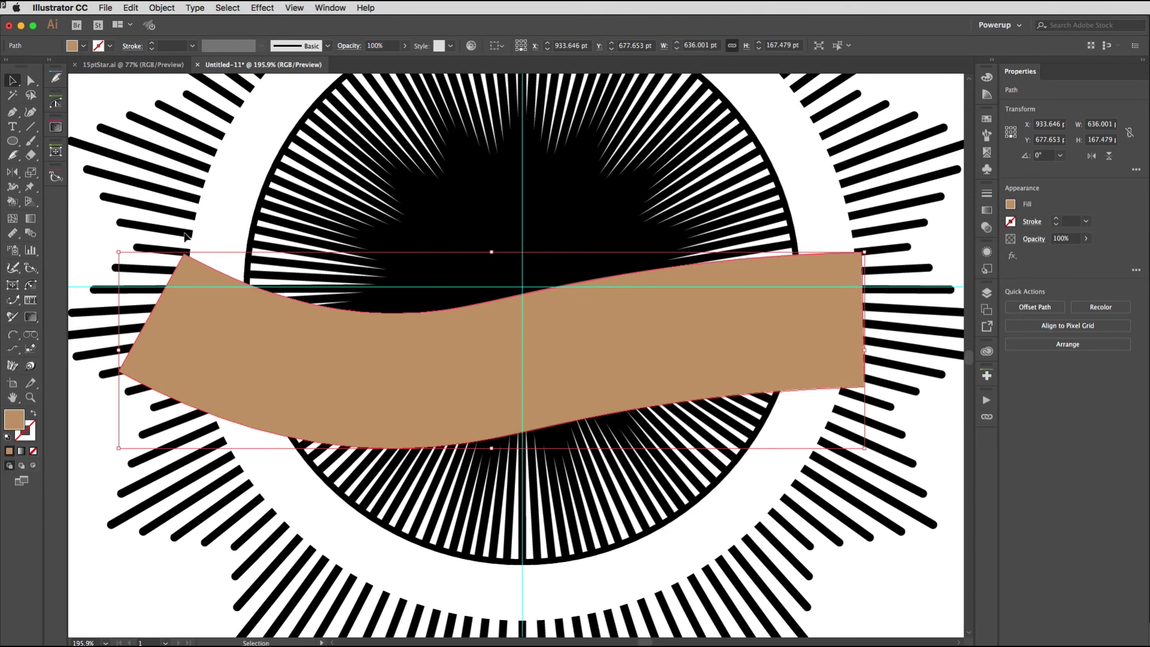
Add an anchor point midway along each banner end and pull both inward, about 45 pt right and 35 pt left, forming notched ends.
{"action": "key", "text": "p"}
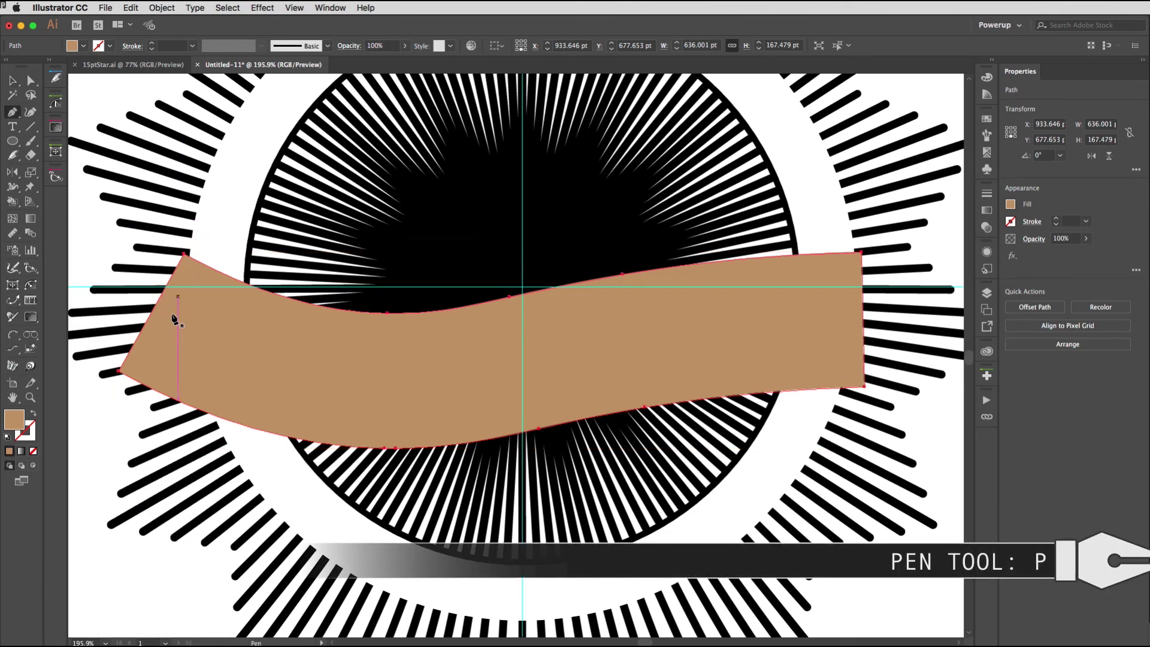
{"action": "left_click", "coordinate": [151, 312]}
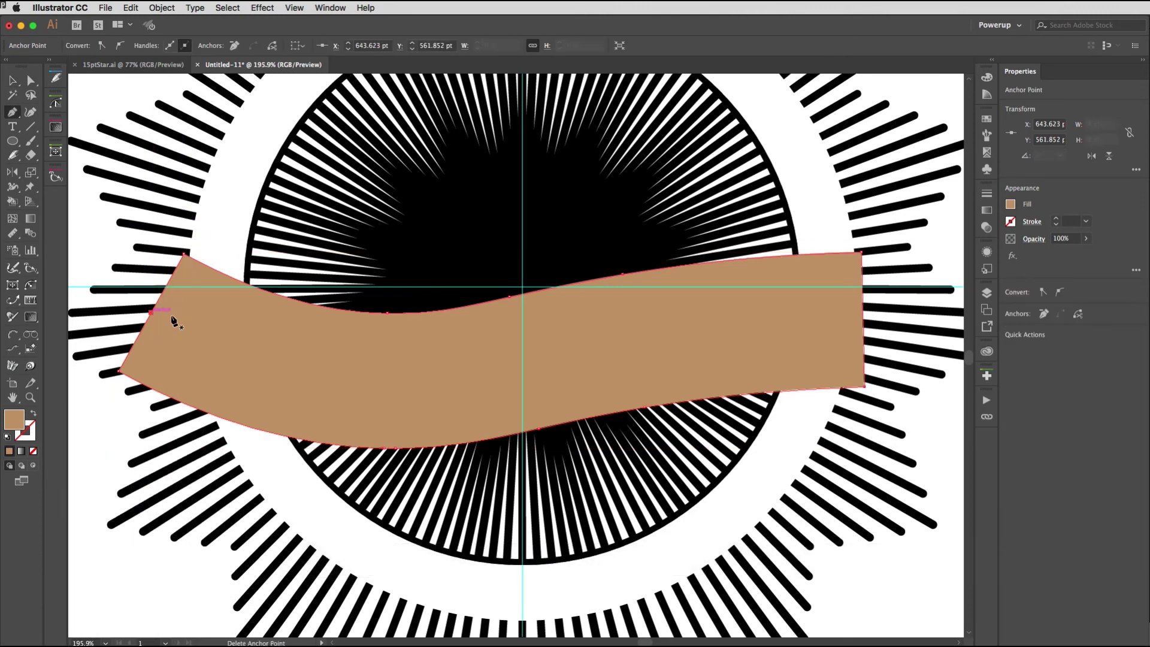
{"action": "left_click", "coordinate": [861, 320]}
{"action": "key", "text": "a"}
{"action": "left_click_drag", "start_coordinate": [861, 318], "coordinate": [809, 321]}
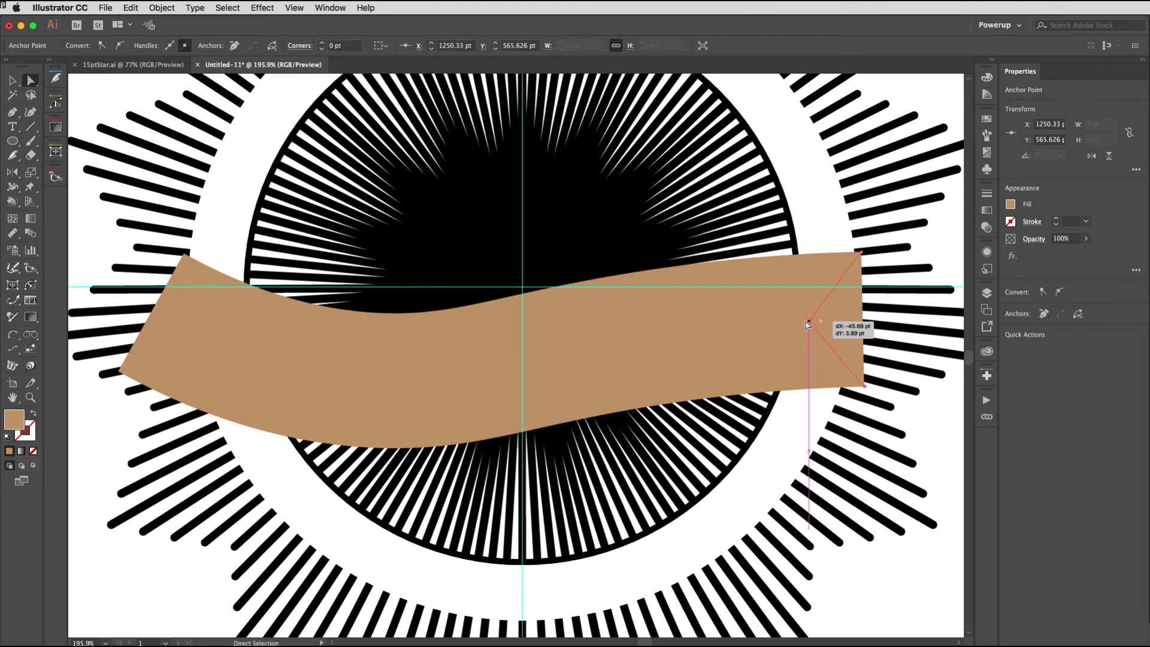
{"action": "left_click_drag", "start_coordinate": [152, 313], "coordinate": [191, 333]}
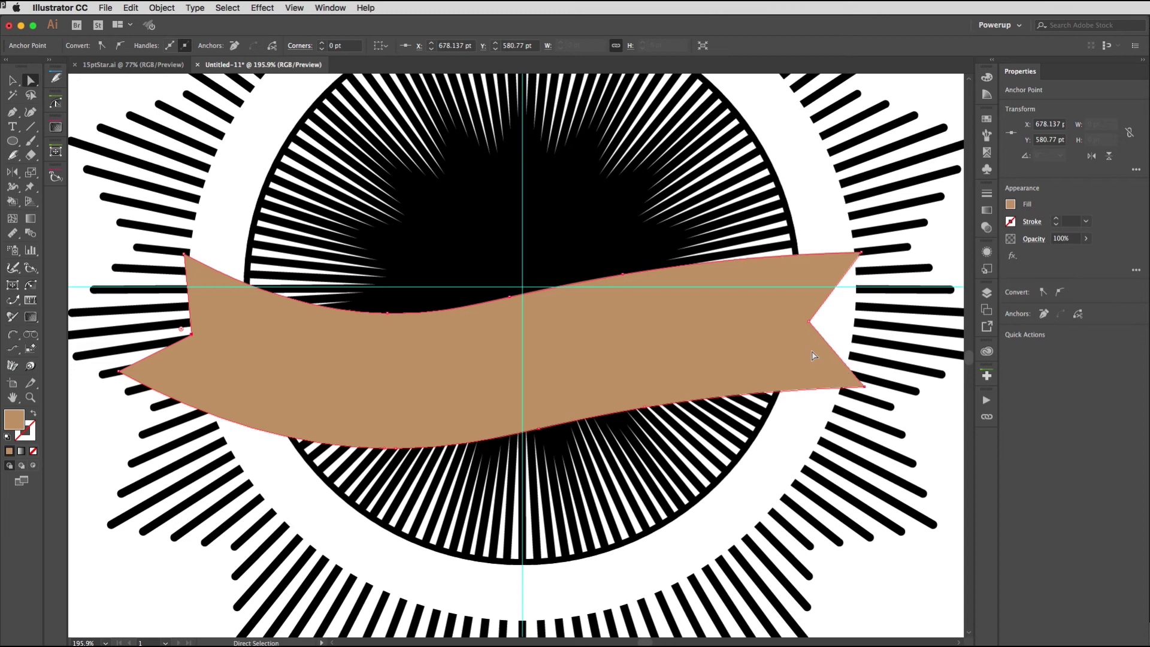
Bend the straight edges of both banner end notches into gentle curves with the Anchor Point tool.
{"action": "left_click", "coordinate": [12, 113]}
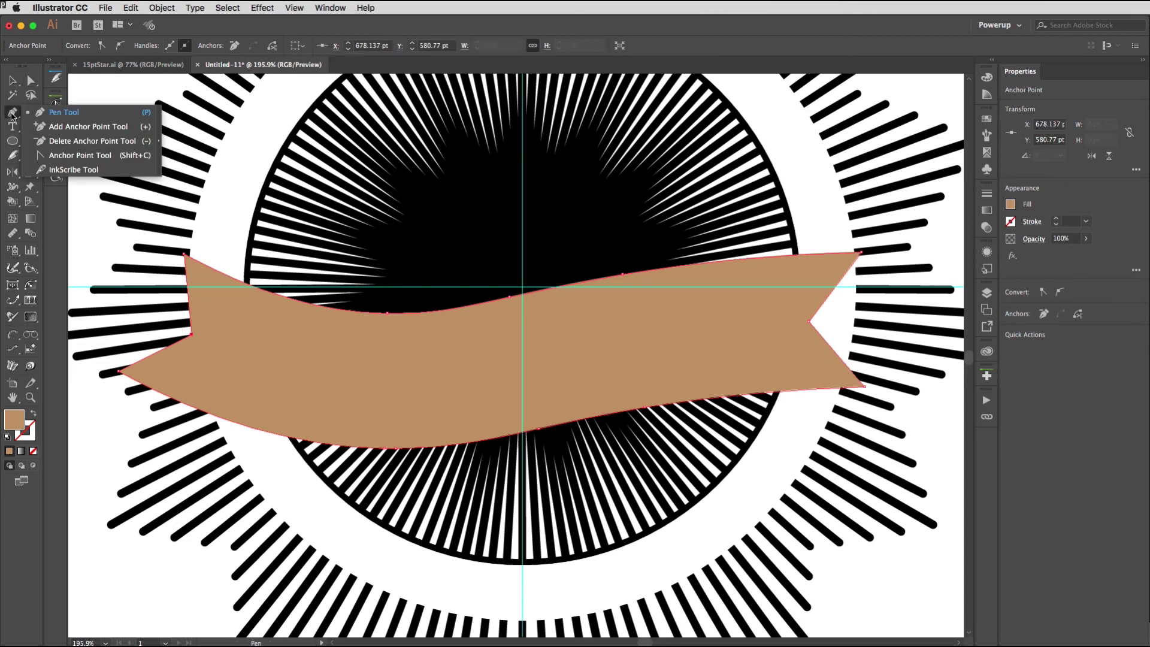
{"action": "left_click", "coordinate": [59, 157]}
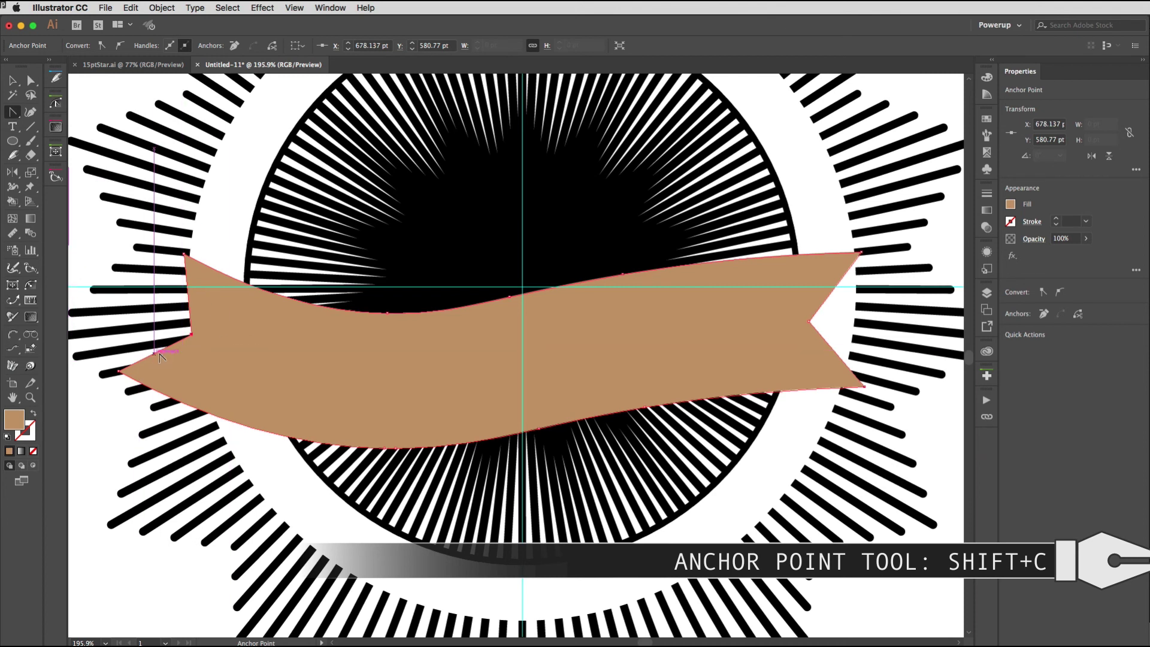
{"action": "left_click_drag", "start_coordinate": [157, 351], "coordinate": [162, 354]}
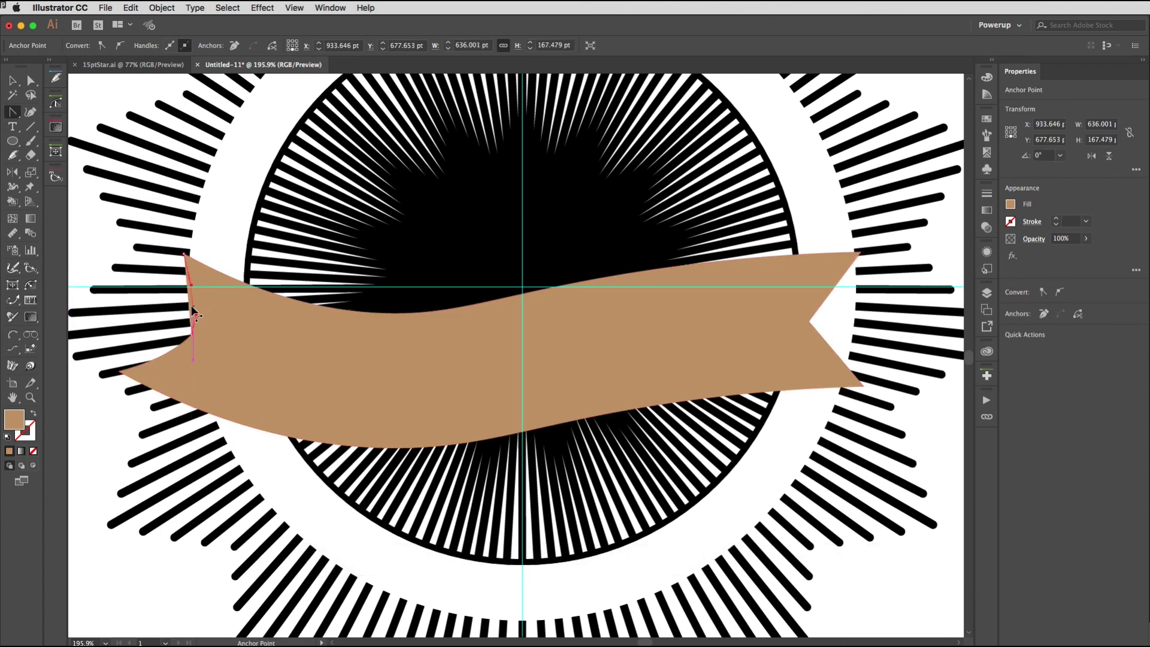
{"action": "left_click_drag", "start_coordinate": [191, 304], "coordinate": [196, 299]}
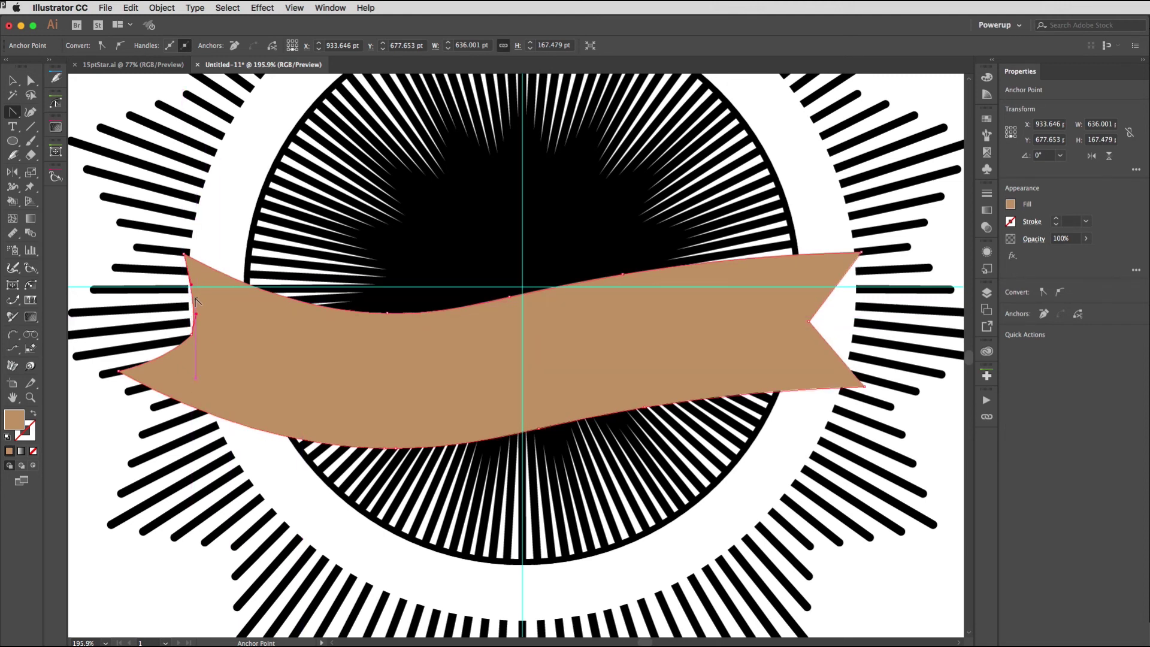
{"action": "key", "text": "super+z"}
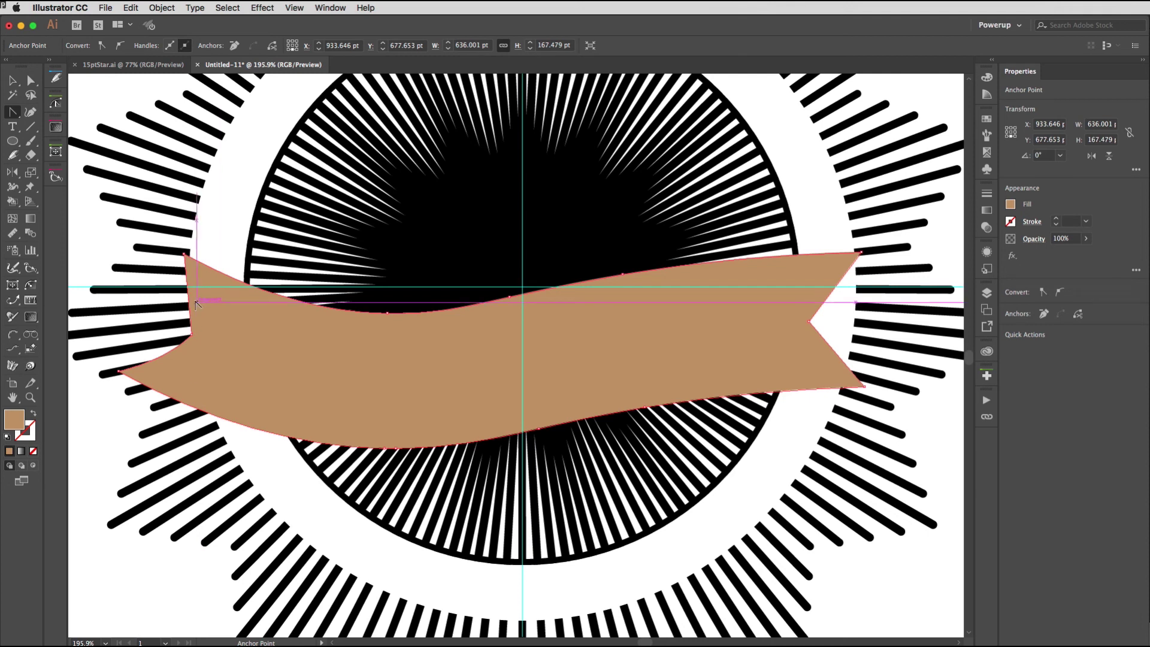
{"action": "left_click_drag", "start_coordinate": [189, 300], "coordinate": [186, 313]}
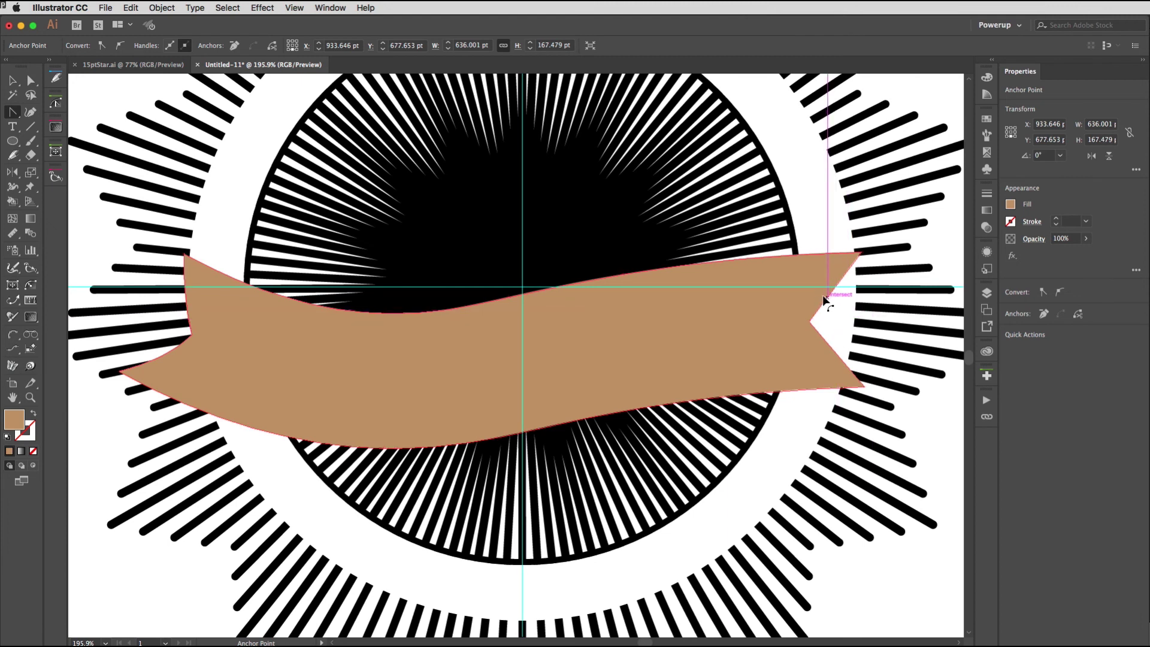
{"action": "left_click_drag", "start_coordinate": [822, 295], "coordinate": [819, 297]}
{"action": "left_click_drag", "start_coordinate": [825, 344], "coordinate": [830, 345]}
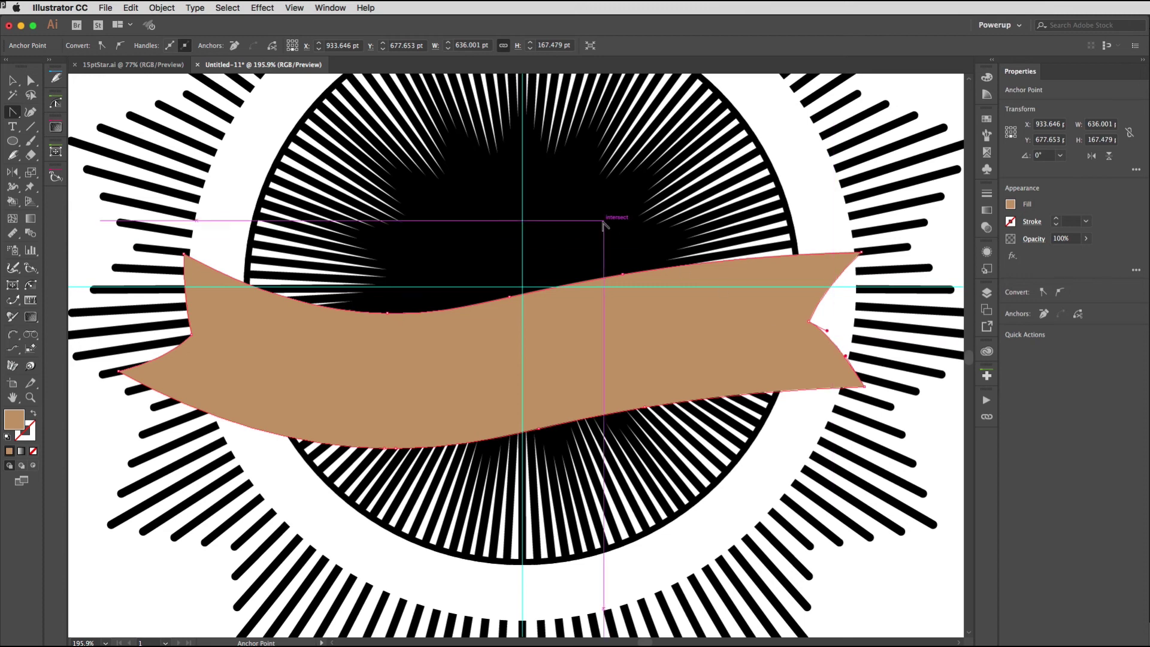
Paste the copied original wavy path in front of the banner and remove its stroke, leaving no fill or stroke.
{"action": "key", "text": "v"}
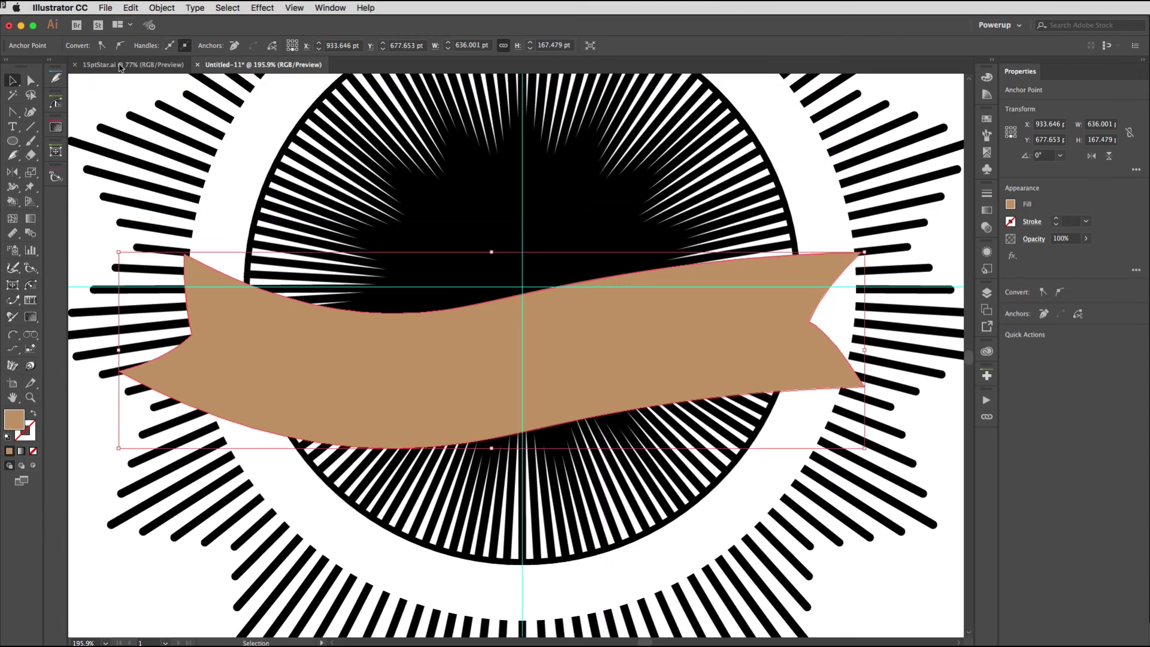
{"action": "left_click", "coordinate": [130, 8]}
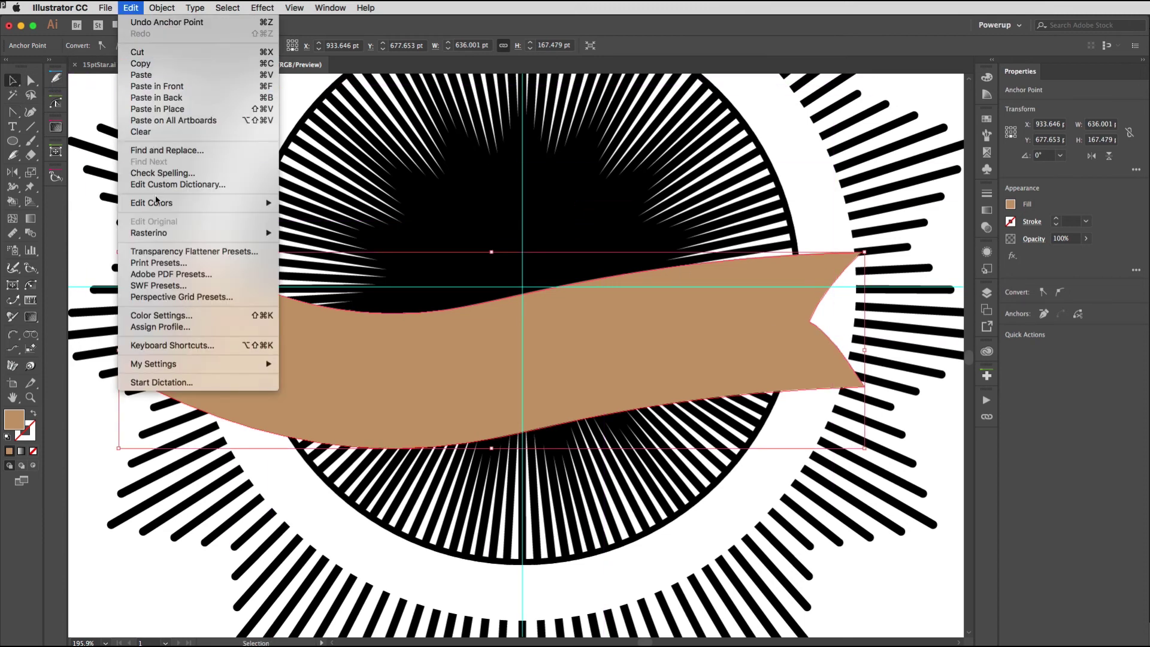
{"action": "left_click", "coordinate": [168, 86]}
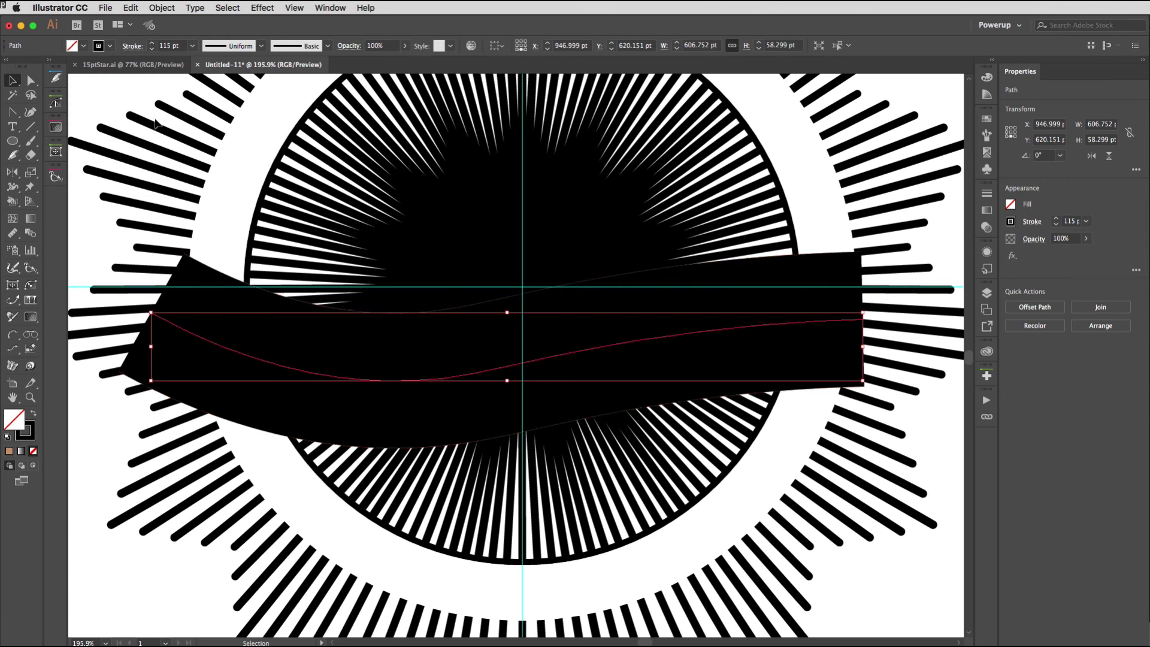
{"action": "left_click", "coordinate": [73, 46]}
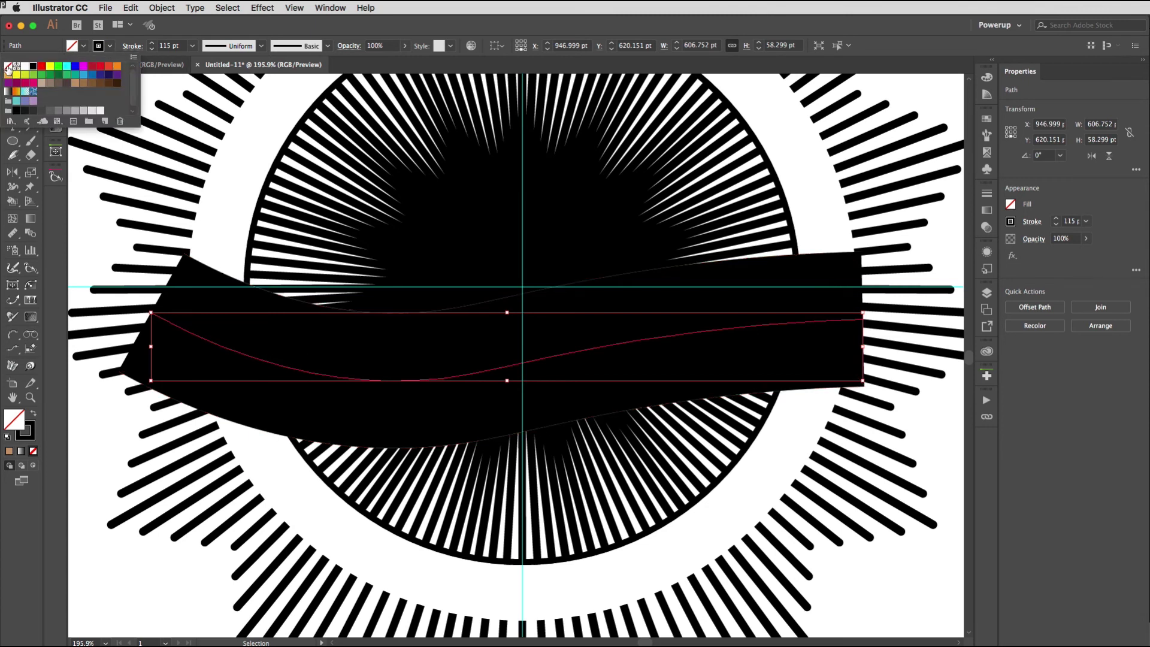
{"action": "left_click", "coordinate": [8, 66]}
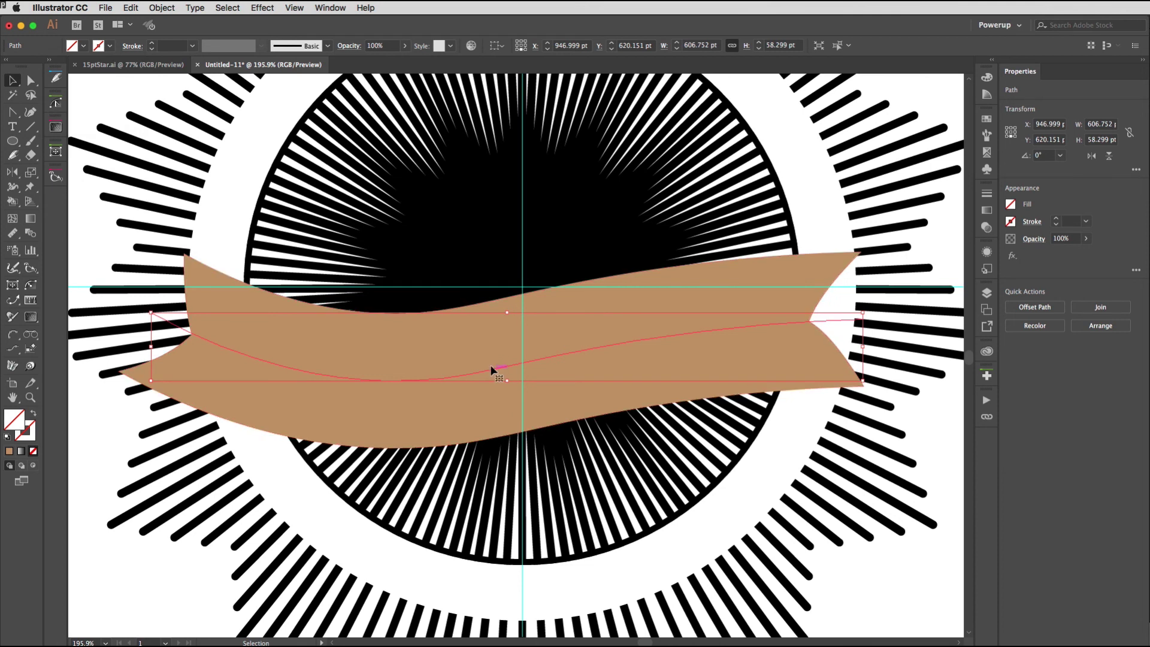
Nudge the pasted wavy path down about 37 pt so it runs along the lower part of the banner.
{"action": "key", "text": "Down"}
{"action": "key", "text": "Down"}
{"action": "key", "text": "Down"}
{"action": "key", "text": "Down"}
{"action": "key", "text": "Down"}
{"action": "key", "text": "Down"}
{"action": "key", "text": "Down"}
{"action": "key", "text": "Down"}
{"action": "key", "text": "Down"}
{"action": "key", "text": "Down"}
{"action": "key", "text": "Down"}
{"action": "key", "text": "Down"}
{"action": "key", "text": "Down"}
{"action": "key", "text": "Down"}
{"action": "key", "text": "Down"}
{"action": "key", "text": "Down"}
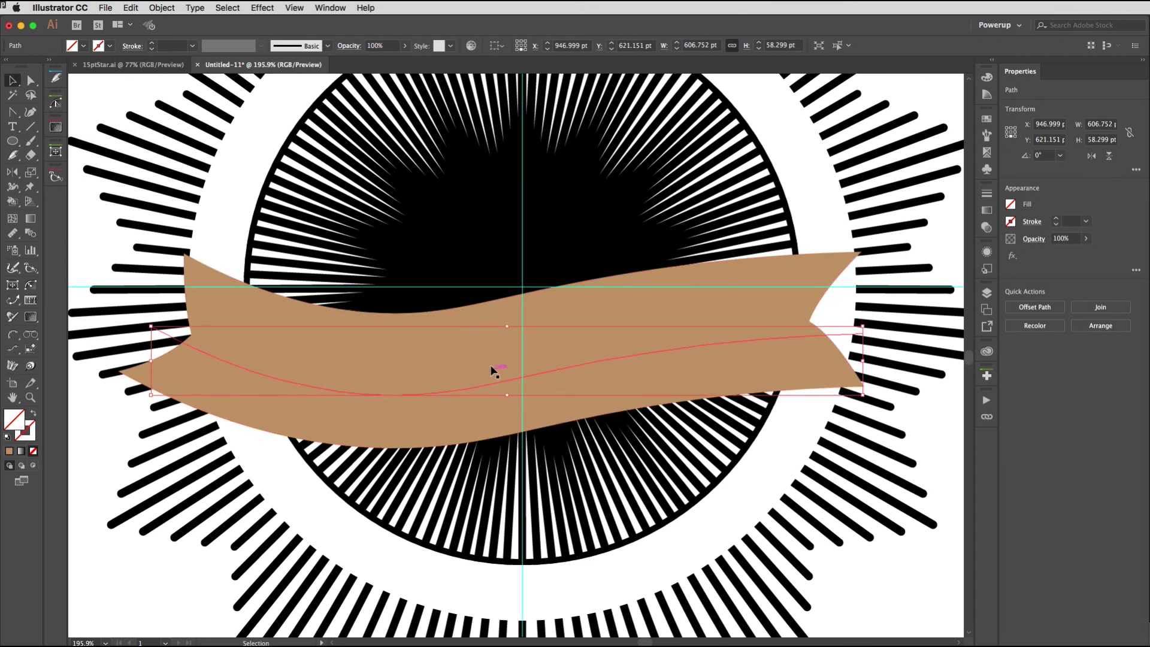
{"action": "key", "text": "Down"}
{"action": "key", "text": "Down"}
{"action": "key", "text": "Down"}
{"action": "key", "text": "Down"}
{"action": "key", "text": "Down"}
{"action": "key", "text": "Down"}
{"action": "key", "text": "Down"}
{"action": "key", "text": "Down"}
{"action": "key", "text": "Down"}
{"action": "key", "text": "Down"}
{"action": "key", "text": "Down"}
{"action": "key", "text": "Down"}
{"action": "key", "text": "Down"}
{"action": "key", "text": "Down"}
{"action": "key", "text": "Down"}
{"action": "key", "text": "Down"}
{"action": "key", "text": "Down"}
{"action": "key", "text": "Down"}
{"action": "key", "text": "Down"}
{"action": "key", "text": "Down"}
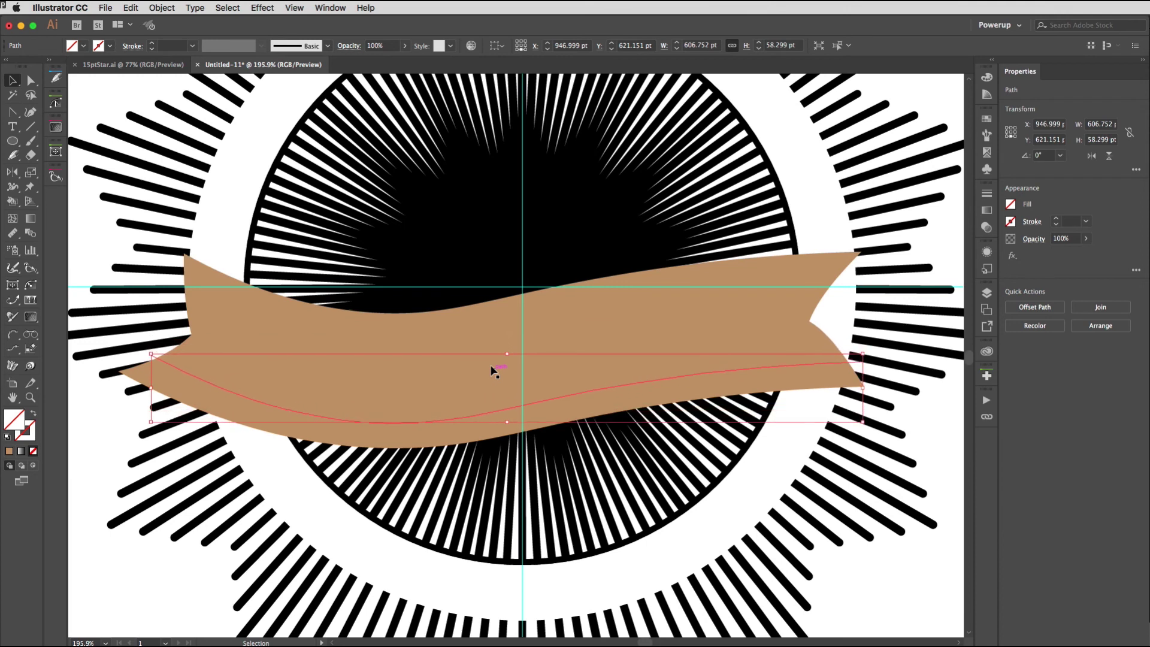
{"action": "key", "text": "Up"}
{"action": "key", "text": "Up"}
{"action": "key", "text": "Up"}
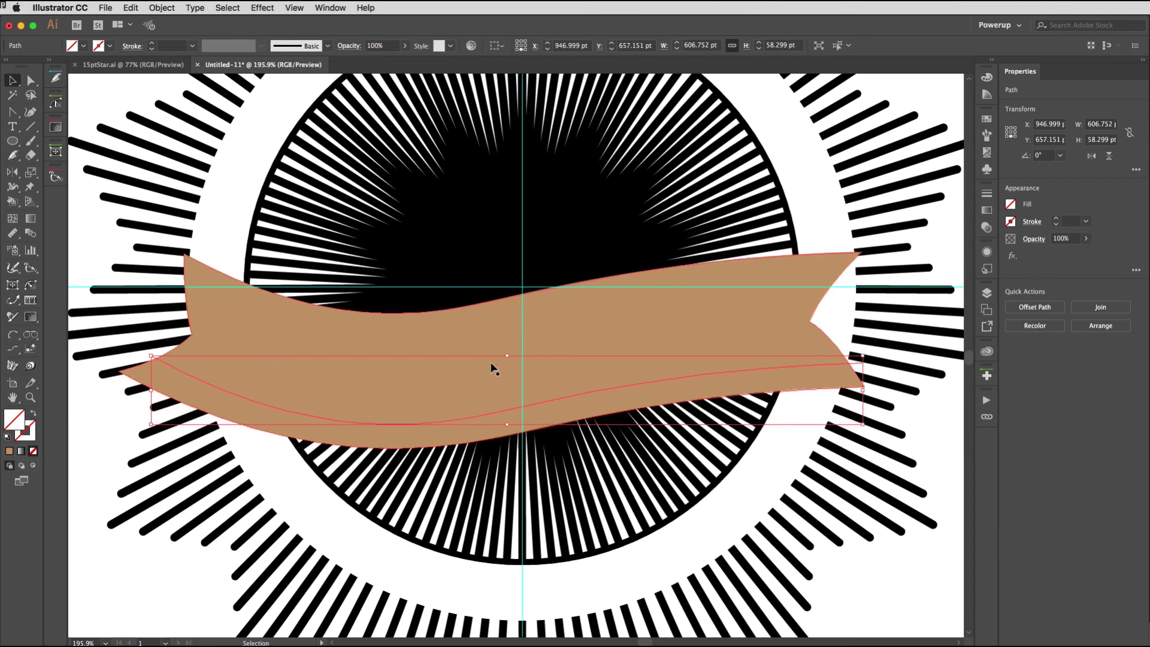
Convert the unstroked wavy path into a type path with placeholder text, then finish text editing.
{"action": "key", "text": "t"}
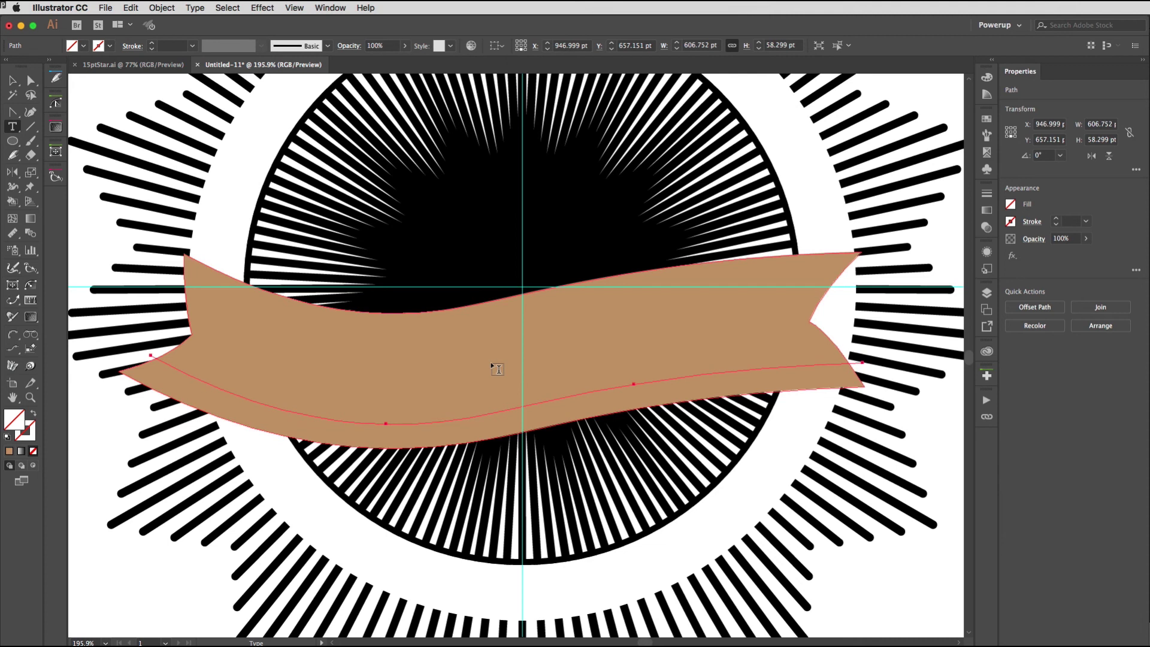
{"action": "left_click", "coordinate": [488, 412]}
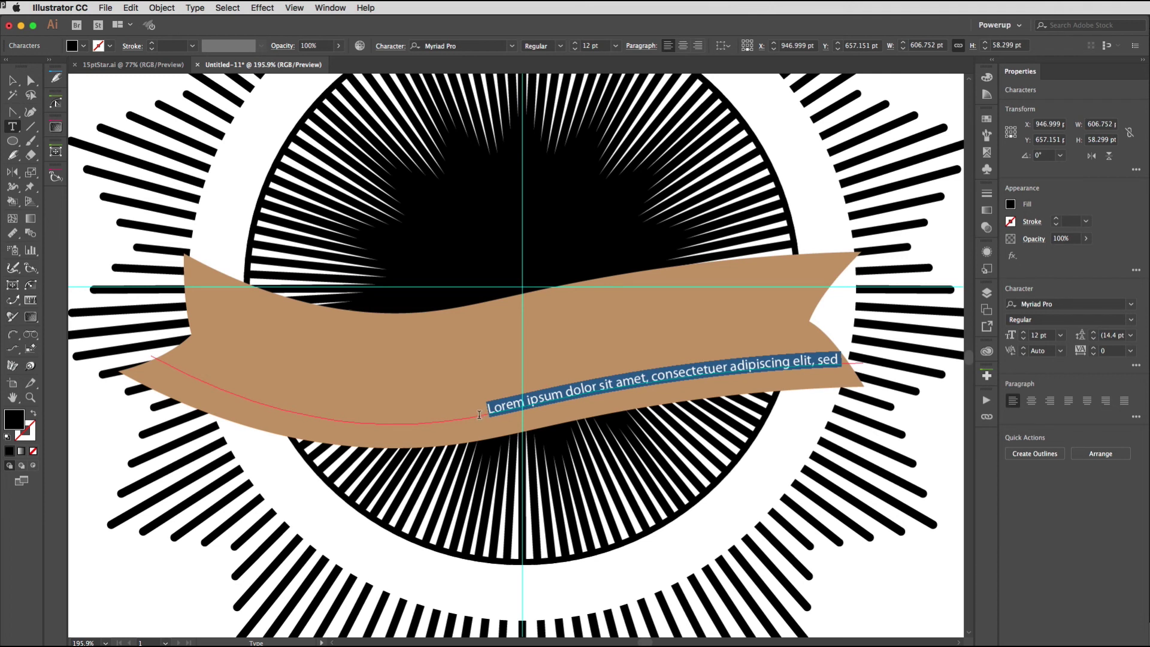
{"action": "left_click", "coordinate": [13, 126]}
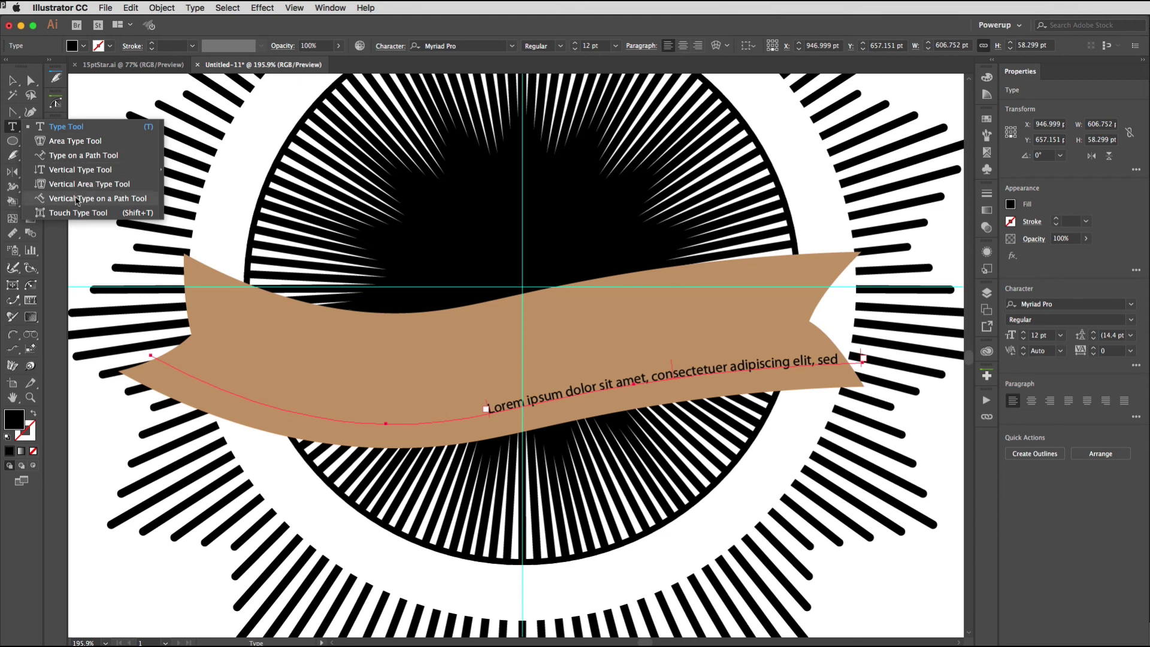
{"action": "left_click", "coordinate": [13, 128]}
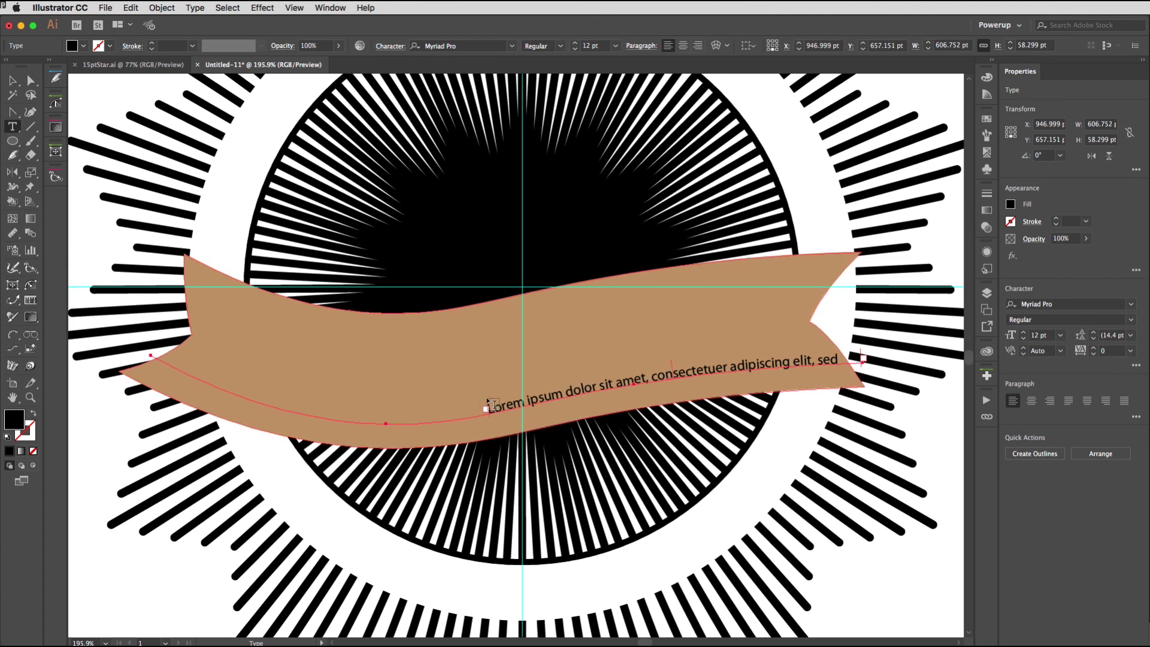
{"action": "key", "text": "Escape"}
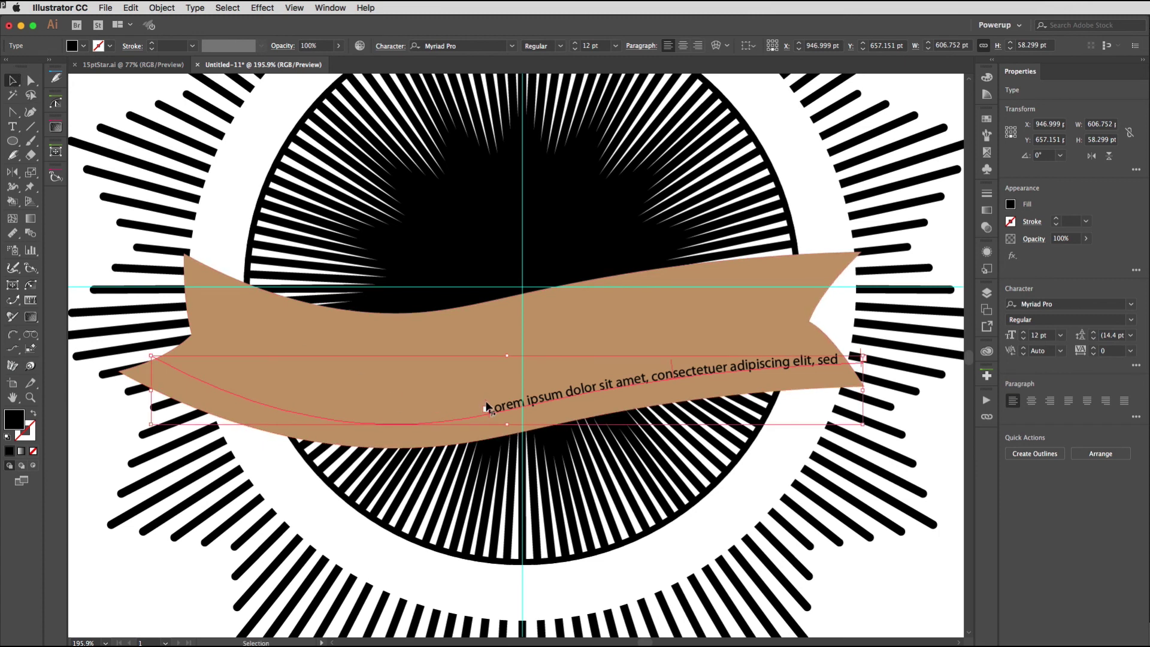
Move the path text's start and end brackets just inside the banner's notched ends and center-align the text.
{"action": "mouse_move", "coordinate": [484, 408]}
{"action": "left_mouse_down"}
{"action": "mouse_move", "coordinate": [293, 387]}
{"action": "mouse_move", "coordinate": [192, 356]}
{"action": "left_mouse_up"}
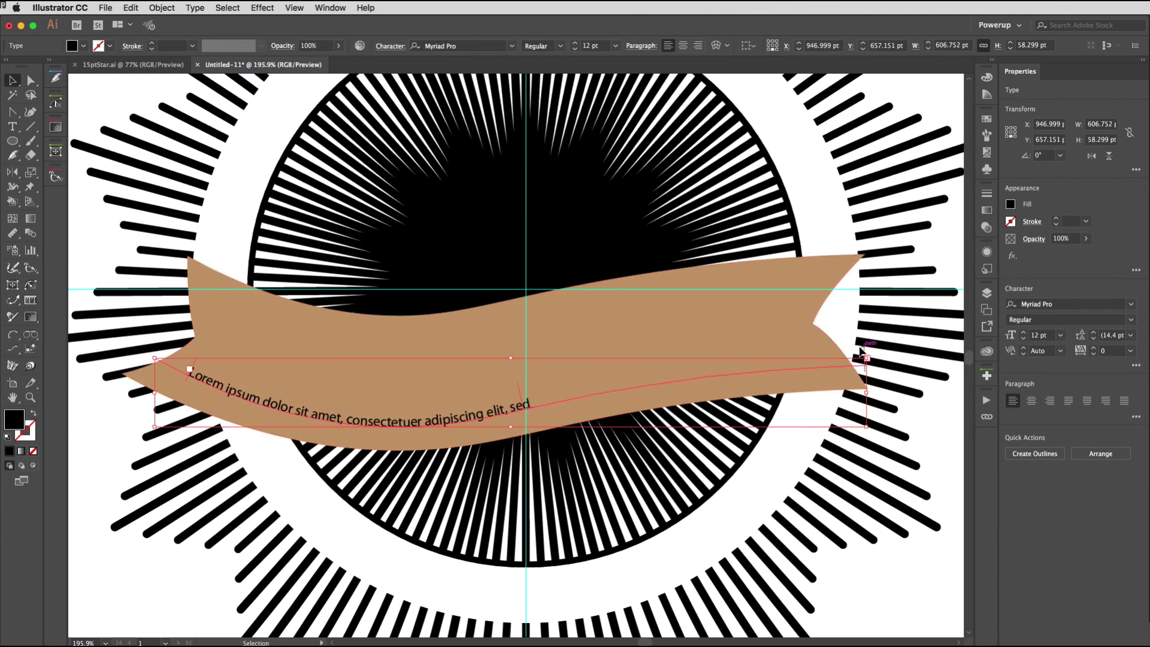
{"action": "left_click_drag", "start_coordinate": [851, 358], "coordinate": [799, 357]}
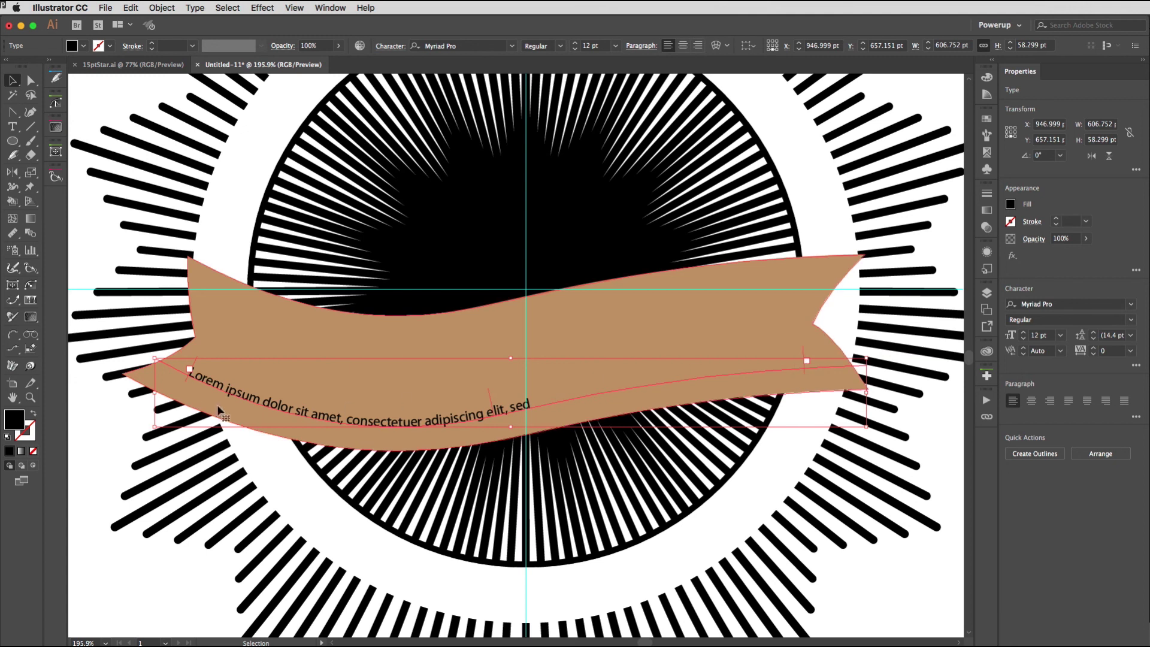
{"action": "left_click_drag", "start_coordinate": [194, 364], "coordinate": [199, 368]}
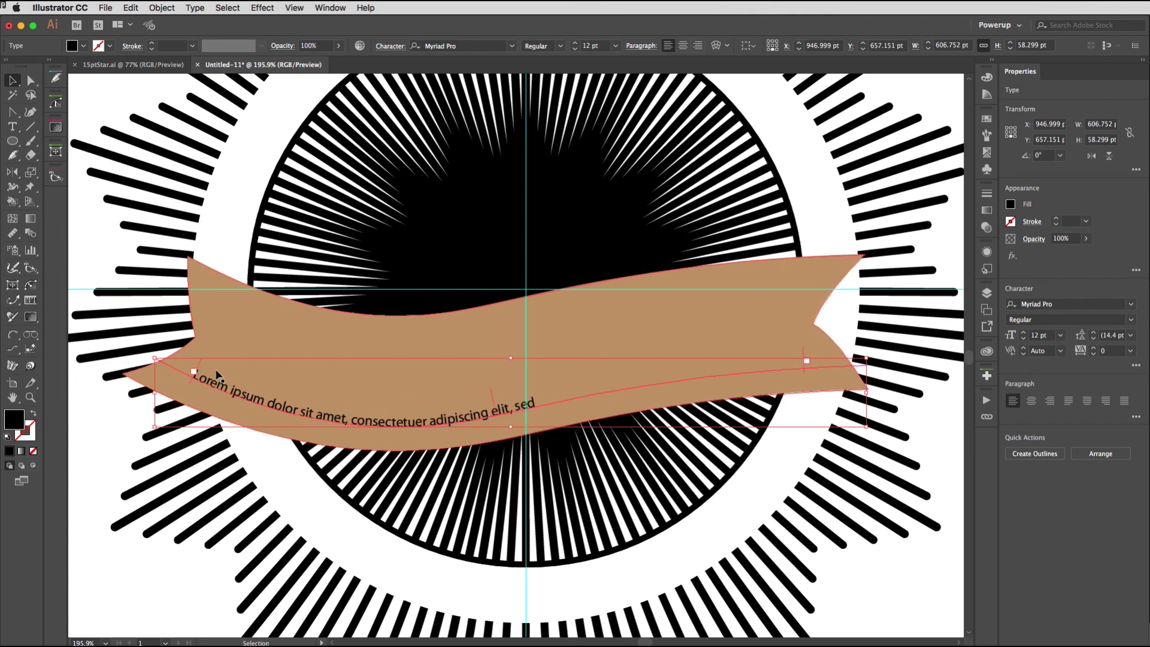
{"action": "left_click", "coordinate": [683, 45]}
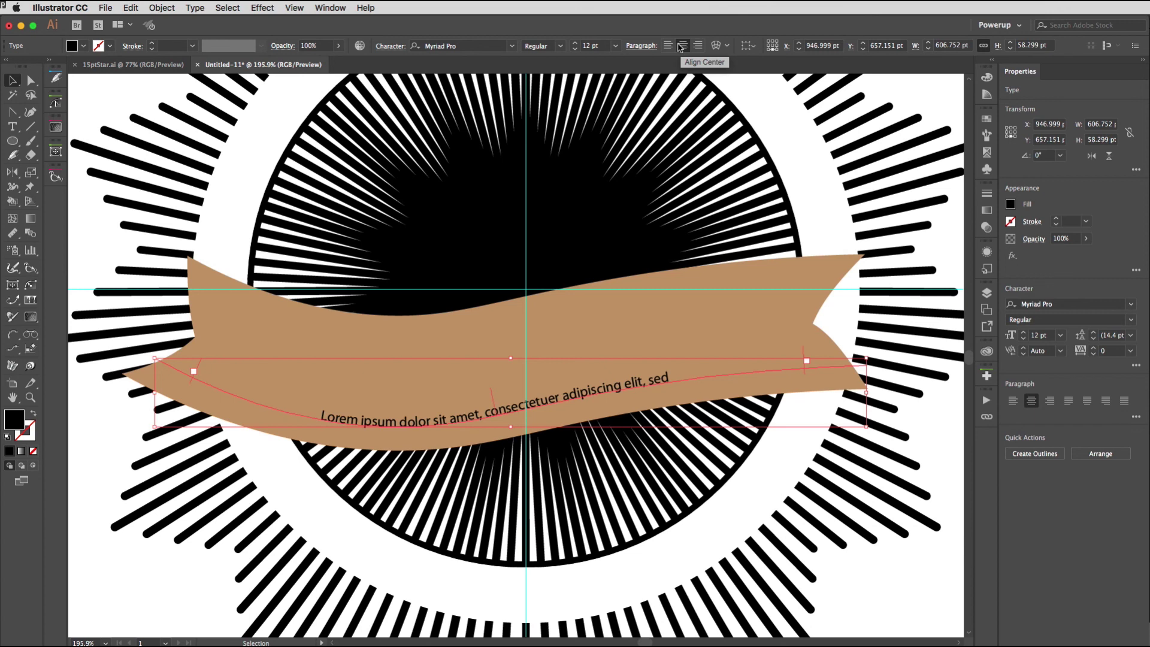
Replace the placeholder text on the path with "Special Awards Issue" and select all of it.
{"action": "triple_click", "coordinate": [458, 412]}
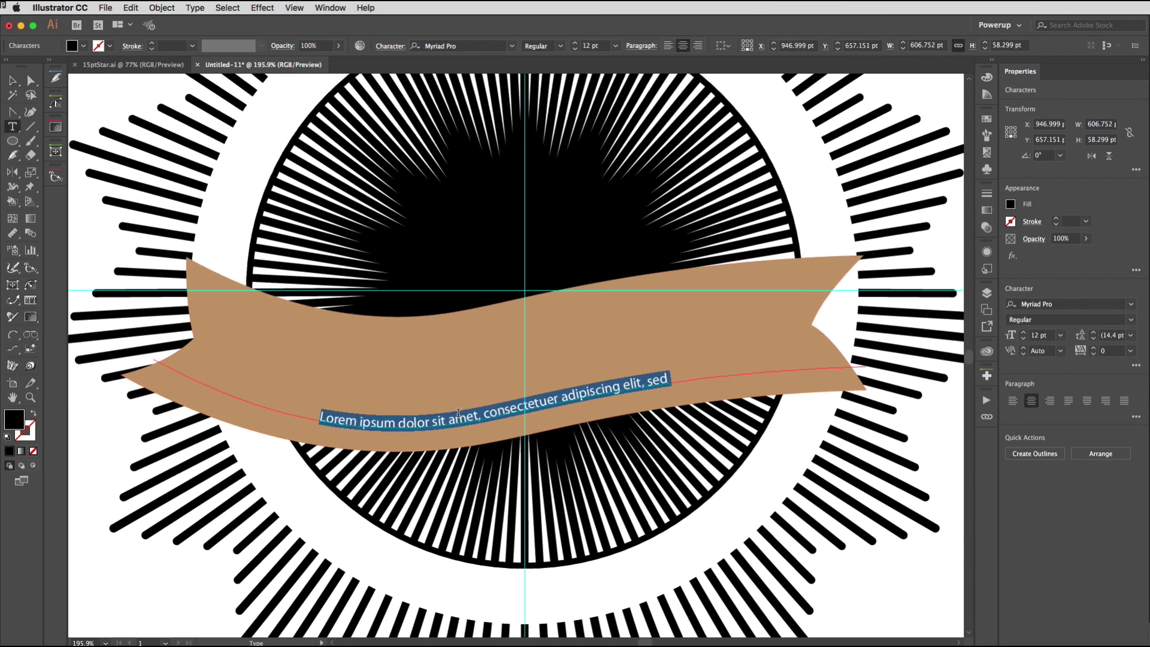
{"action": "type", "text": "Special"}
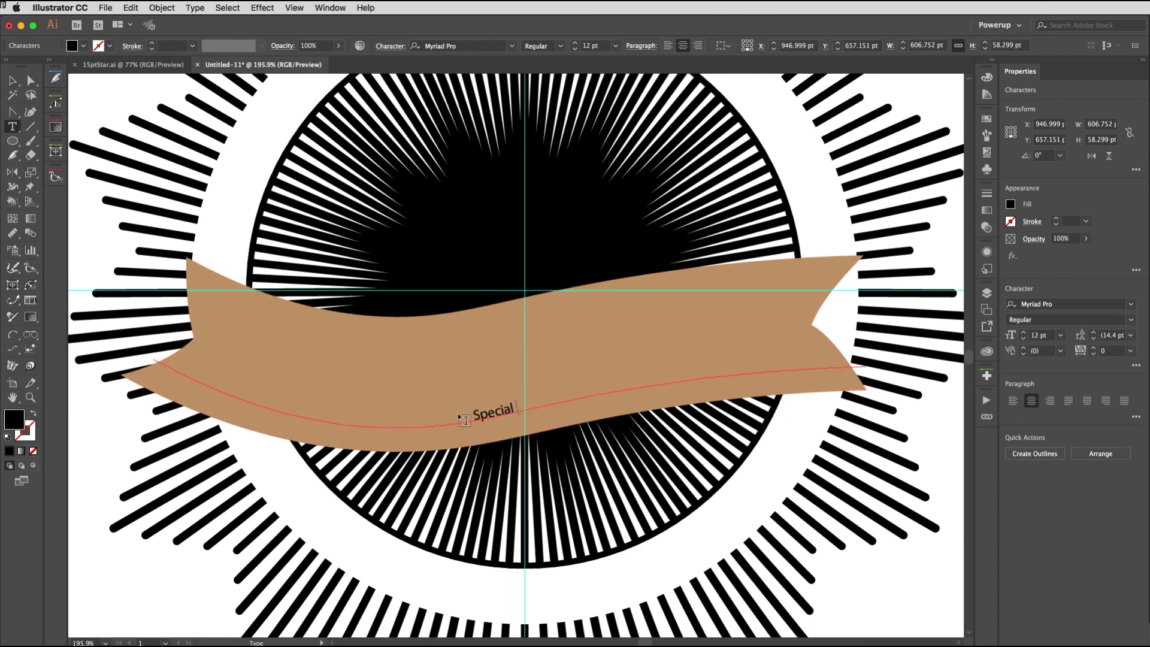
{"action": "type", "text": " Awards Issue"}
{"action": "key", "text": "super+a"}
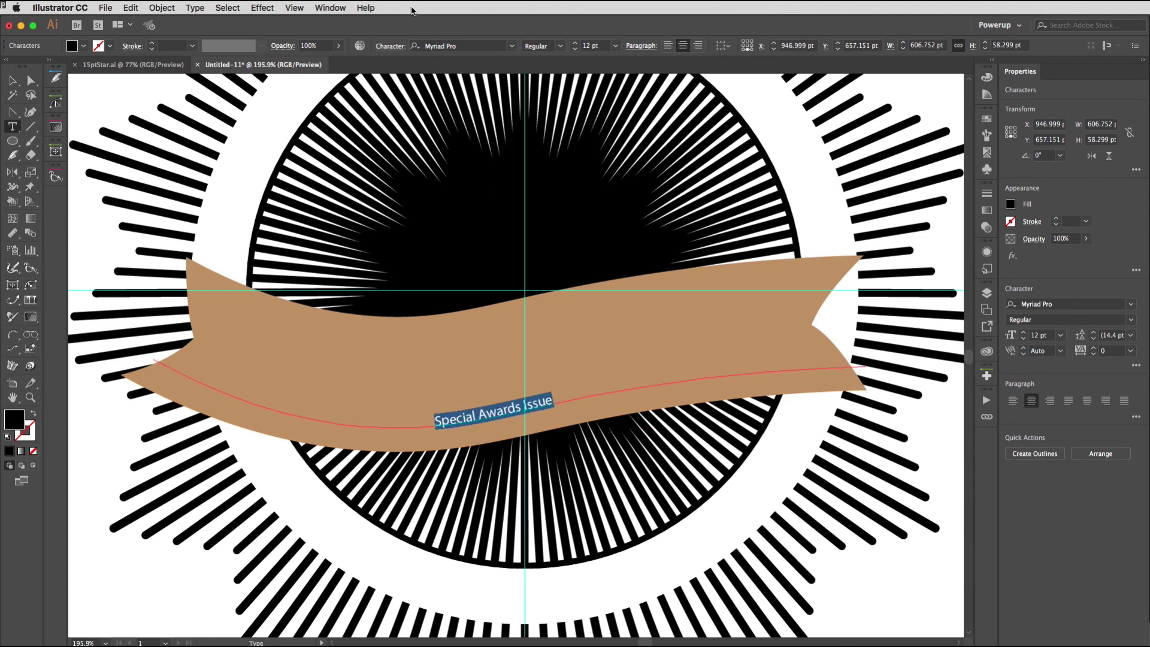
Set the selected banner text in the Savoye LET Plain:1.0 font at 83 pt, then finish text editing and deselect it.
{"action": "left_click", "coordinate": [511, 46]}
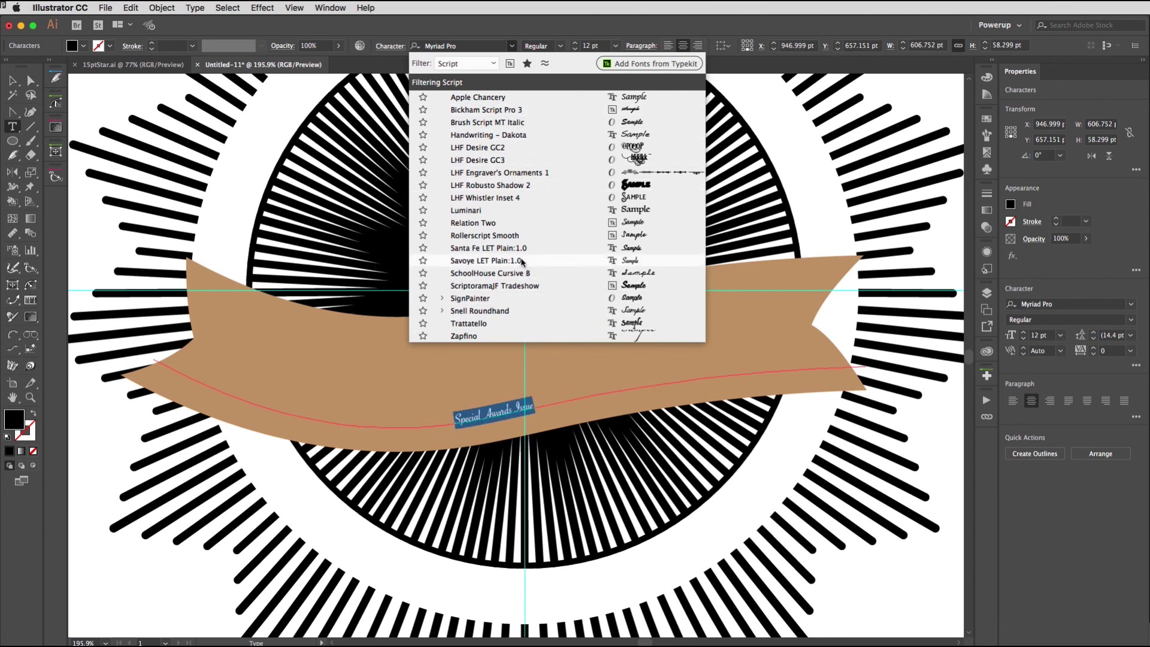
{"action": "left_click", "coordinate": [521, 262]}
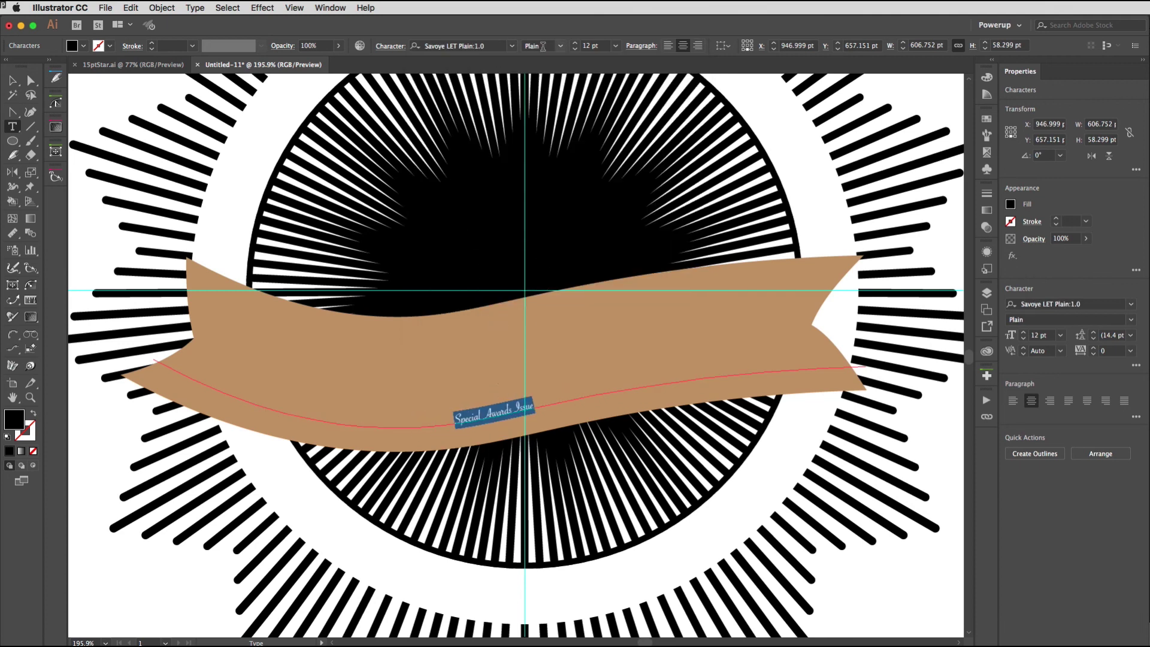
{"action": "scroll", "coordinate": [593, 47], "scroll_direction": "up", "scroll_amount": 20}
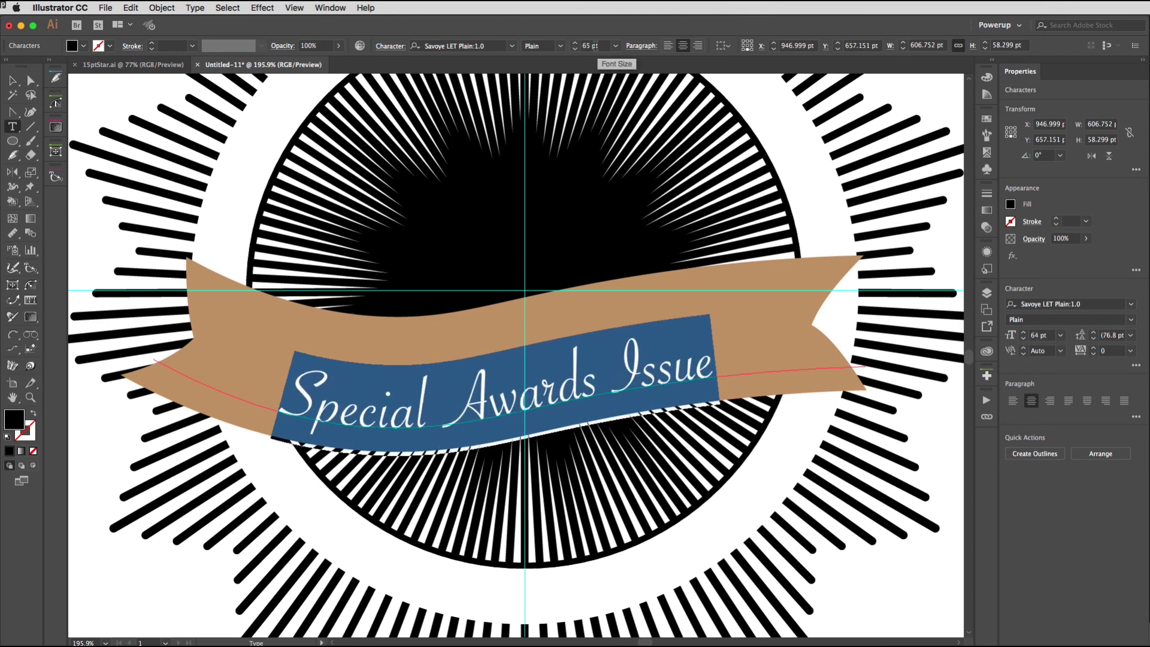
{"action": "scroll", "coordinate": [593, 46], "scroll_direction": "up", "scroll_amount": 20}
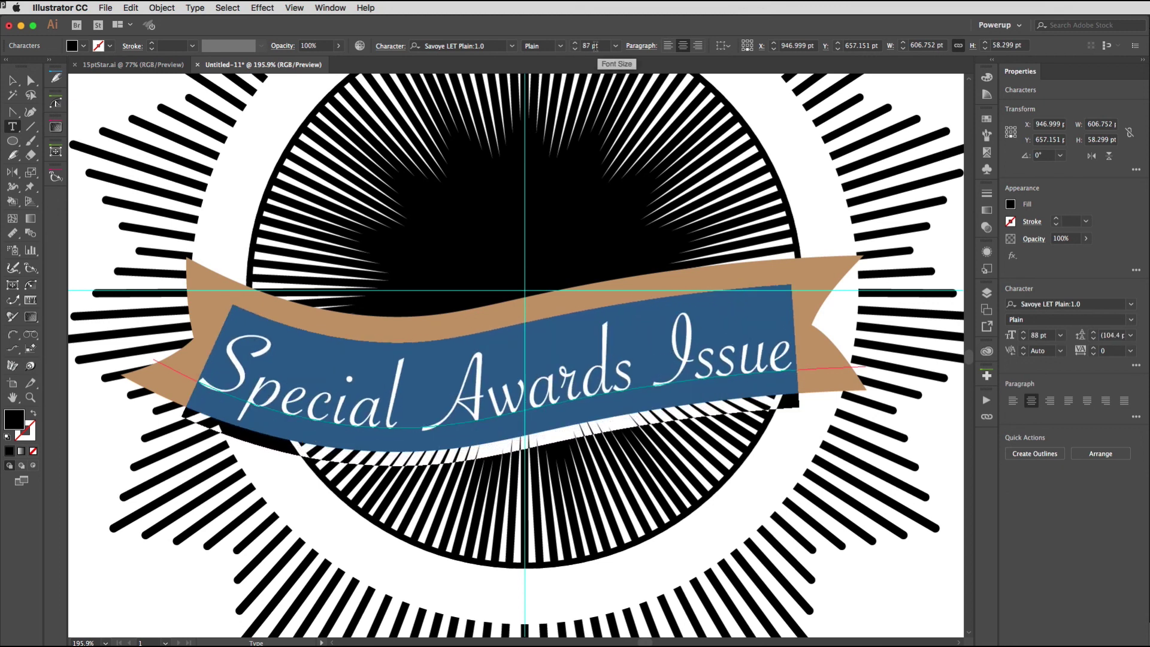
{"action": "scroll", "coordinate": [595, 46], "scroll_direction": "down", "scroll_amount": 4}
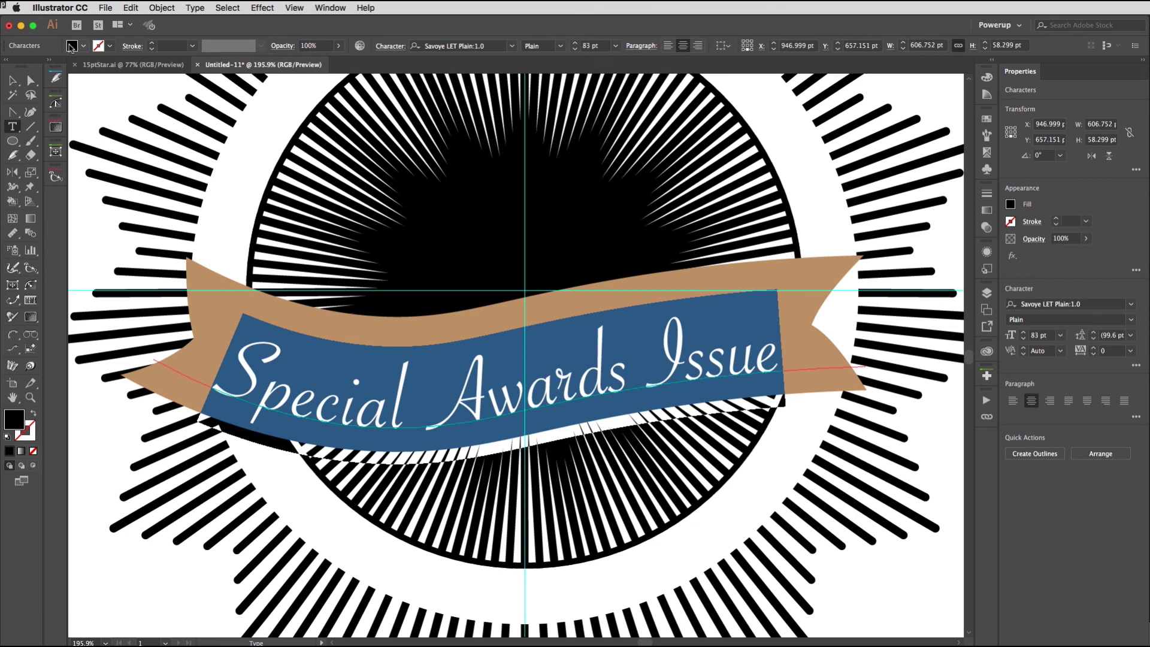
{"action": "left_click", "coordinate": [12, 80]}
{"action": "left_click", "coordinate": [88, 84]}
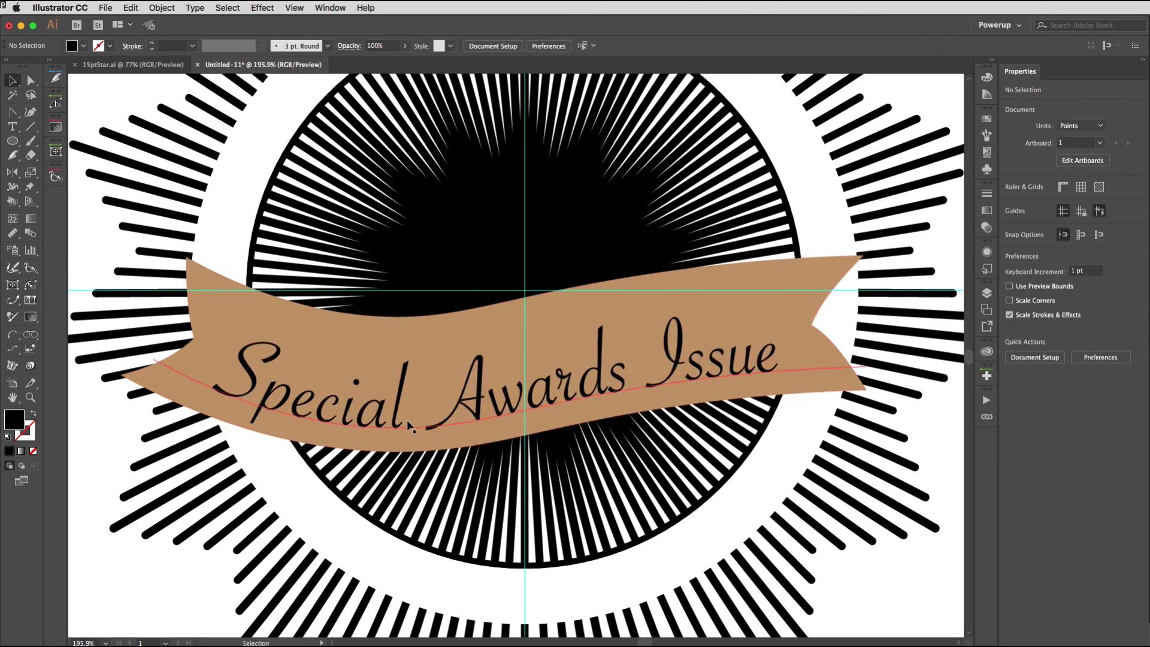
Nudge the curved banner text up about 12 pt to center it vertically within the banner, then deselect it.
{"action": "scroll", "coordinate": [412, 427], "scroll_direction": "up", "scroll_amount": 1}
{"action": "left_click", "coordinate": [430, 428]}
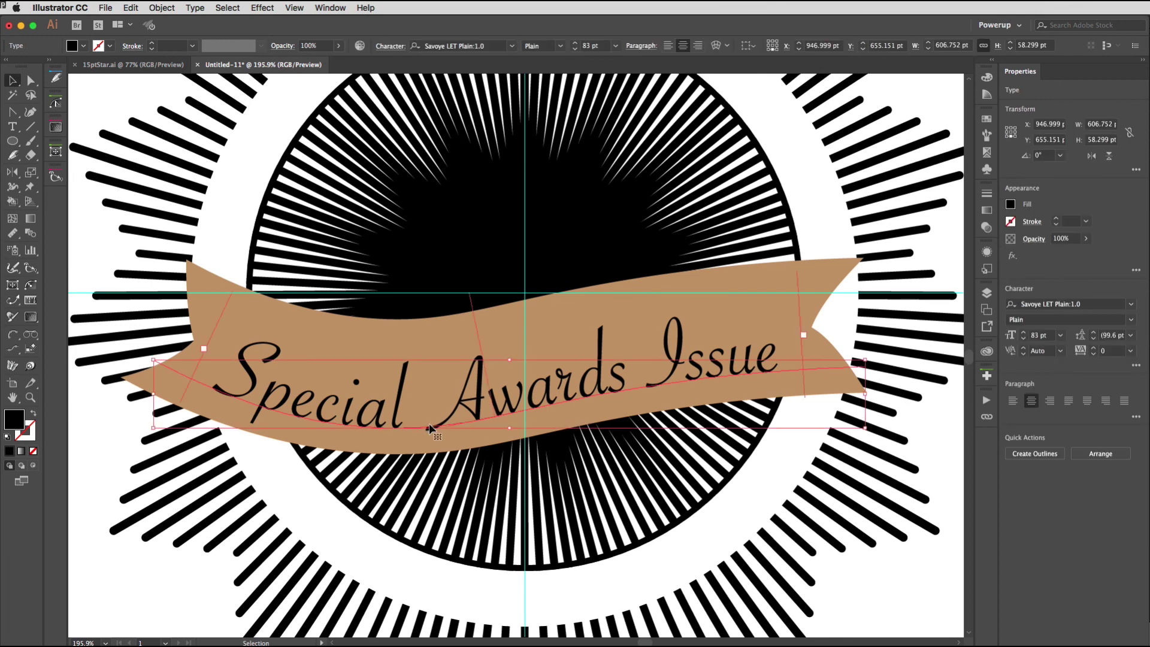
{"action": "key", "text": "Up"}
{"action": "key", "text": "Up"}
{"action": "key", "text": "Up"}
{"action": "key", "text": "Up"}
{"action": "key", "text": "Up"}
{"action": "key", "text": "Up"}
{"action": "key", "text": "Up"}
{"action": "key", "text": "Up"}
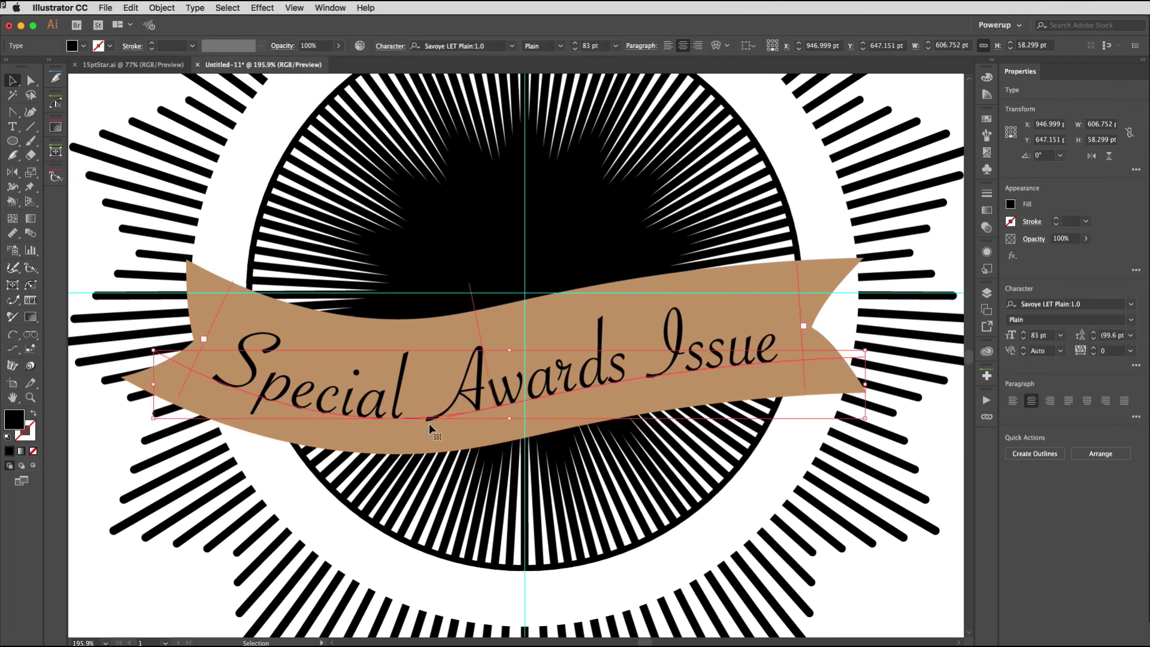
{"action": "key", "text": "Up"}
{"action": "key", "text": "Up"}
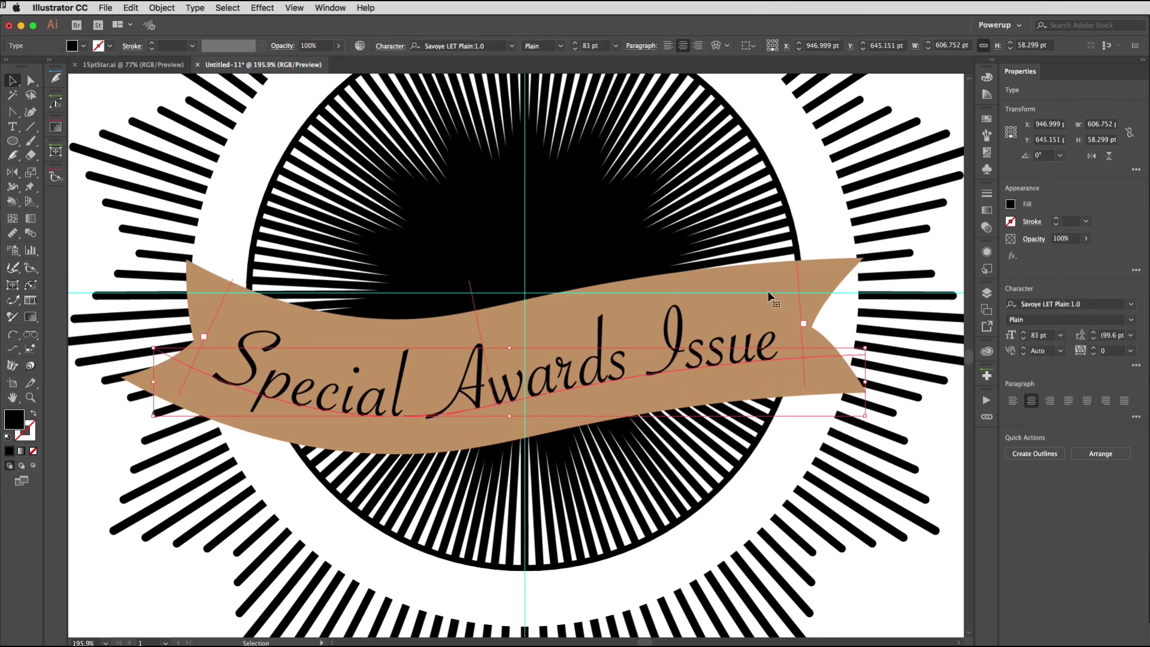
{"action": "left_click", "coordinate": [925, 95]}
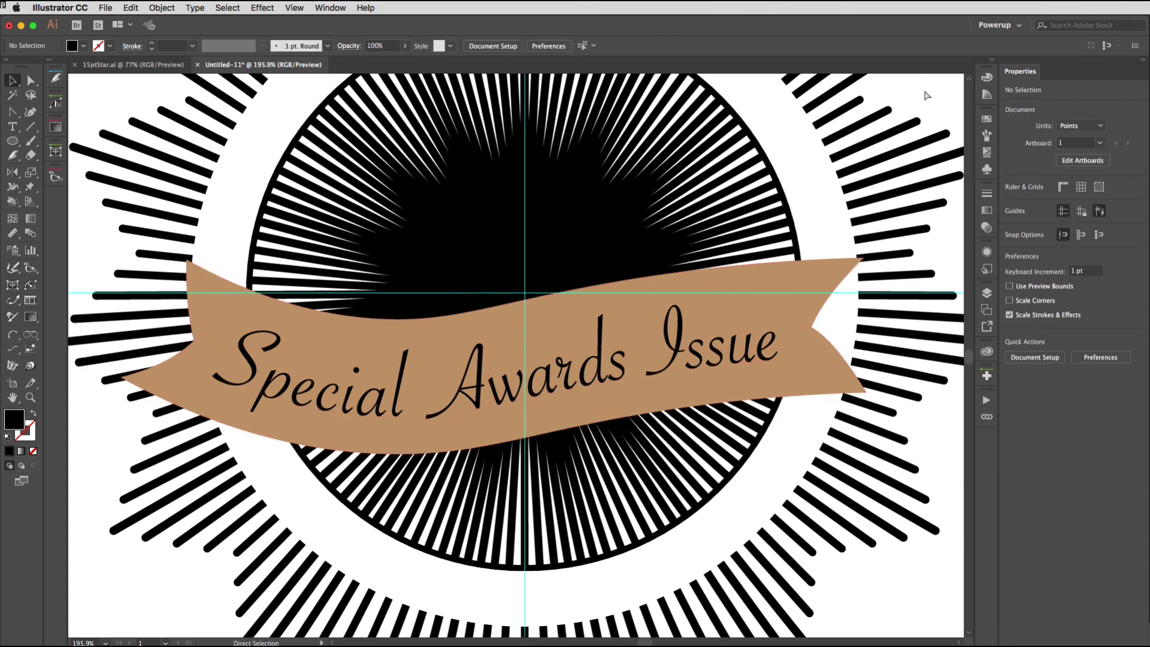
{"action": "key", "text": "super+0"}
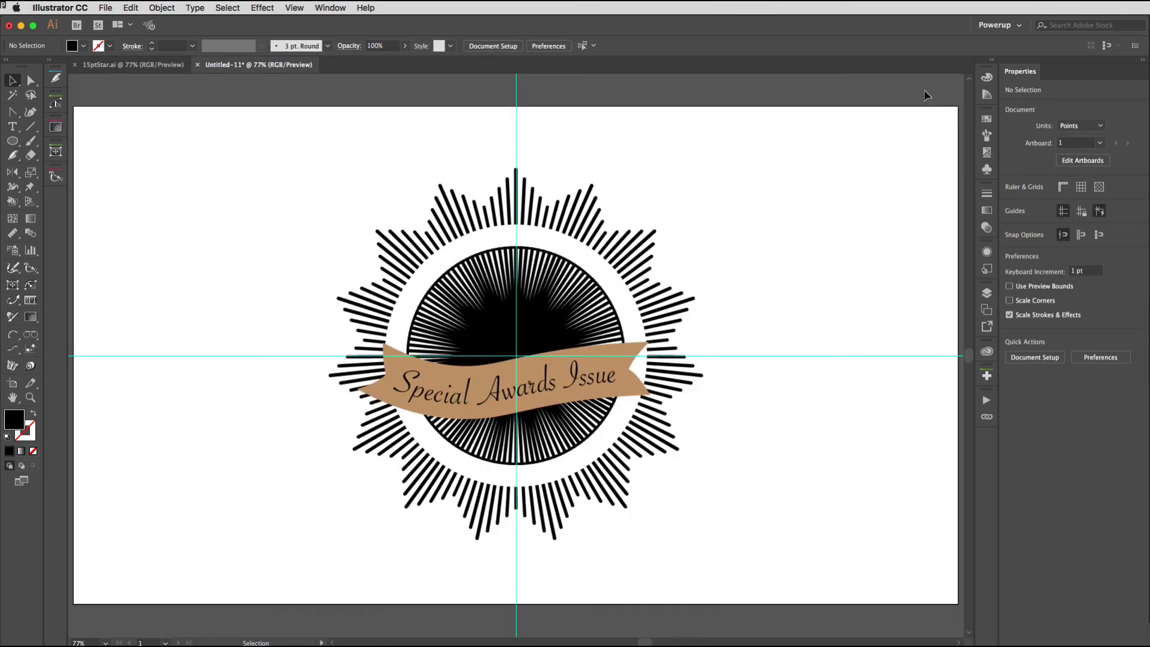